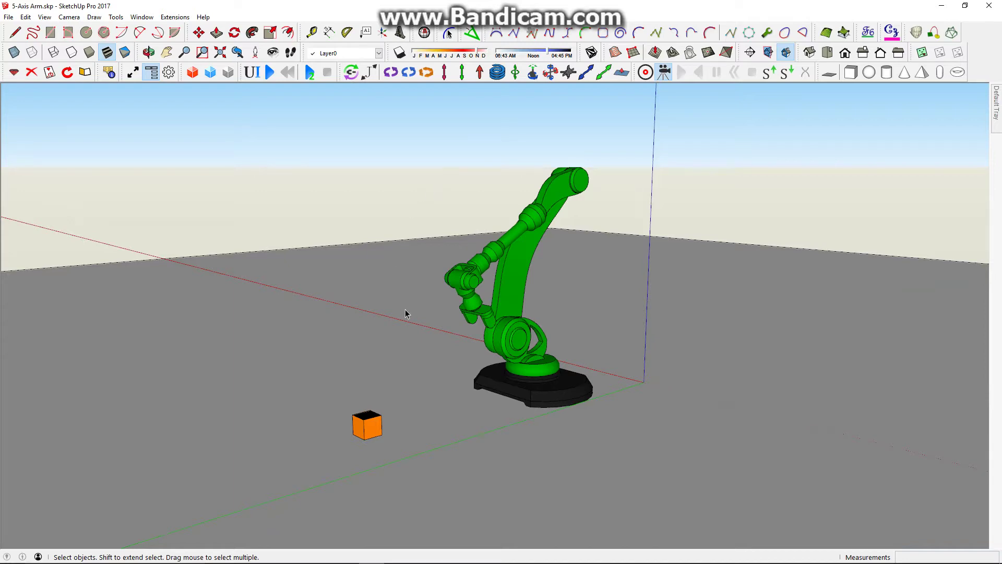
- Examine the whole robot arm, selecting its turret, main arm and forearm in turn
middle_drag(411, 345, 235, 415)
middle_drag(882, 335, 415, 334)
scroll(579, 392, up, 7)
scroll(415, 339, down, 4)
scroll(578, 400, down, 2)
middle_drag(543, 316, 496, 298)
scroll(493, 366, up, 4)
click(511, 379)
click(503, 284)
middle_drag(507, 180, 573, 191)
click(538, 185)
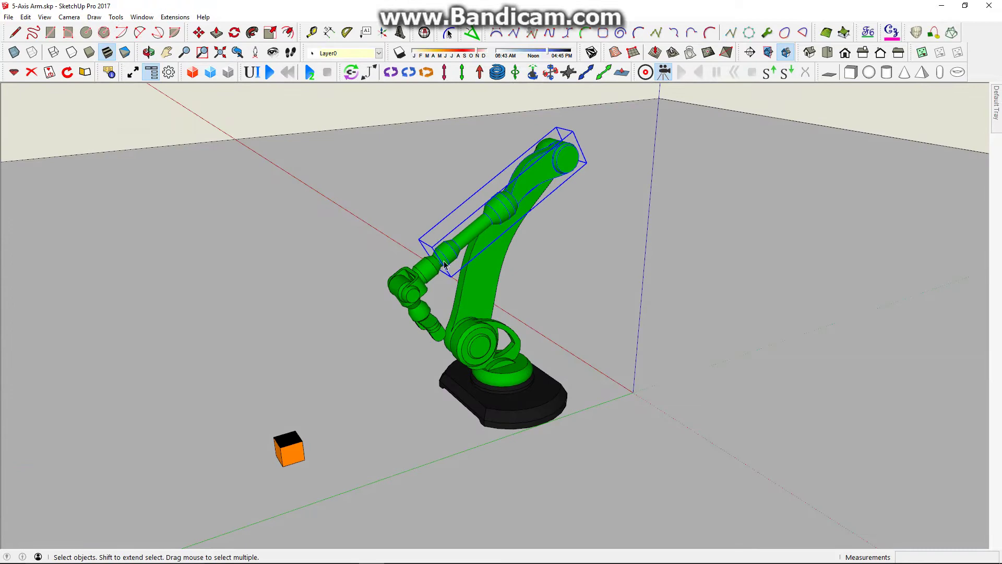
- Examine the gripper fingers and the wrist segments leading back to the forearm
click(429, 275)
middle_drag(428, 275, 407, 292)
scroll(405, 303, up, 5)
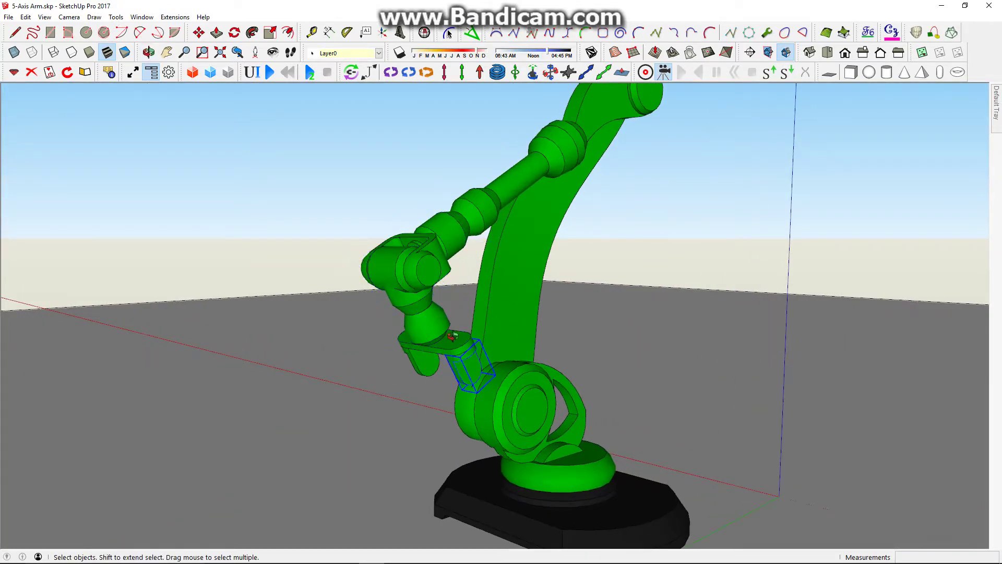
middle_drag(452, 337, 598, 287)
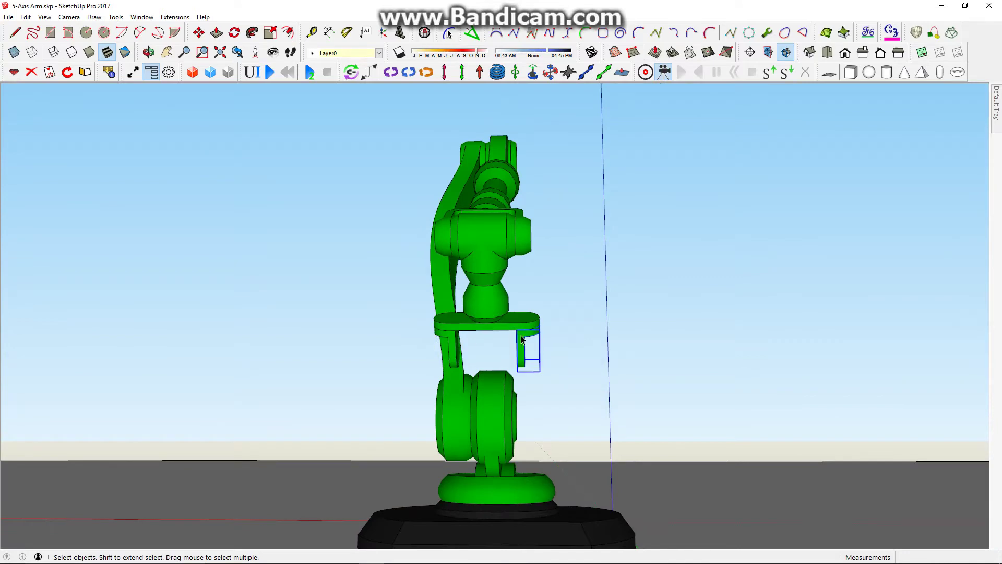
middle_drag(521, 322, 437, 381)
scroll(436, 381, down, 2)
click(441, 330)
scroll(441, 330, up, 1)
middle_drag(441, 330, 394, 367)
click(432, 313)
click(463, 283)
middle_drag(462, 285, 450, 345)
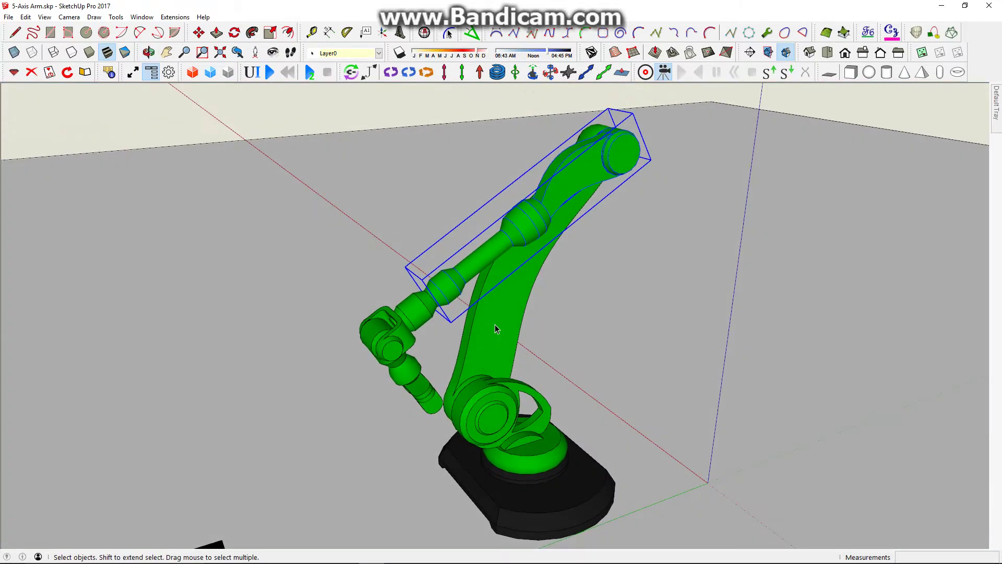
- Examine the main arm, the green turret and the black base, and where the turret sits on the base
click(495, 324)
scroll(505, 447, down, 2)
click(505, 447)
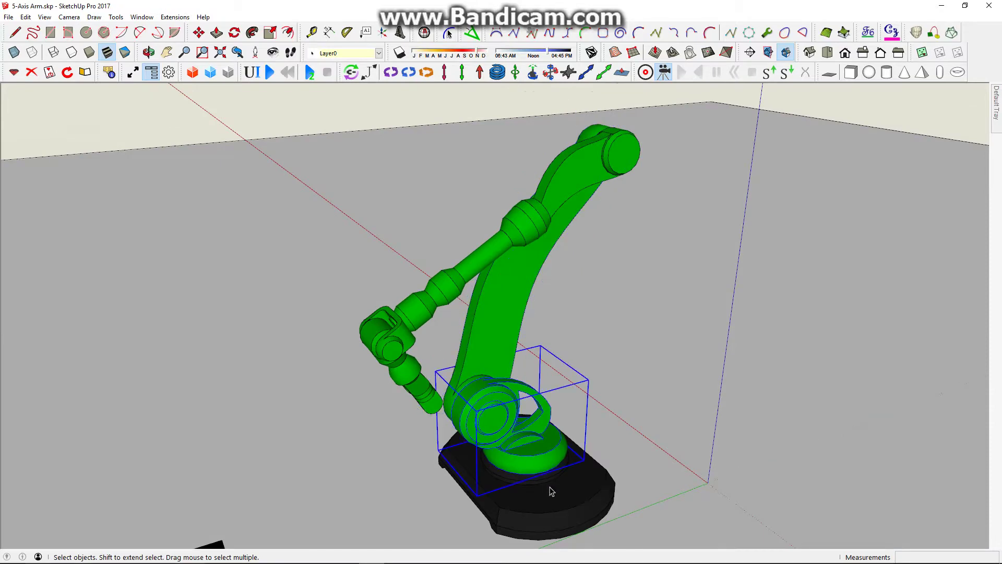
click(548, 487)
scroll(694, 321, down, 2)
middle_drag(694, 321, 615, 526)
scroll(615, 526, up, 2)
middle_drag(453, 416, 388, 425)
scroll(516, 443, up, 1)
middle_drag(553, 435, 566, 416)
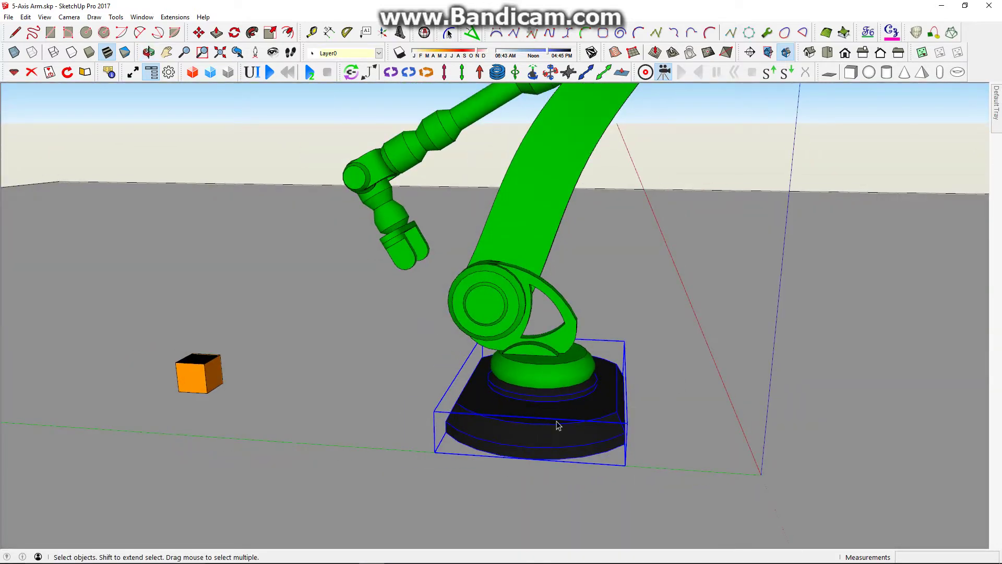
middle_drag(568, 416, 530, 368)
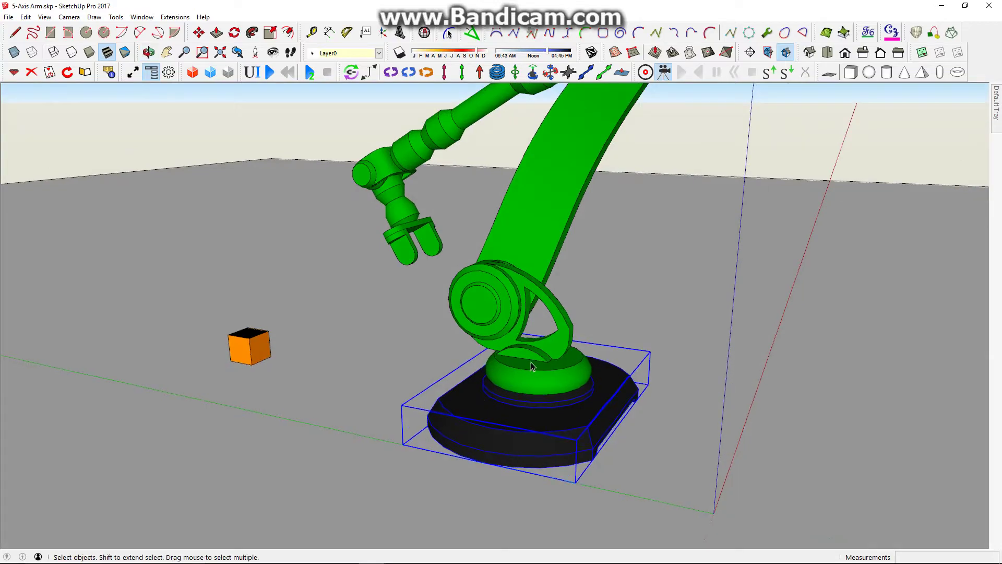
click(536, 377)
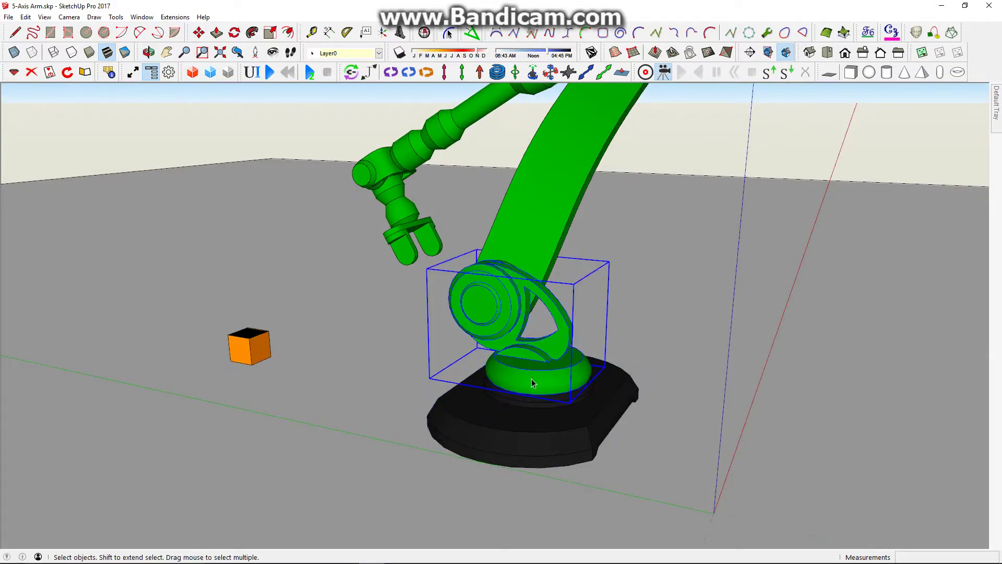
middle_drag(531, 383, 553, 409)
- Isolate the black base group and add a servo joint at the centre of its round top face
triple_click(508, 440)
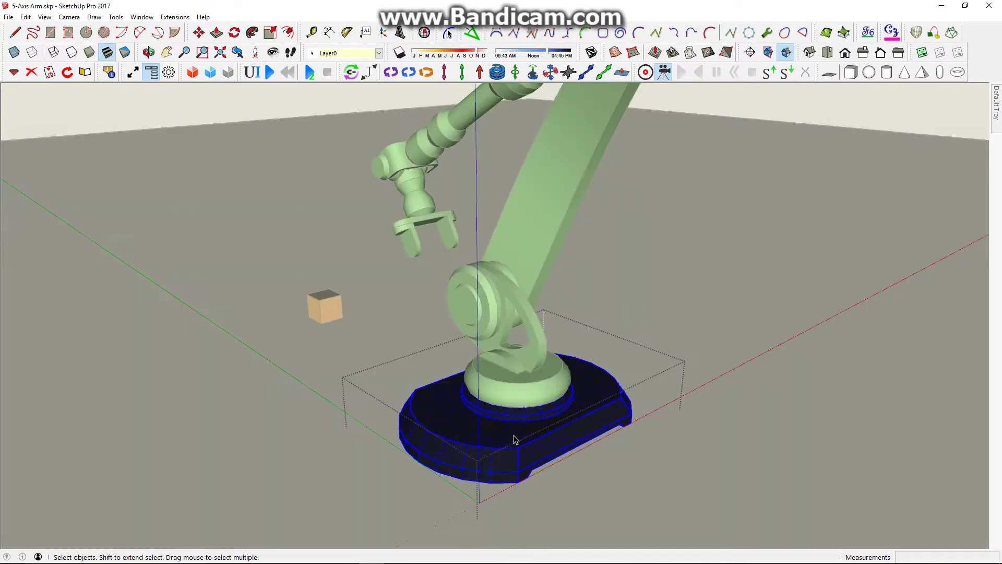
key(h)
scroll(532, 398, up, 2)
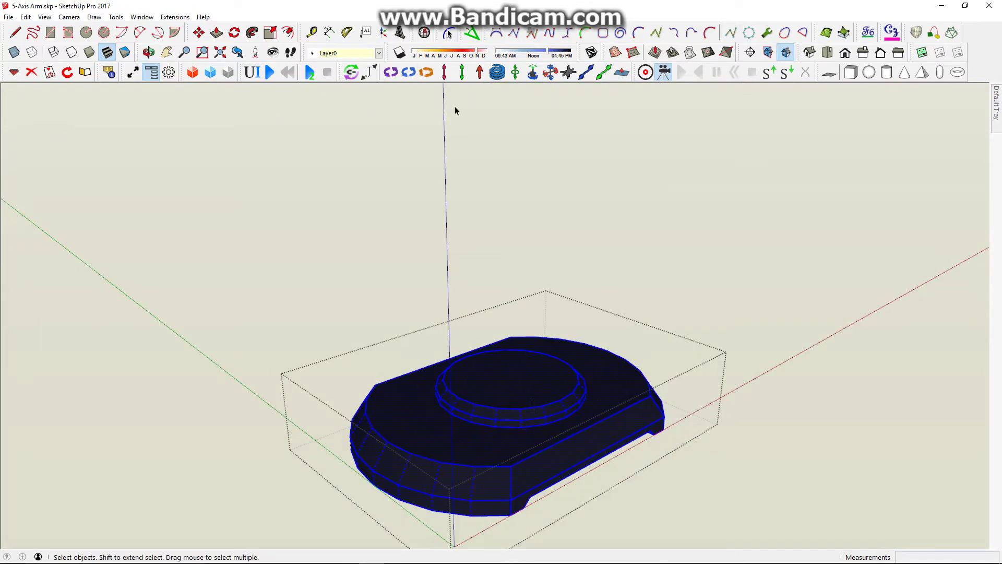
click(427, 72)
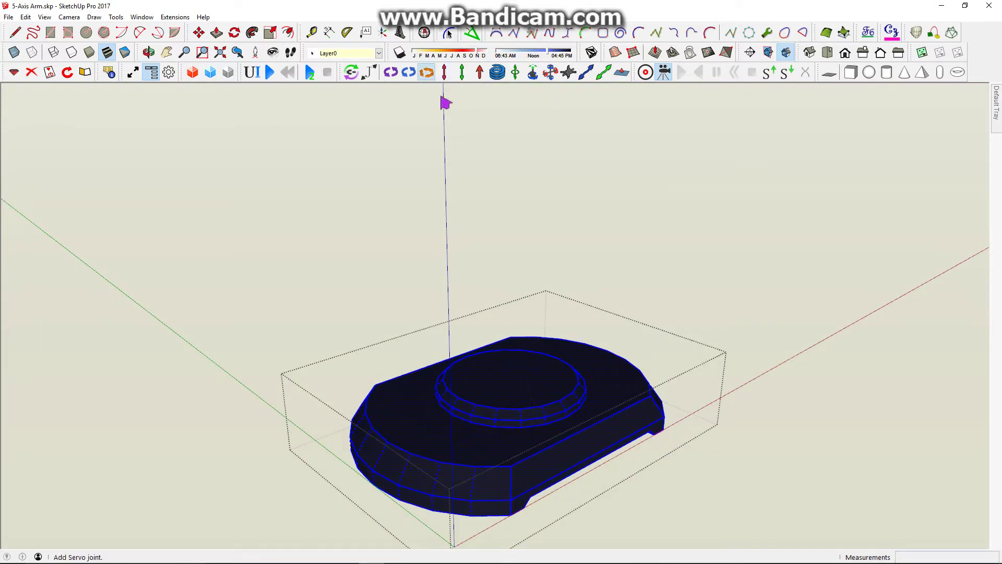
click(511, 376)
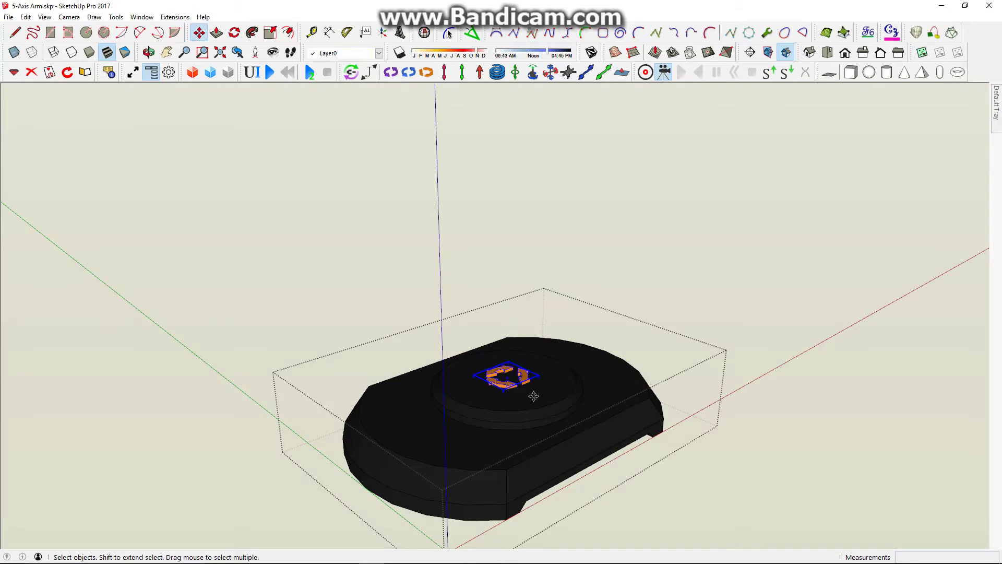
- Move the servo joint about 47.7 straight up, clear of the base
key(m)
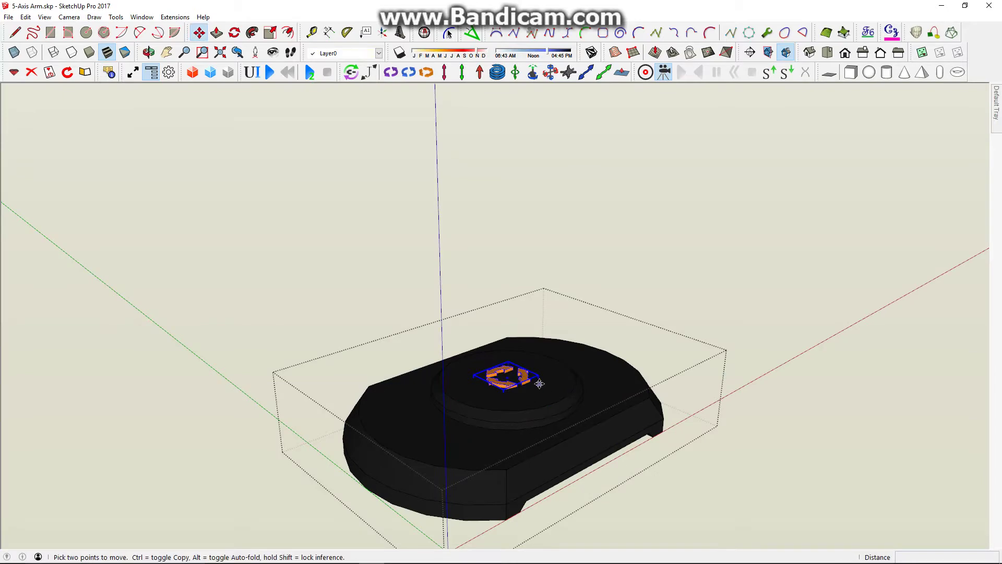
click(539, 381)
scroll(539, 382, down, 2)
click(543, 280)
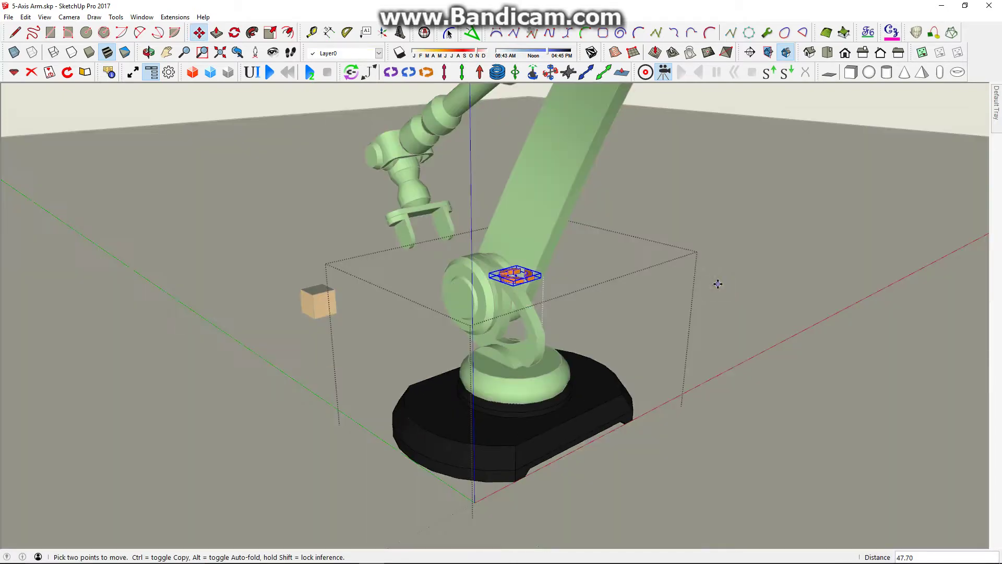
key(space)
- Connect the green turret to the servo joint above the base with the joint connection tool
middle_drag(733, 288, 524, 344)
middle_drag(747, 251, 482, 210)
scroll(483, 211, up, 3)
scroll(482, 213, down, 3)
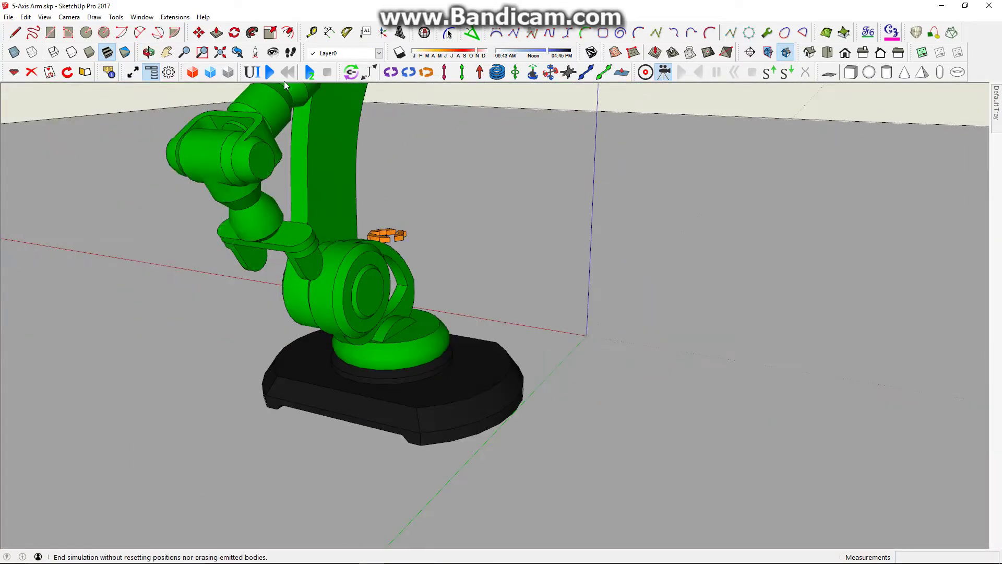
middle_drag(415, 245, 381, 241)
click(350, 75)
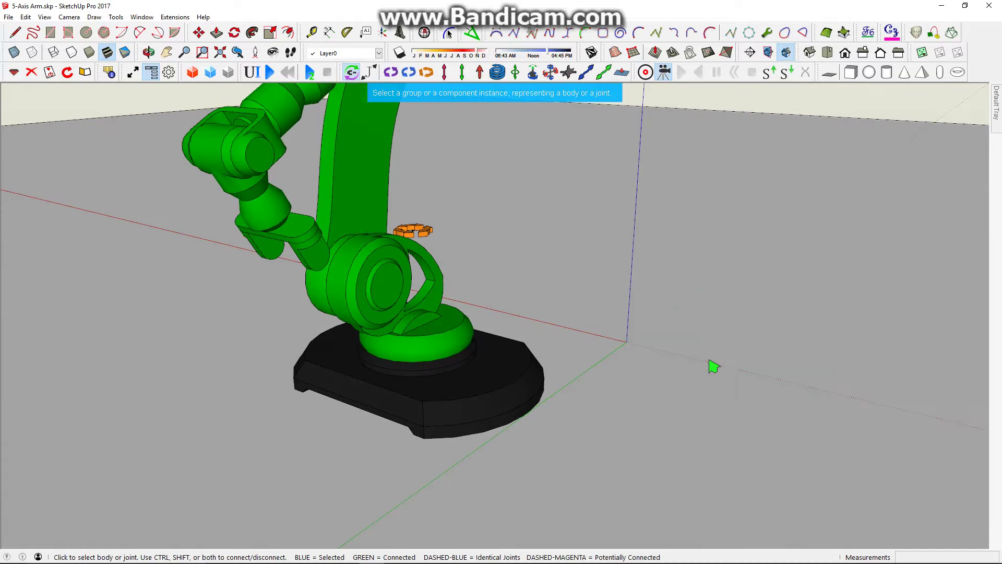
middle_drag(709, 364, 530, 365)
scroll(528, 363, down, 1)
scroll(483, 257, up, 1)
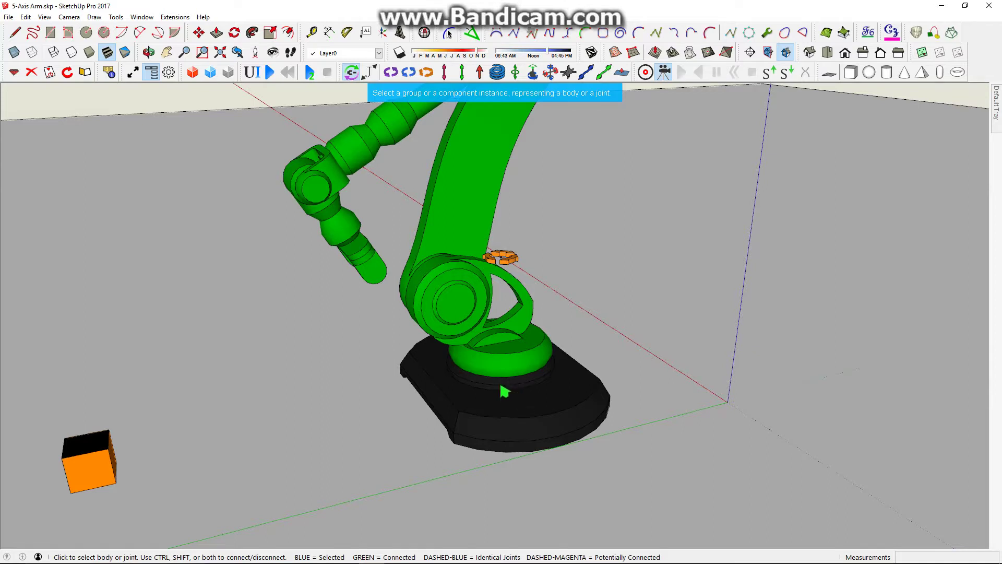
click(470, 307)
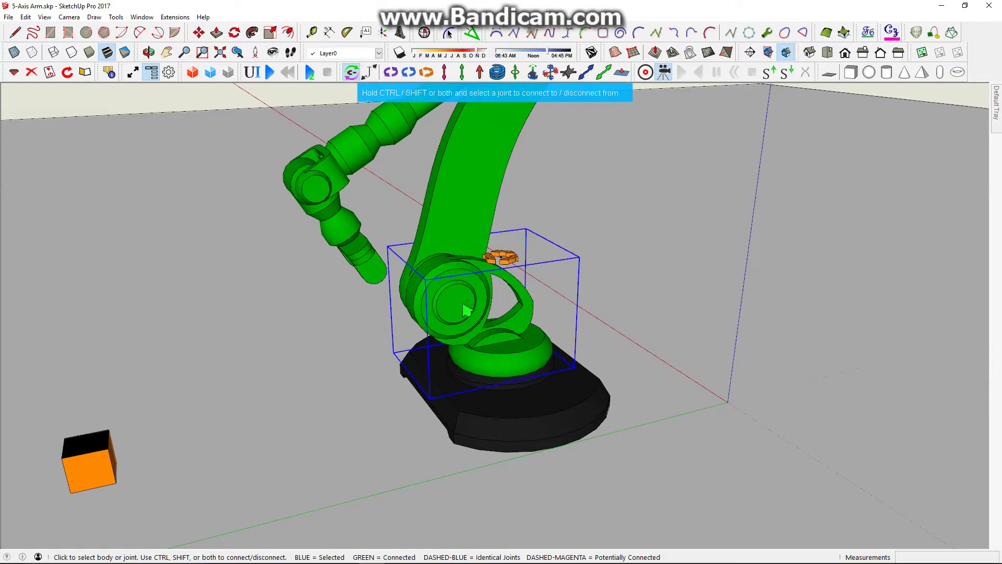
middle_drag(467, 310, 539, 310)
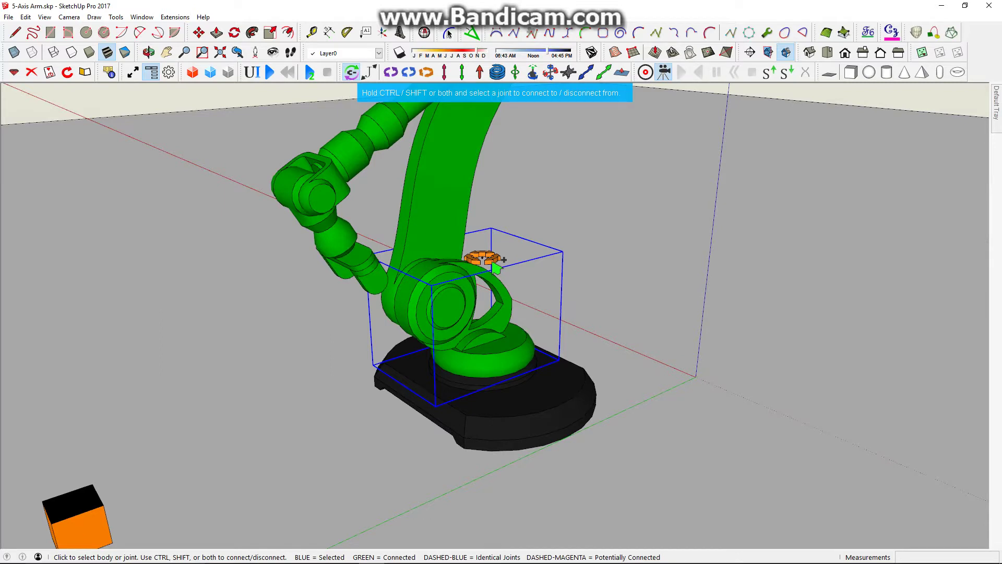
scroll(496, 276, down, 2)
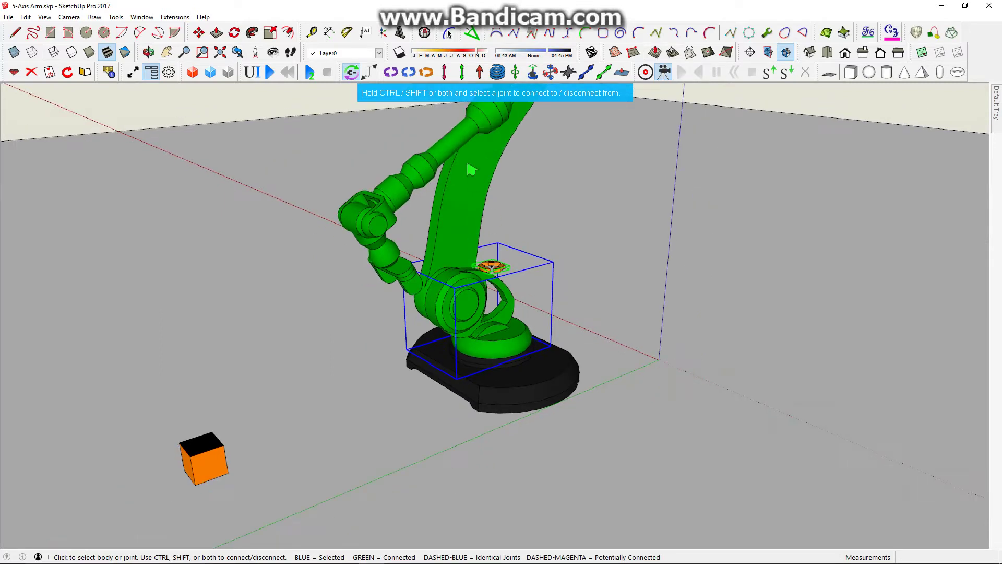
click(351, 72)
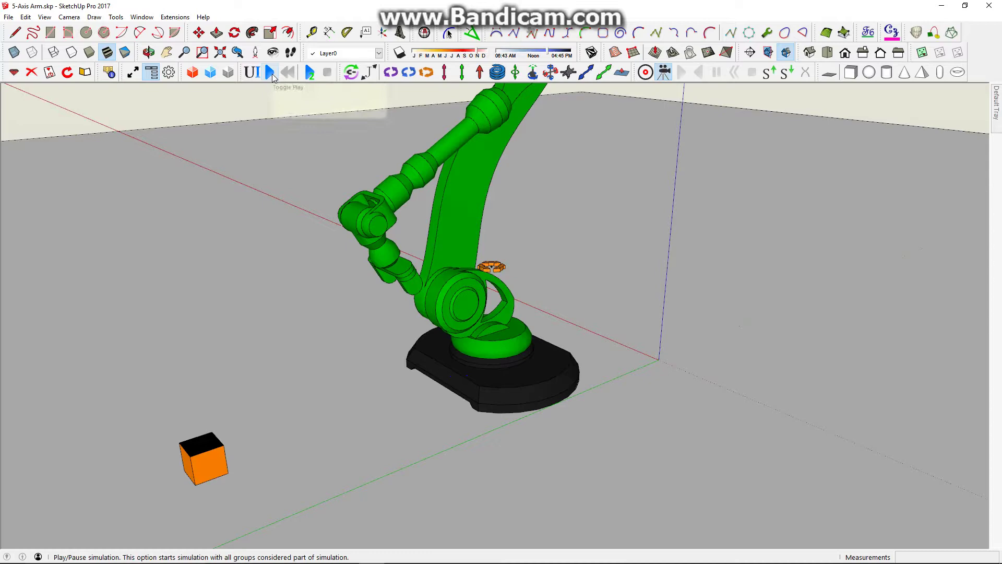
- Test-run and reset the physics simulation, and change the ground group's MSPhysics state
click(271, 73)
click(289, 73)
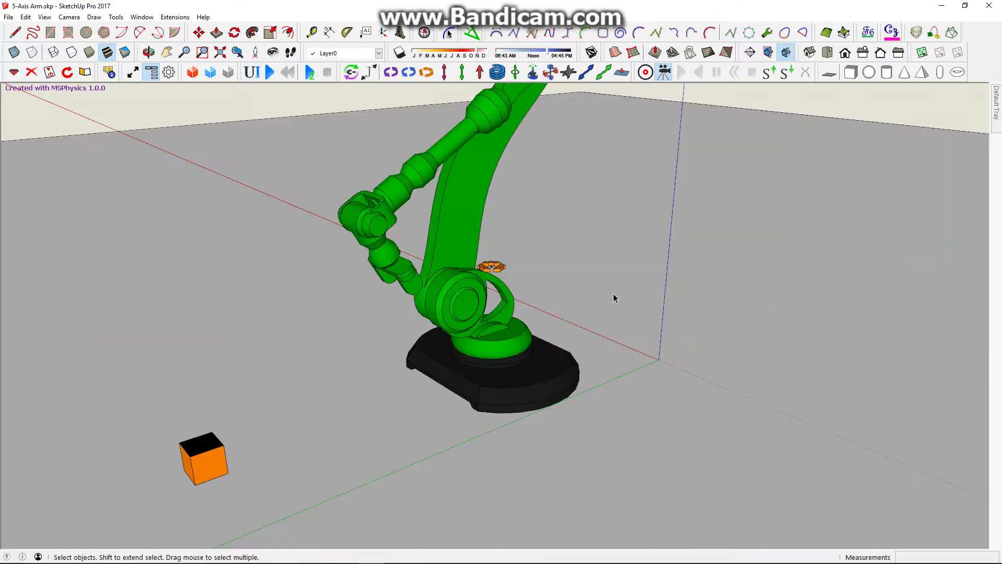
right_click(606, 251)
mouse_move(689, 483)
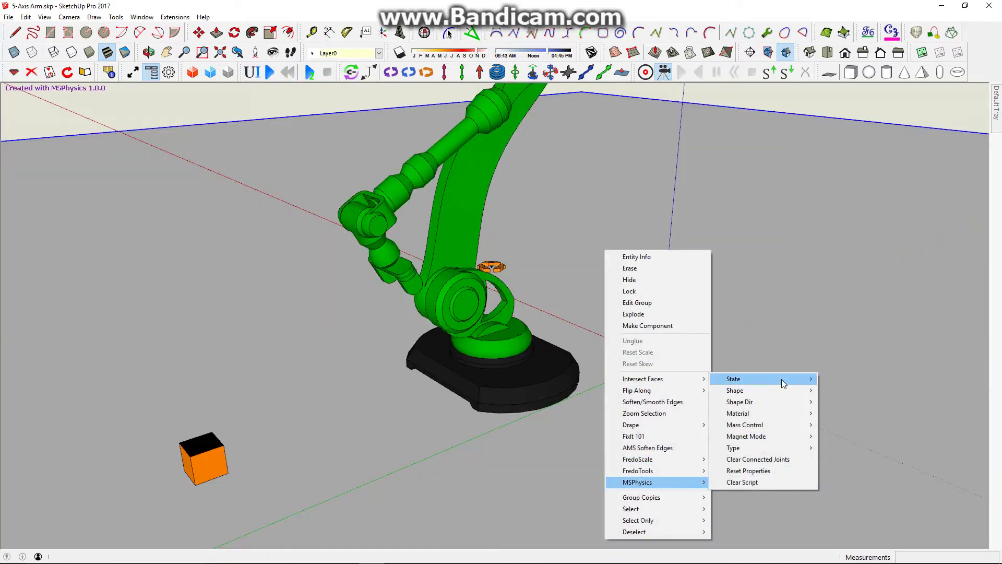
mouse_move(733, 379)
click(841, 405)
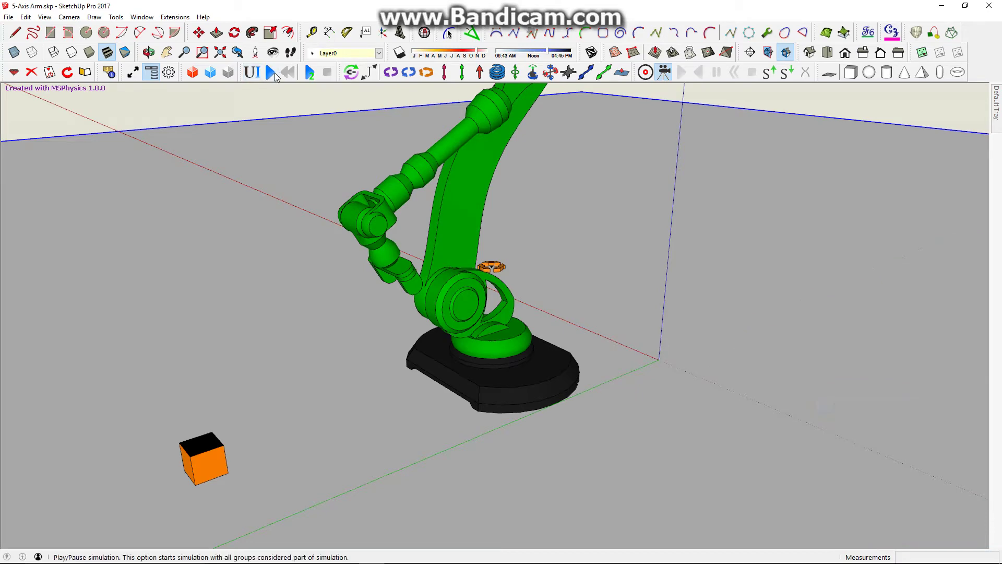
- Run the simulation, pull the robot's base across the ground, and reset it
click(272, 73)
drag(546, 356, 412, 194)
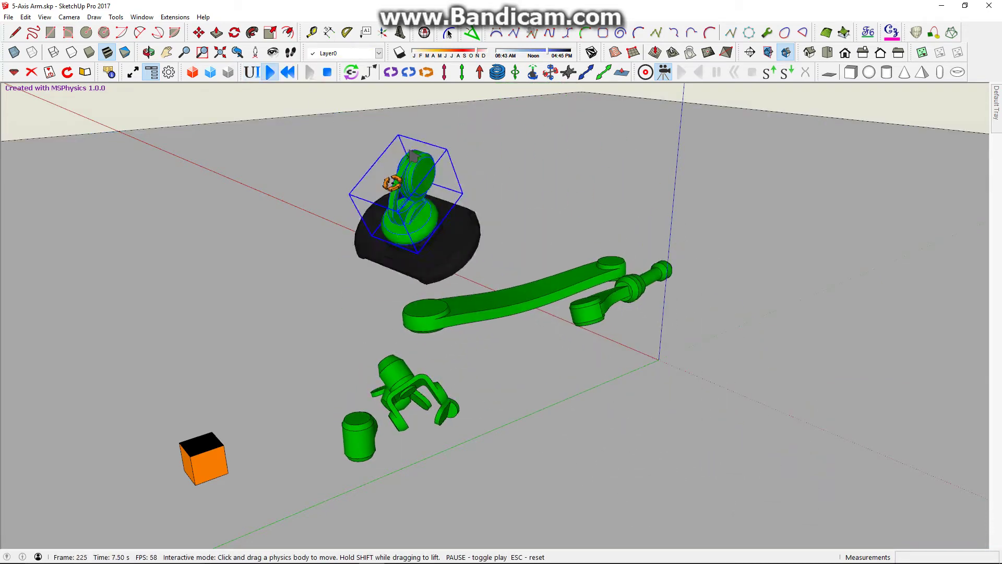
key(Escape)
- Generate a slider controller from -180 to 180 degrees for the servo joint inside the base group
double_click(502, 270)
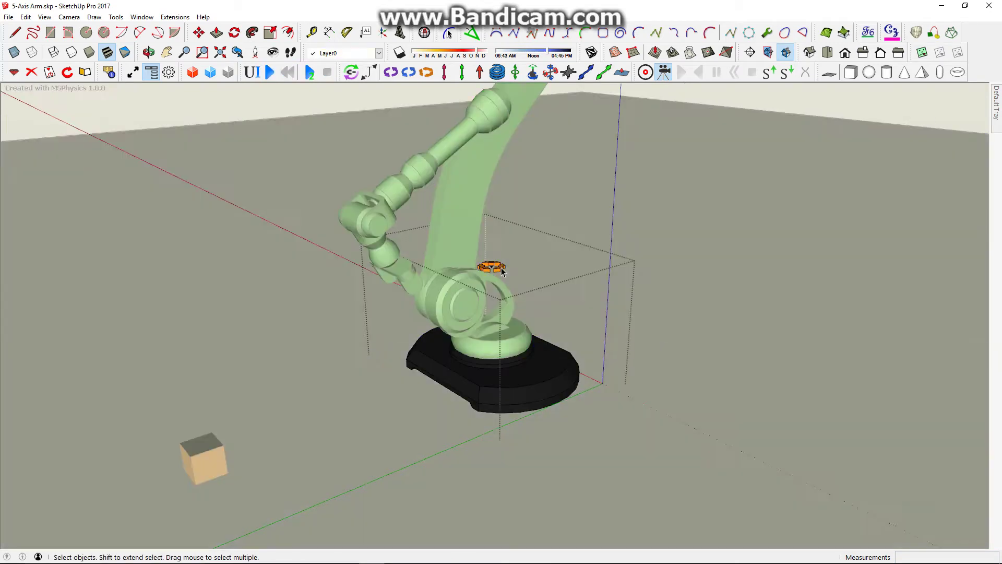
click(502, 269)
click(252, 72)
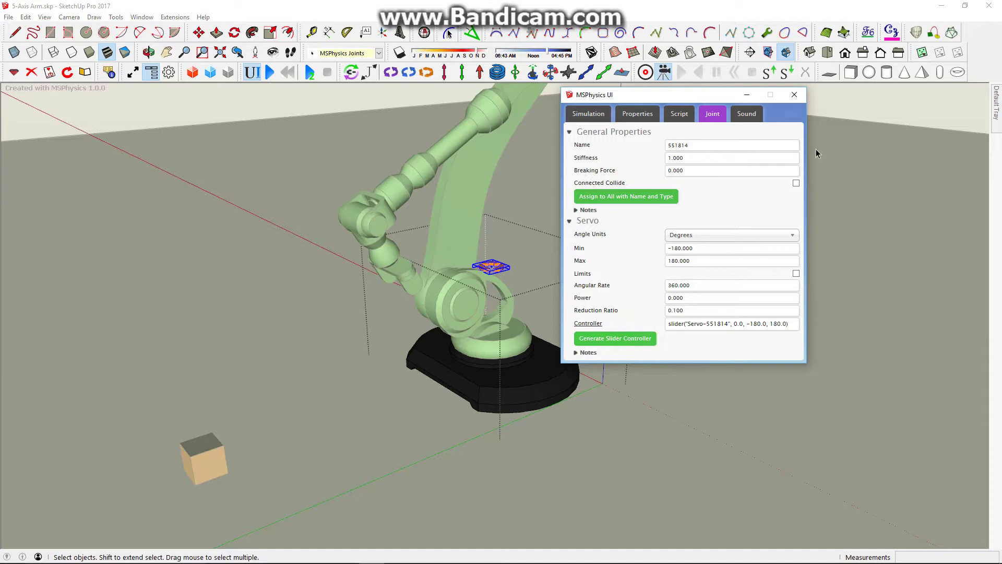
click(804, 99)
click(387, 130)
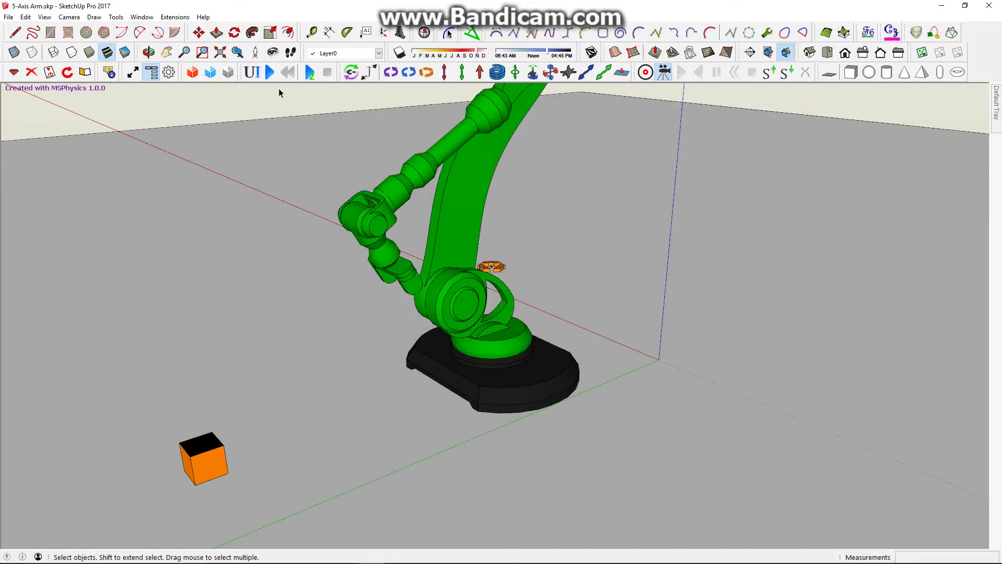
- Test the servo slider in a simulation by turning it to about 88 degrees and pulling the base, and reset
click(271, 72)
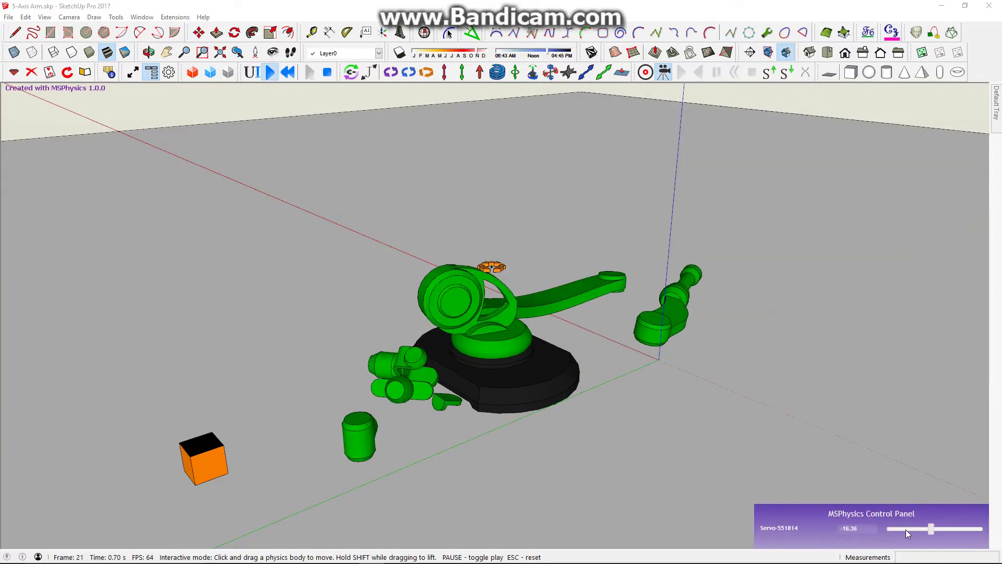
mouse_move(940, 527)
mouse_down()
mouse_move(968, 526)
mouse_move(956, 528)
mouse_up()
drag(566, 395, 699, 414)
mouse_move(957, 528)
mouse_down()
mouse_move(933, 531)
mouse_move(959, 531)
mouse_up()
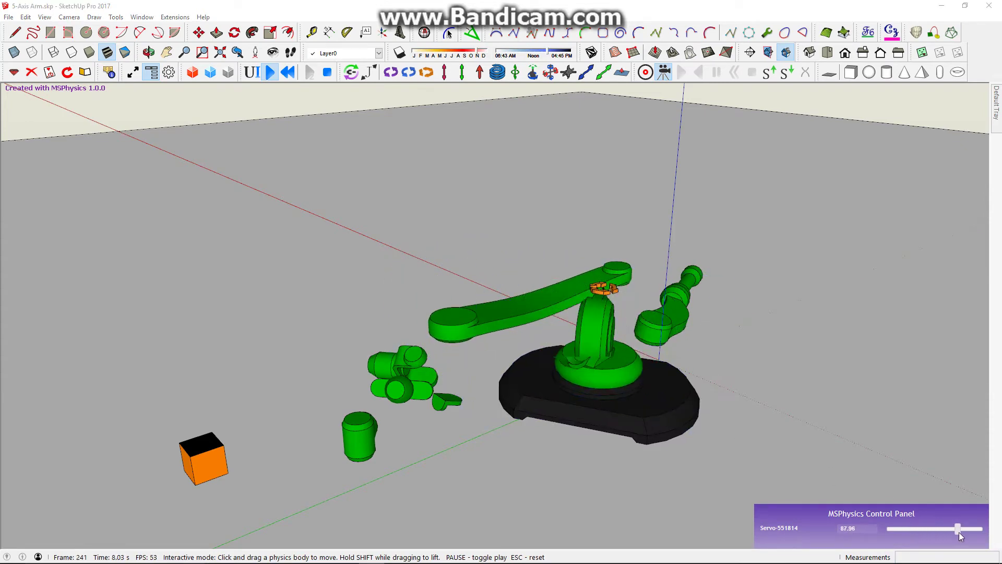
click(288, 73)
- Examine the forearm, the main arm and the pivot where the main arm meets the turret
scroll(472, 255, up, 2)
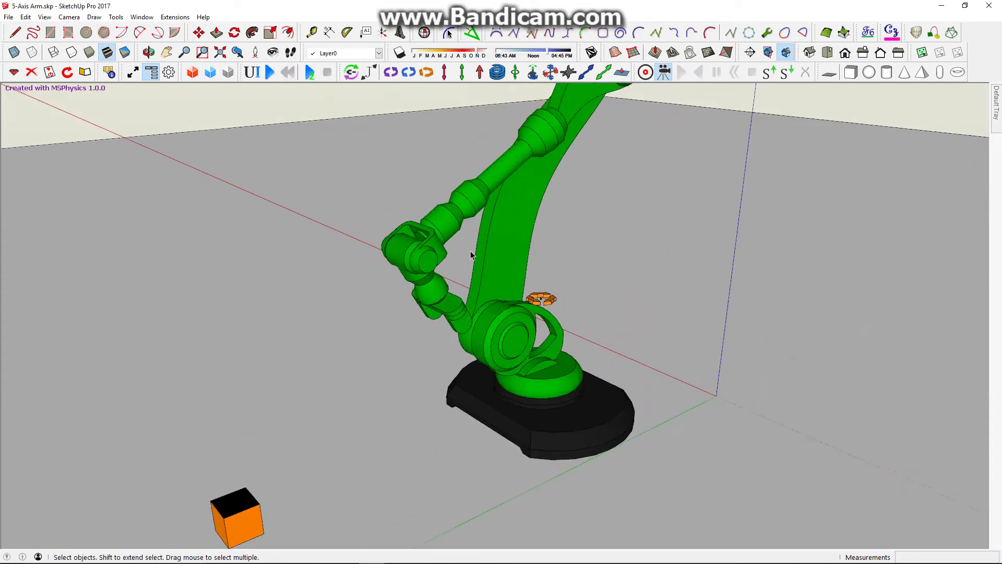
middle_drag(549, 327, 466, 309)
click(541, 225)
scroll(548, 193, down, 2)
click(481, 251)
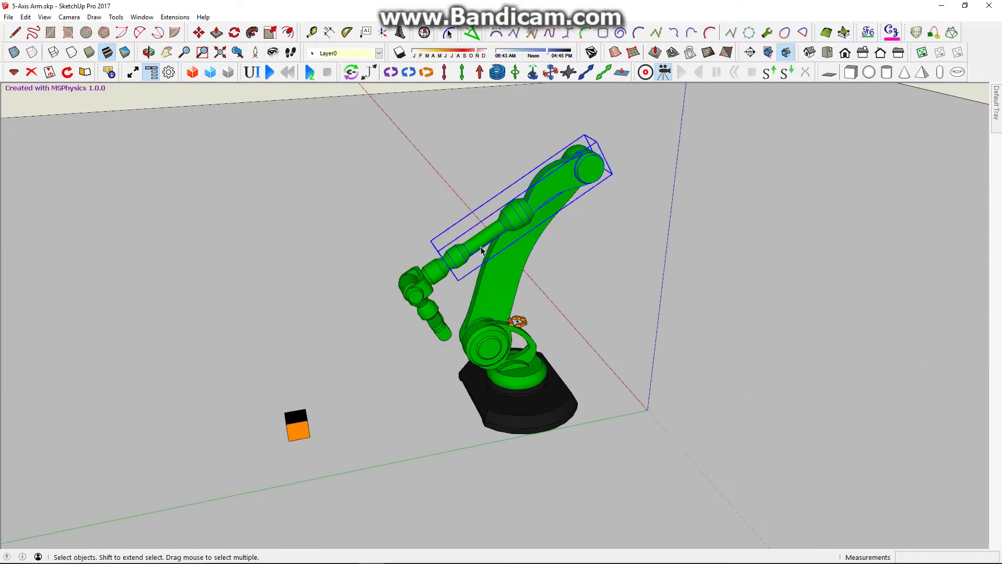
scroll(498, 337, up, 4)
scroll(498, 356, down, 1)
middle_drag(498, 356, 539, 317)
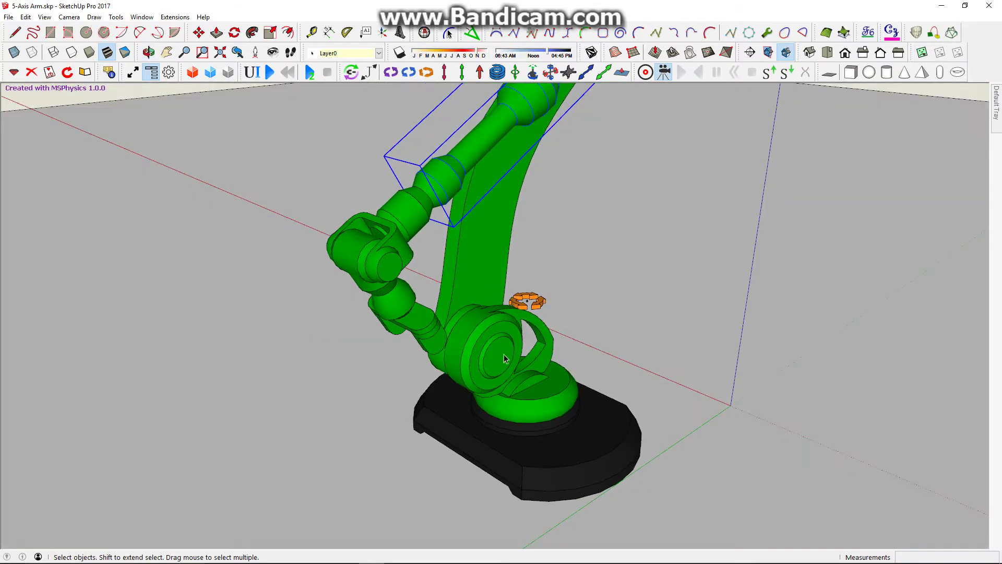
middle_drag(504, 355, 540, 349)
- Add a servo joint at the centre of the round pivot face inside the turret group, and exit the group
click(491, 249)
middle_drag(453, 335, 705, 297)
scroll(508, 360, down, 3)
scroll(506, 333, up, 3)
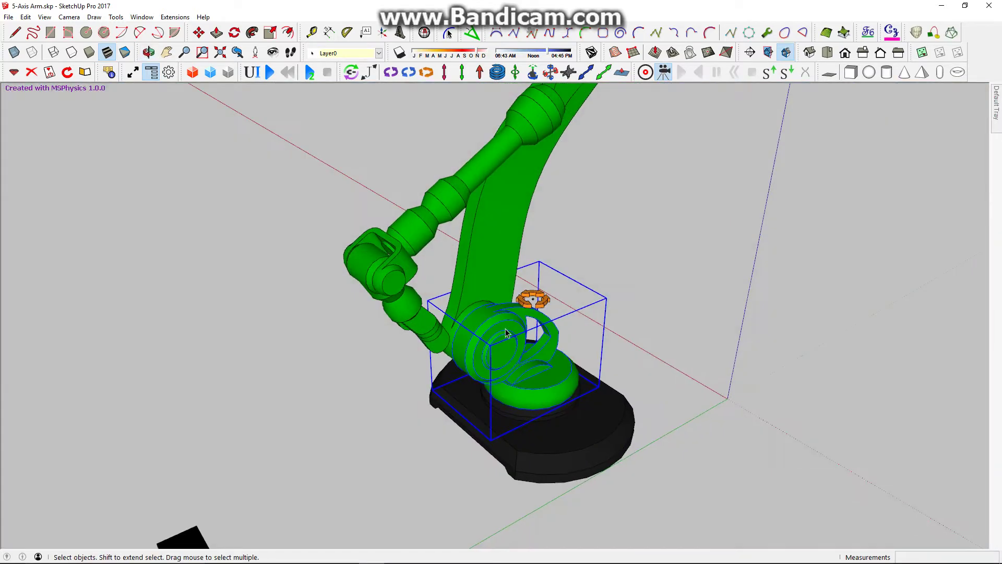
scroll(506, 339, up, 2)
double_click(501, 339)
middle_drag(489, 326, 488, 325)
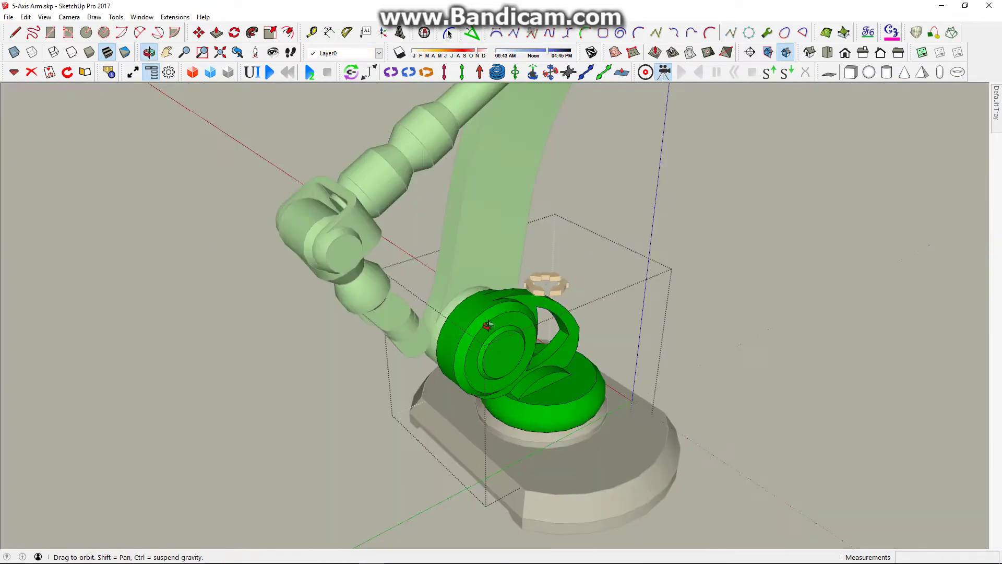
scroll(488, 326, down, 3)
click(426, 72)
scroll(481, 368, up, 3)
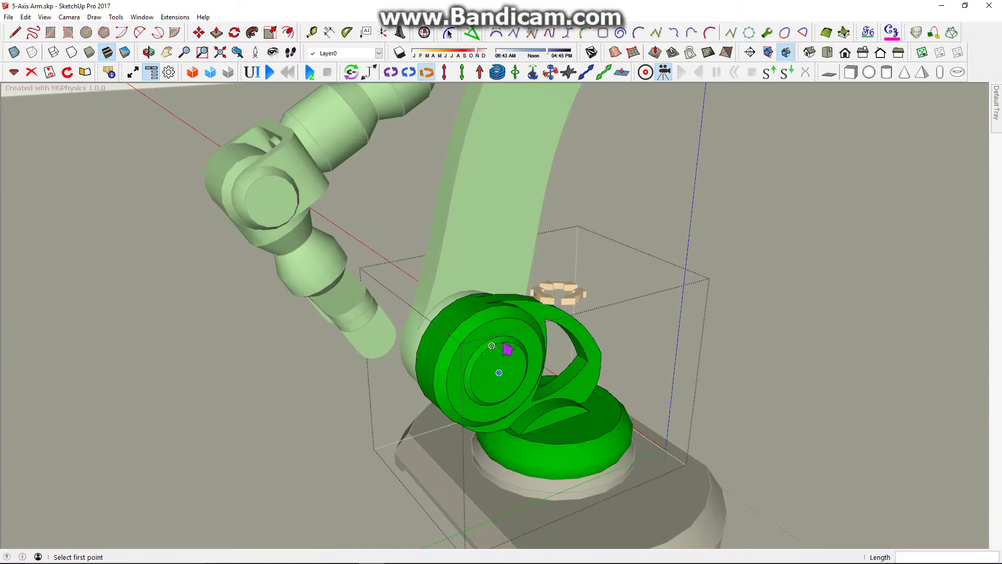
middle_drag(512, 389, 502, 256)
click(710, 466)
key(space)
click(708, 214)
scroll(710, 213, down, 3)
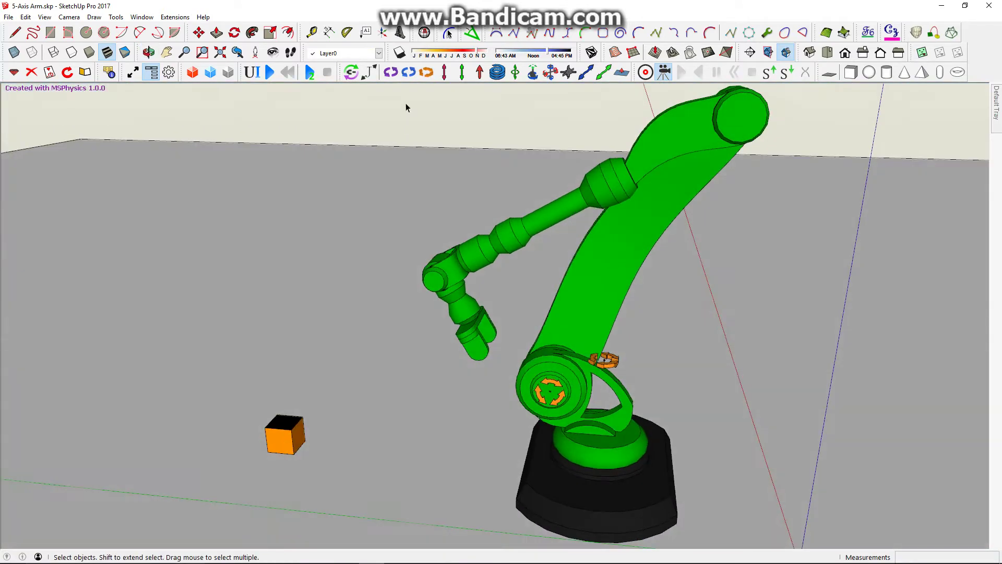
- Connect the main arm to the servo joint on the turret's pivot and check the connection
click(351, 72)
click(594, 296)
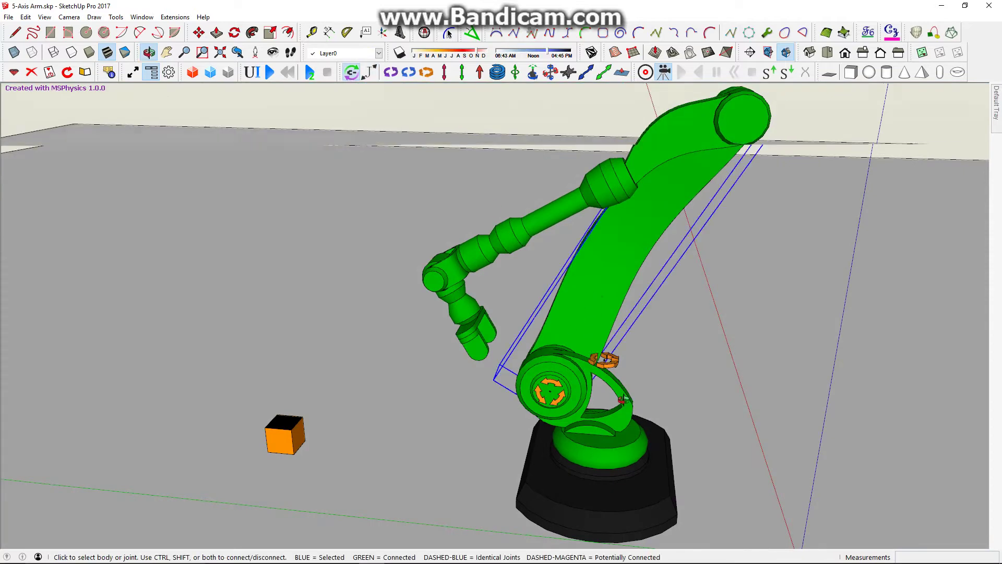
scroll(619, 364, up, 3)
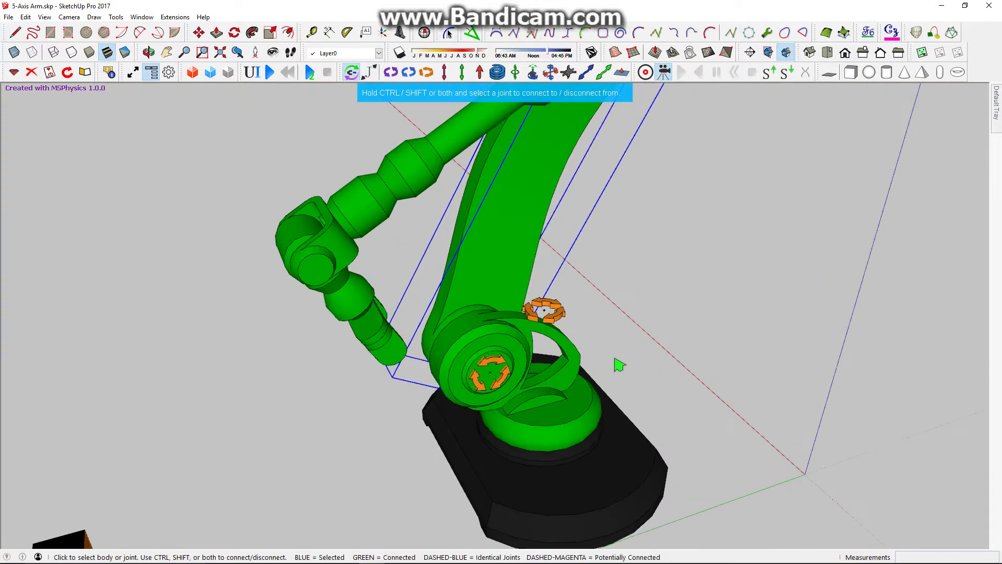
scroll(502, 363, down, 2)
mouse_move(502, 364)
middle_down()
mouse_move(606, 316)
mouse_move(514, 319)
mouse_move(501, 350)
middle_up()
scroll(501, 355, up, 1)
scroll(501, 355, down, 1)
click(492, 372)
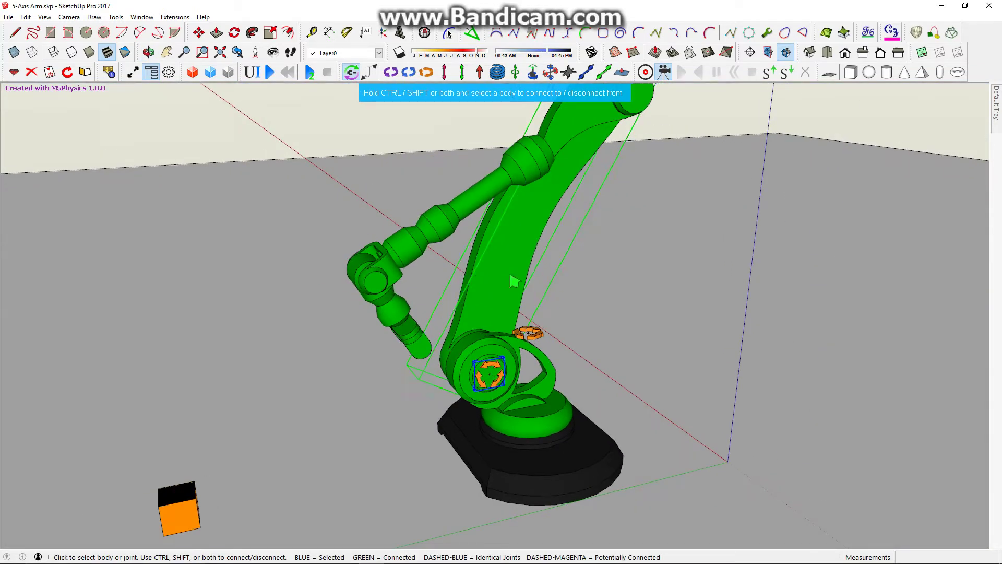
key(space)
- Give the turret pivot's servo a -180 to 180 slider controller named "Arm1" and rename the base servo's slider "Base"
middle_drag(681, 121, 378, 129)
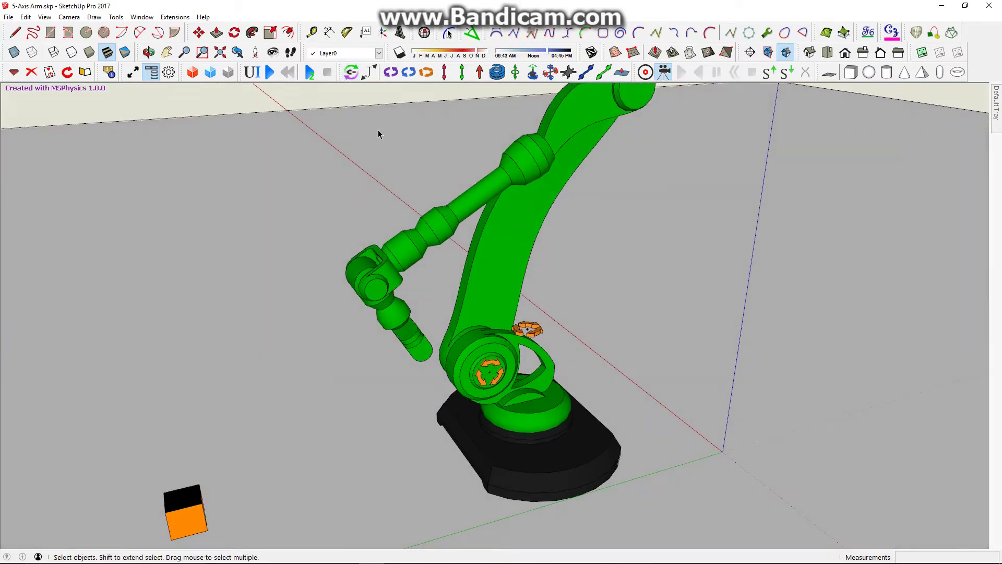
double_click(494, 367)
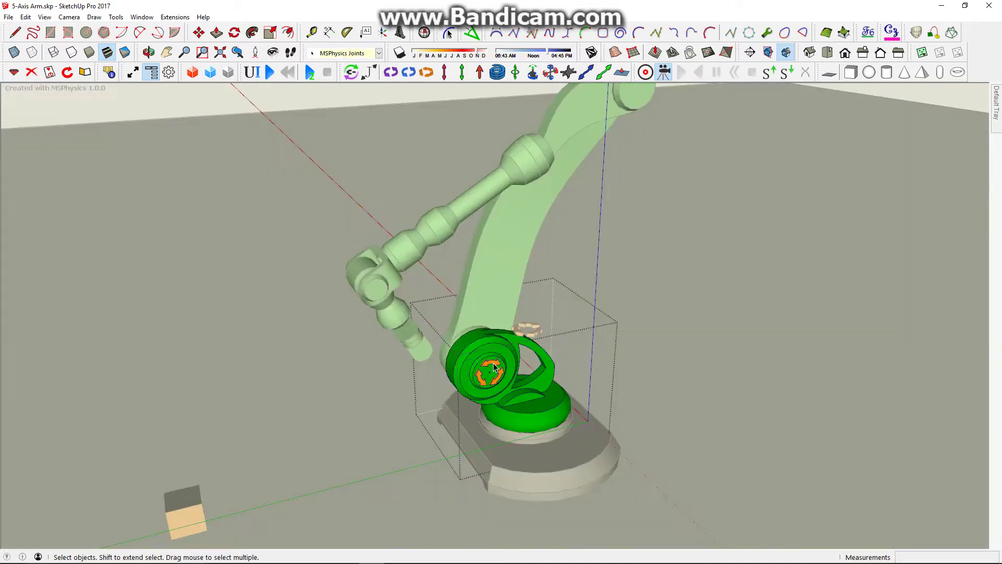
click(252, 72)
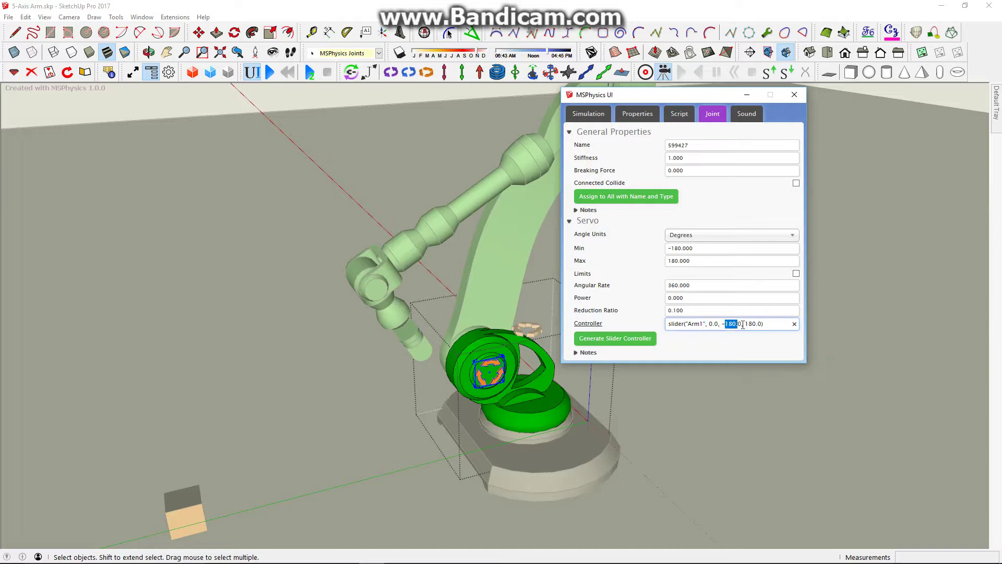
click(532, 333)
click(690, 325)
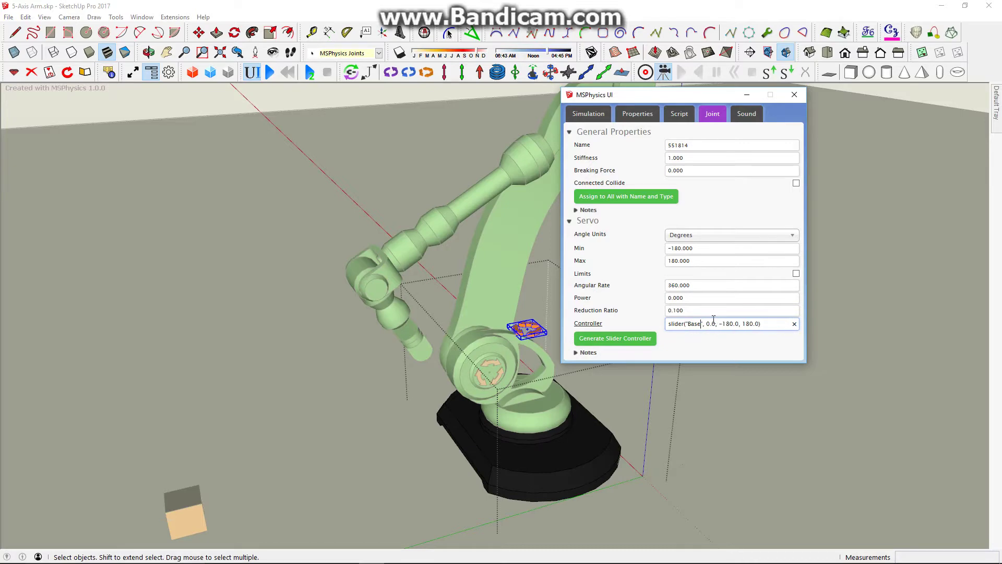
middle_drag(440, 399, 424, 233)
scroll(424, 233, down, 1)
click(405, 170)
- Run the simulation, turn the Base slider to about 47 degrees, tilt the arm with the Arm1 slider, and reset
middle_drag(418, 176, 449, 214)
scroll(449, 214, down, 2)
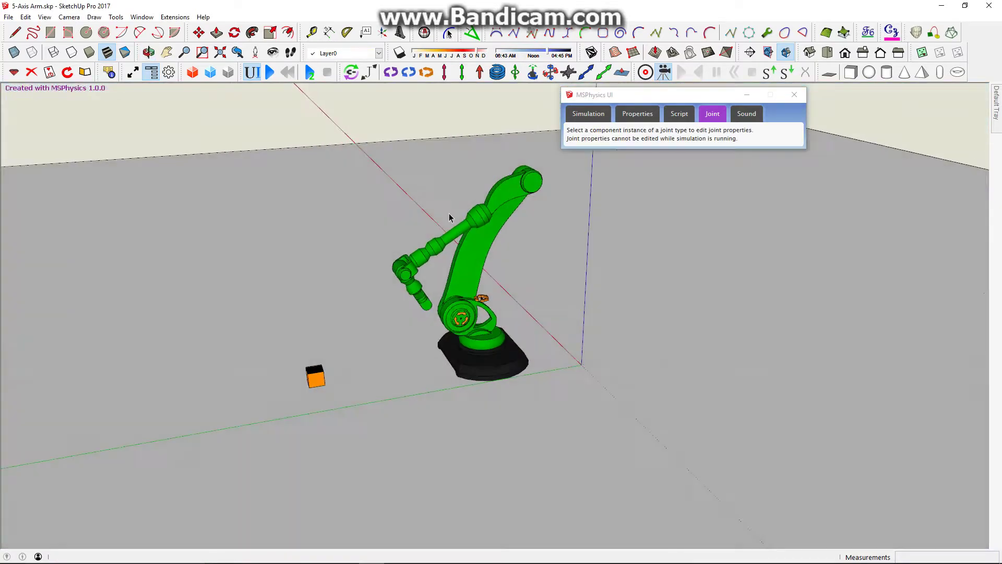
click(270, 73)
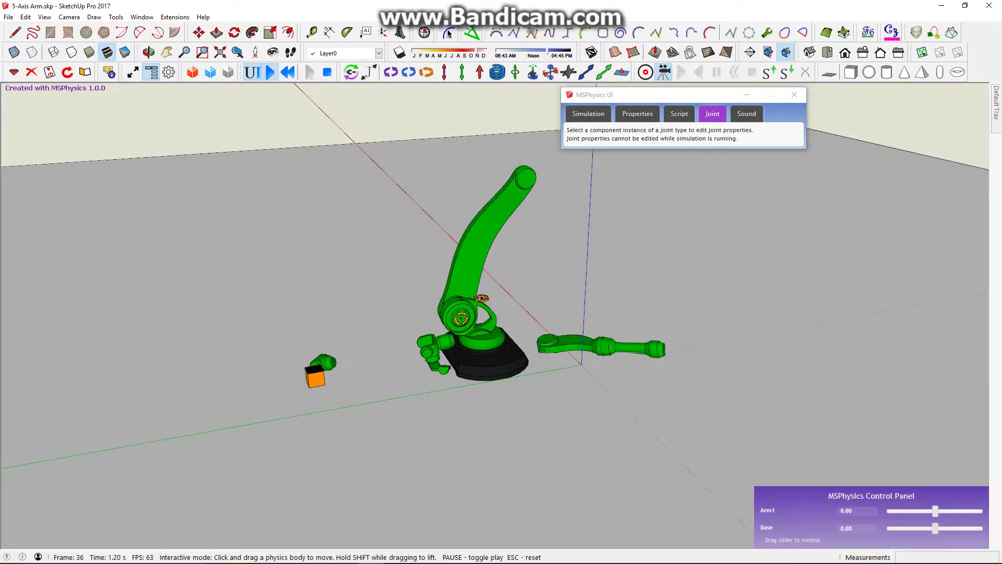
mouse_move(937, 529)
mouse_down()
mouse_move(957, 525)
mouse_move(945, 525)
mouse_up()
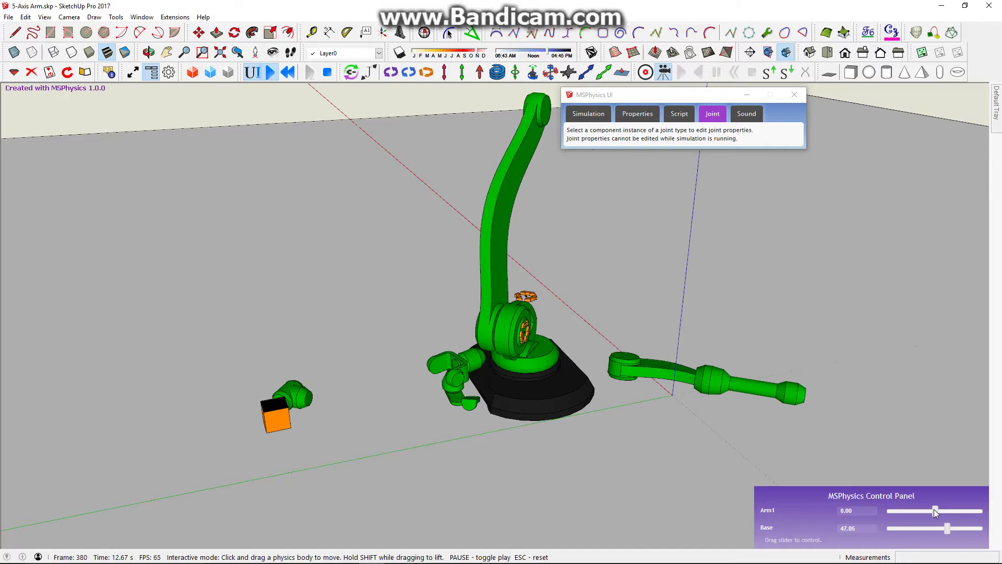
mouse_move(934, 510)
mouse_down()
mouse_move(923, 509)
mouse_move(957, 514)
mouse_move(918, 505)
mouse_up()
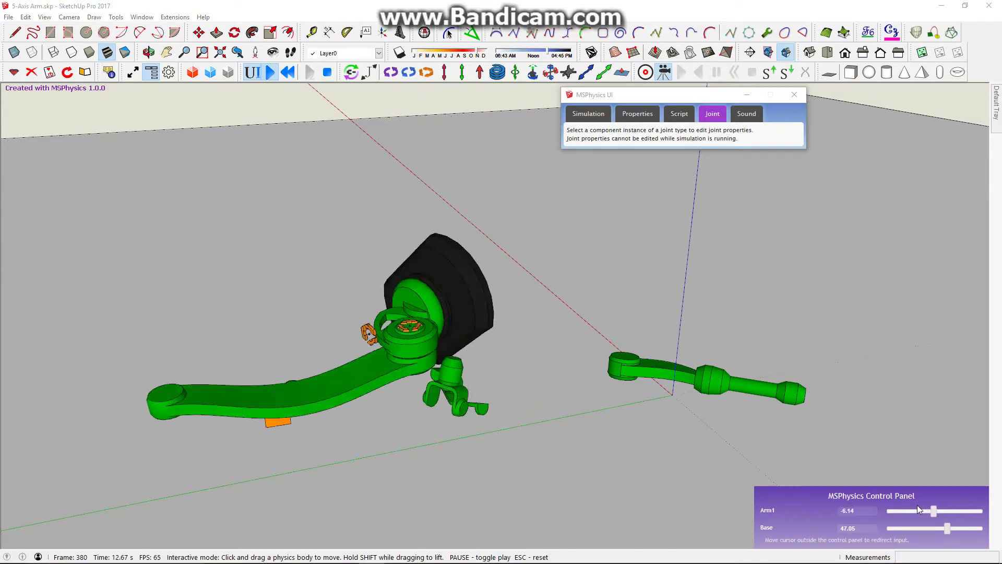
click(287, 73)
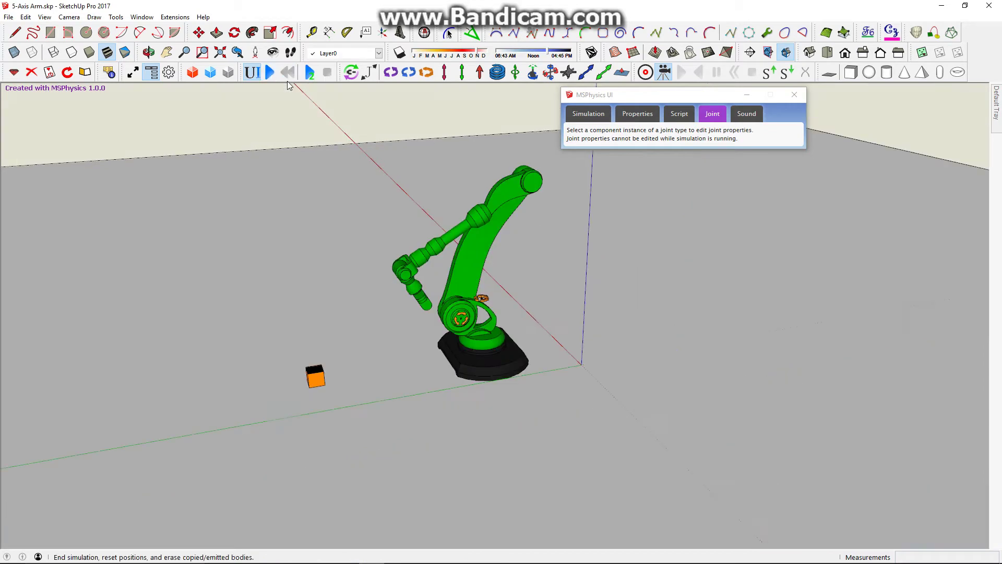
- Set the MSPhysics state of the robot's black base group to Static
right_click(505, 369)
mouse_move(564, 307)
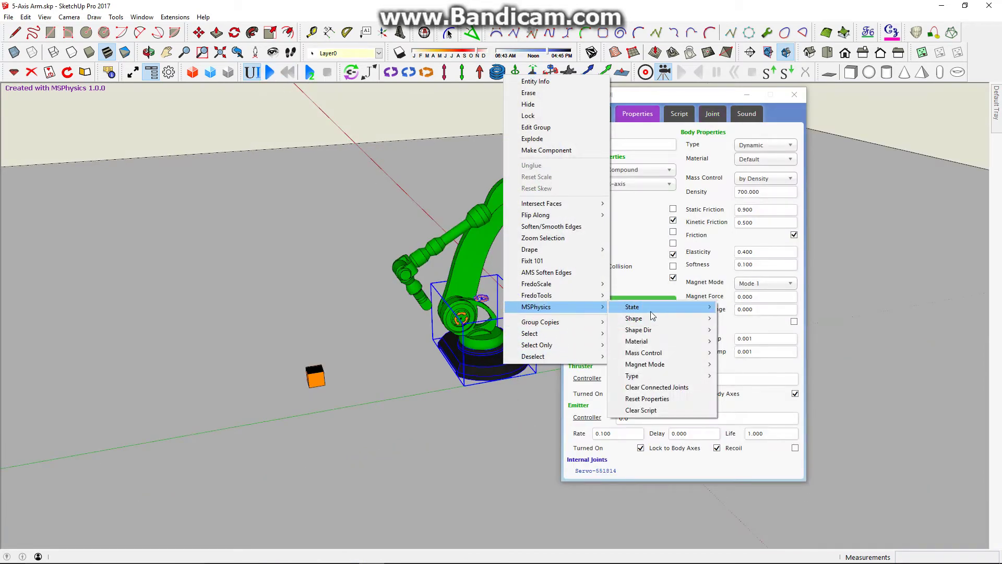
mouse_move(650, 311)
click(741, 335)
- Test the base in a simulation by moving Arm1 to about 93 degrees and Base to about -20 degrees, and reset
click(270, 72)
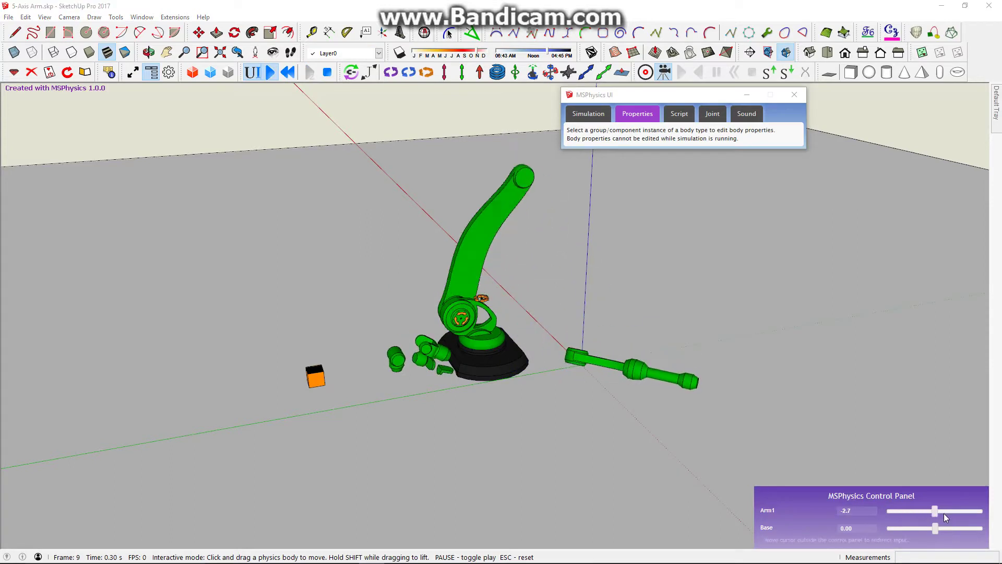
click(944, 512)
mouse_move(933, 528)
mouse_down()
mouse_move(919, 527)
mouse_move(946, 526)
mouse_move(929, 528)
mouse_up()
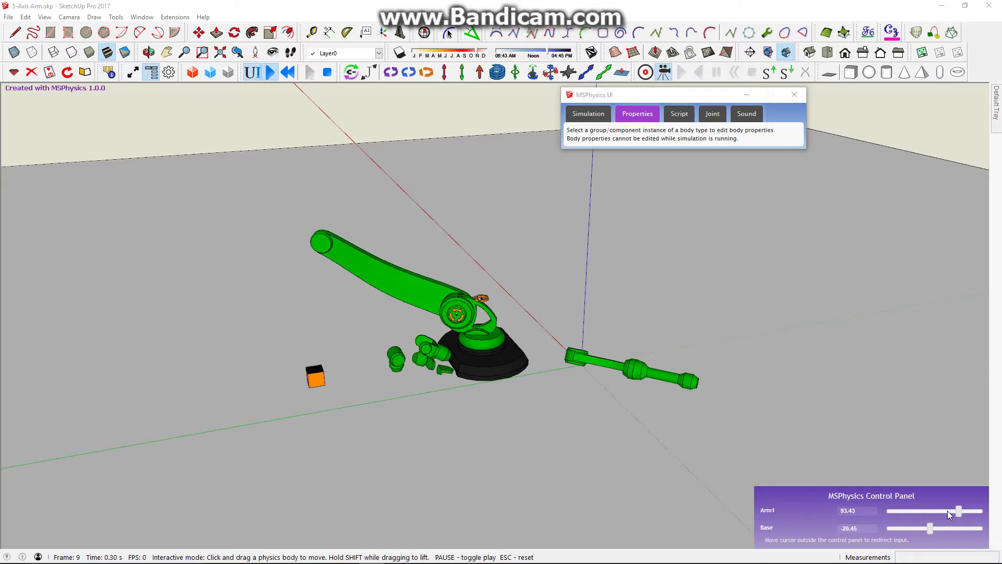
key(Escape)
- Add a servo joint on the round pivot face at the upper end inside the main arm group, and exit the group
scroll(538, 459, down, 3)
scroll(517, 266, up, 6)
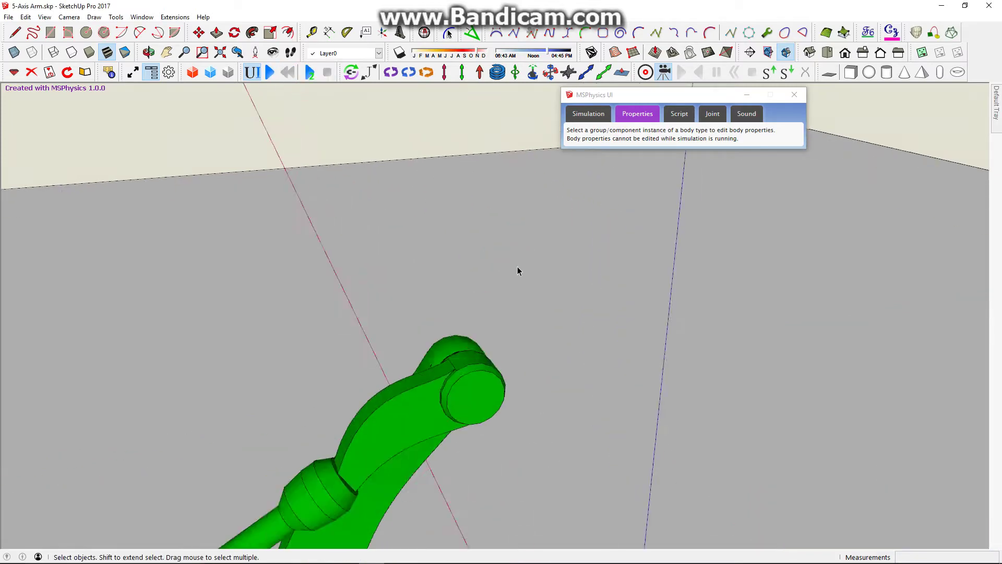
scroll(514, 267, down, 6)
scroll(487, 313, up, 2)
mouse_move(486, 313)
middle_down()
mouse_move(680, 377)
mouse_move(627, 334)
middle_up()
scroll(542, 242, up, 4)
double_click(543, 243)
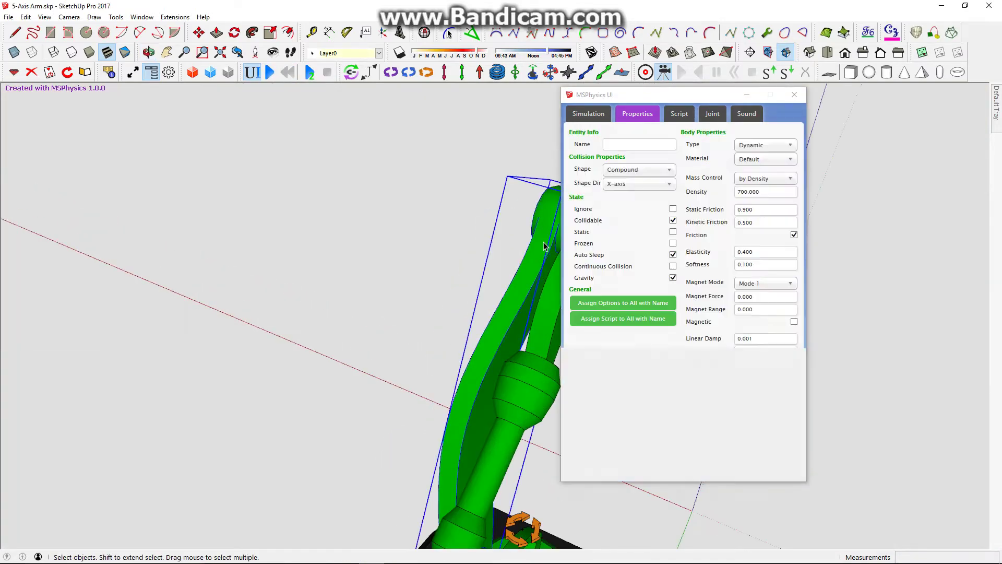
scroll(543, 244, down, 2)
middle_drag(543, 244, 337, 258)
scroll(453, 256, down, 1)
mouse_move(453, 255)
middle_down()
mouse_move(431, 418)
mouse_move(857, 246)
middle_up()
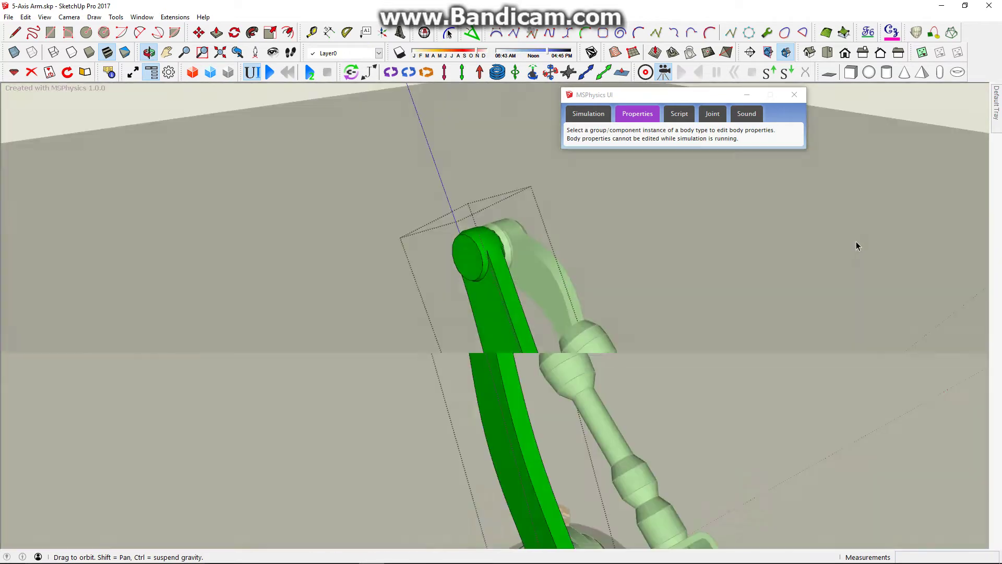
scroll(531, 270, down, 3)
mouse_move(531, 271)
middle_down()
mouse_move(578, 374)
mouse_move(529, 240)
mouse_move(520, 282)
middle_up()
scroll(578, 375, up, 4)
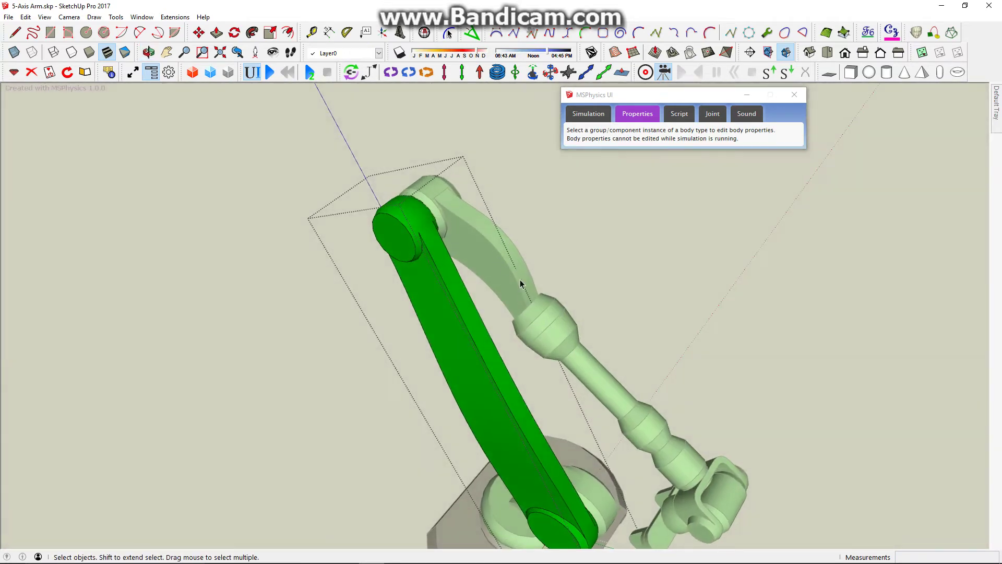
click(427, 72)
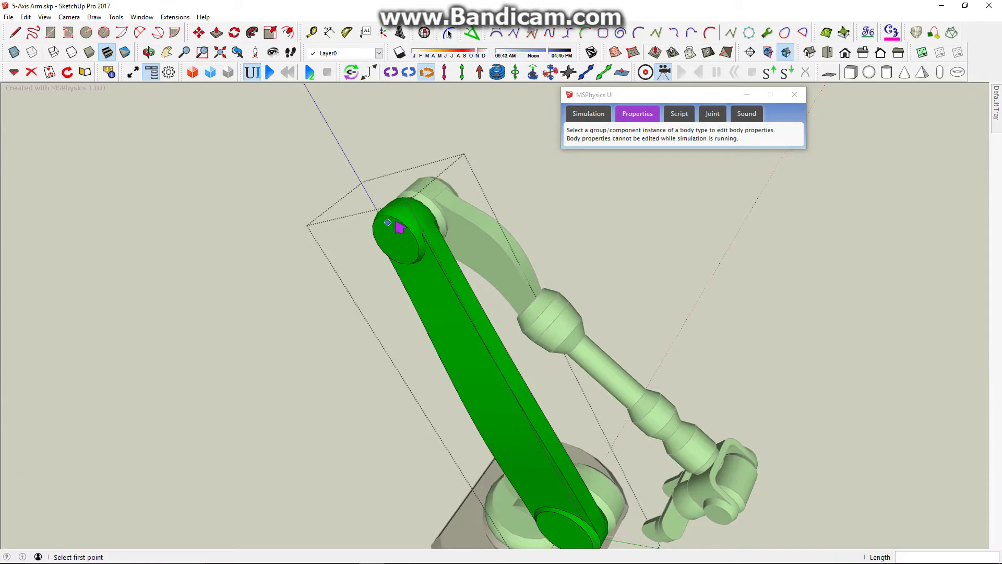
click(369, 294)
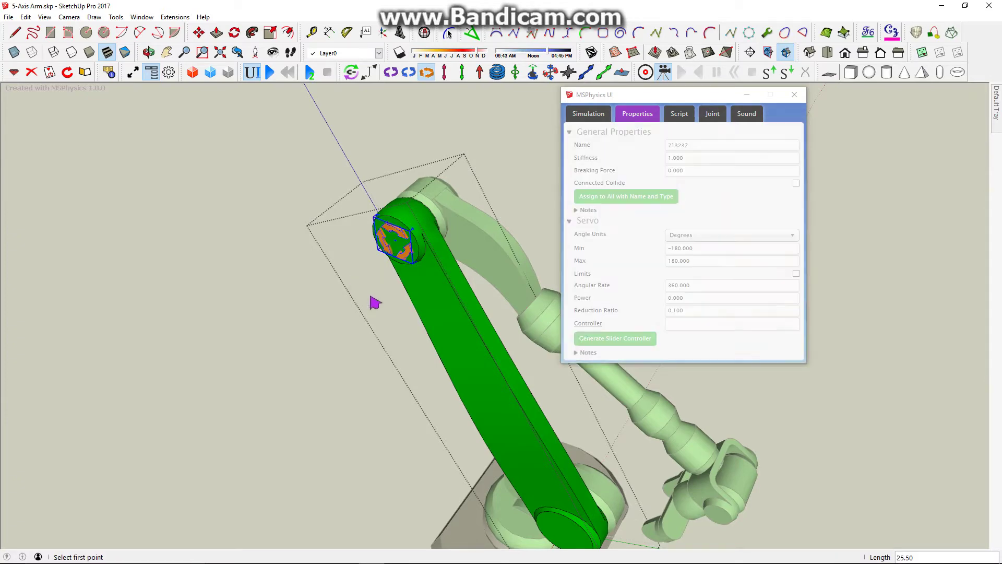
scroll(369, 294, down, 2)
middle_drag(369, 294, 335, 154)
click(336, 154)
- Connect the forearm to the servo joint at the main arm's upper end
click(352, 72)
click(415, 255)
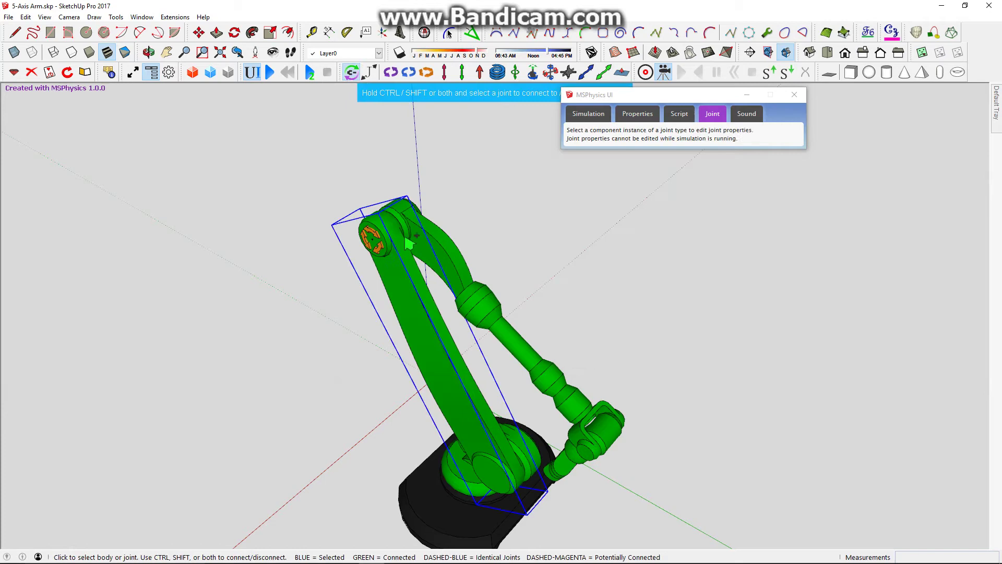
click(388, 254)
middle_drag(409, 266, 455, 273)
key(space)
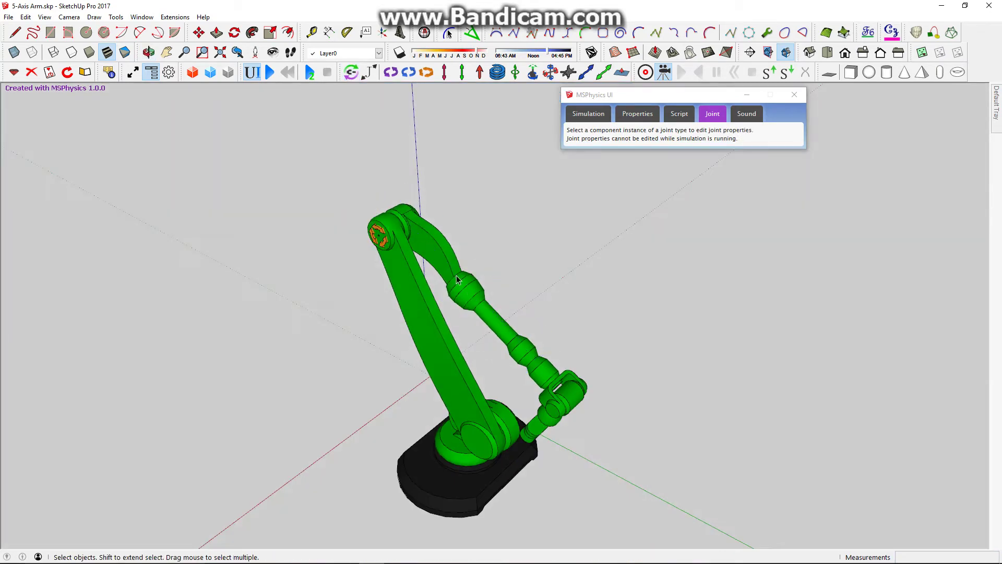
- Add a servo joint on the end face of the forearm, inside the forearm group and aligned with its axis
double_click(456, 276)
scroll(462, 277, down, 1)
click(627, 320)
scroll(538, 359, up, 3)
click(521, 367)
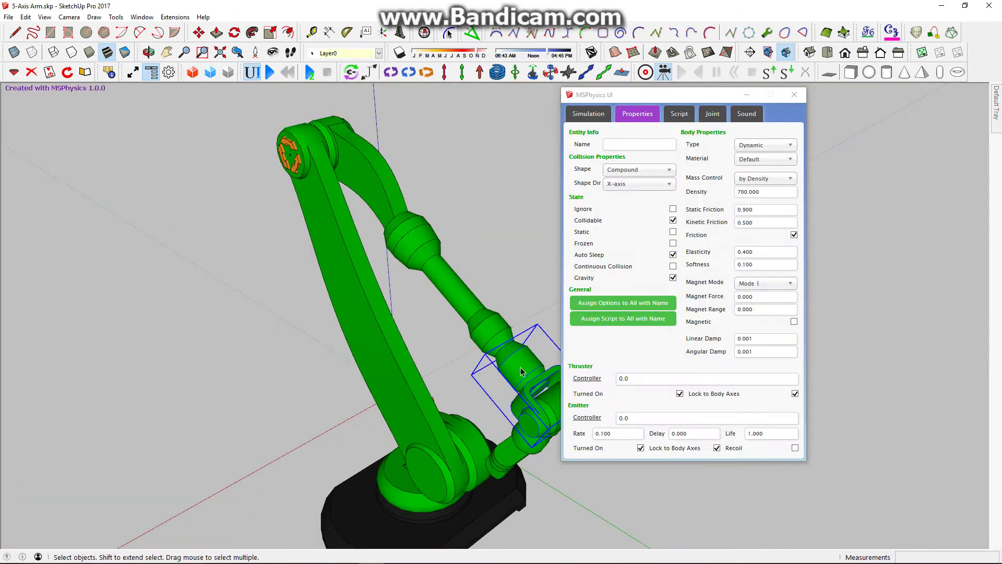
middle_drag(492, 380, 507, 377)
double_click(472, 335)
middle_drag(472, 335, 475, 339)
click(426, 72)
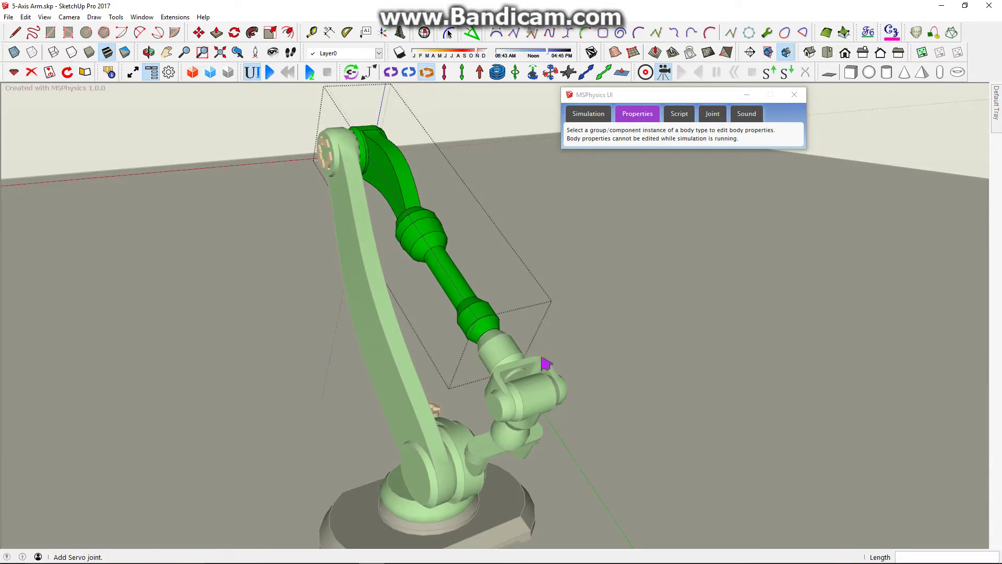
middle_drag(536, 397, 485, 323)
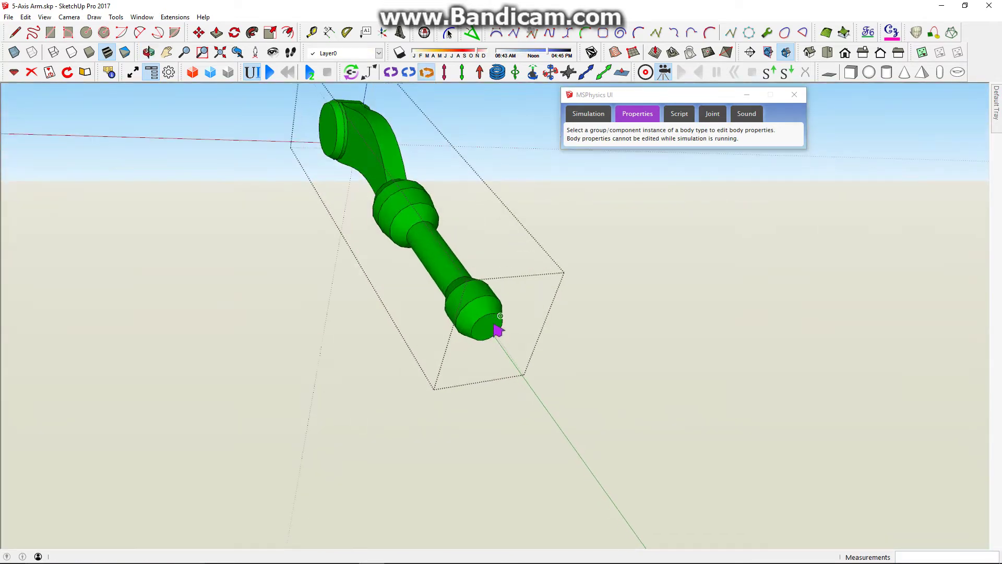
click(489, 329)
click(528, 371)
- Move the forearm's servo joint outward along the forearm axis until it is clear of the wrist parts, and exit the group
scroll(522, 360, down, 3)
key(m)
middle_drag(457, 329, 640, 345)
click(513, 435)
click(557, 481)
key(space)
click(637, 461)
scroll(492, 329, up, 5)
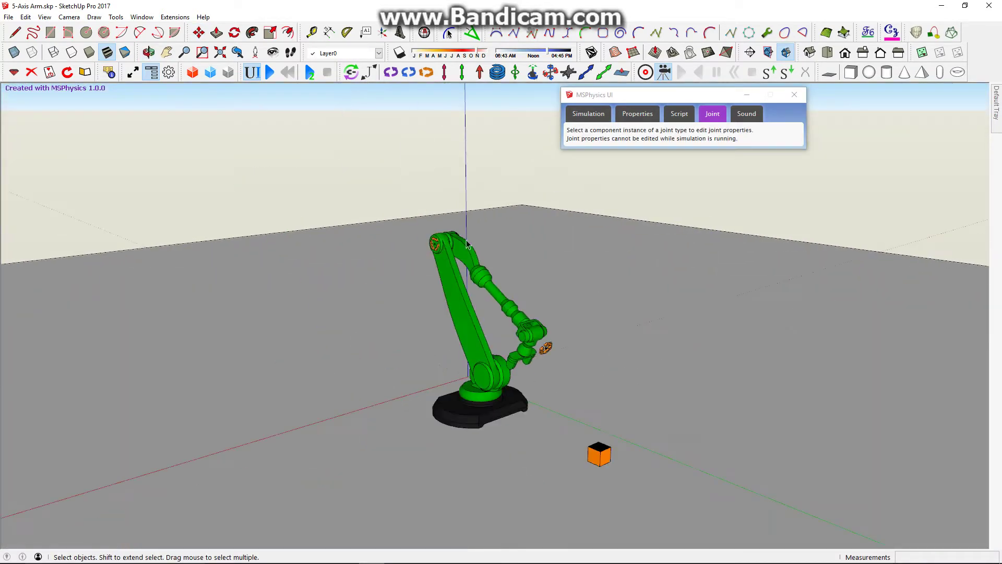
- Connect the forked wrist group to the servo joint placed beyond the forearm's end
click(351, 72)
click(579, 359)
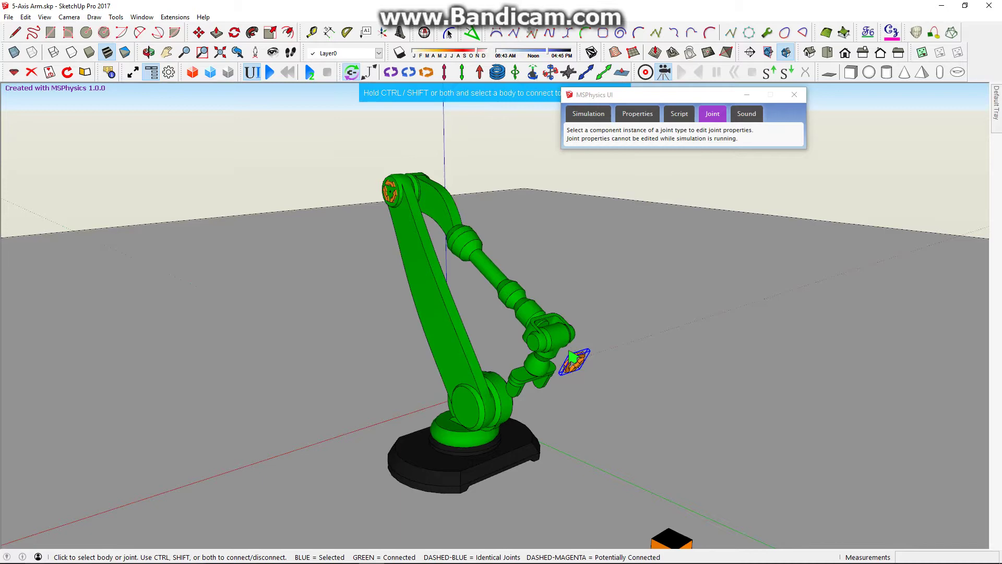
click(577, 355)
middle_drag(621, 405, 593, 298)
scroll(503, 351, up, 3)
scroll(533, 308, down, 2)
scroll(508, 312, up, 1)
key(space)
- Add a servo joint on the side pivot face of the forked wrist group, inside that group and aligned with the pivot axis
double_click(509, 311)
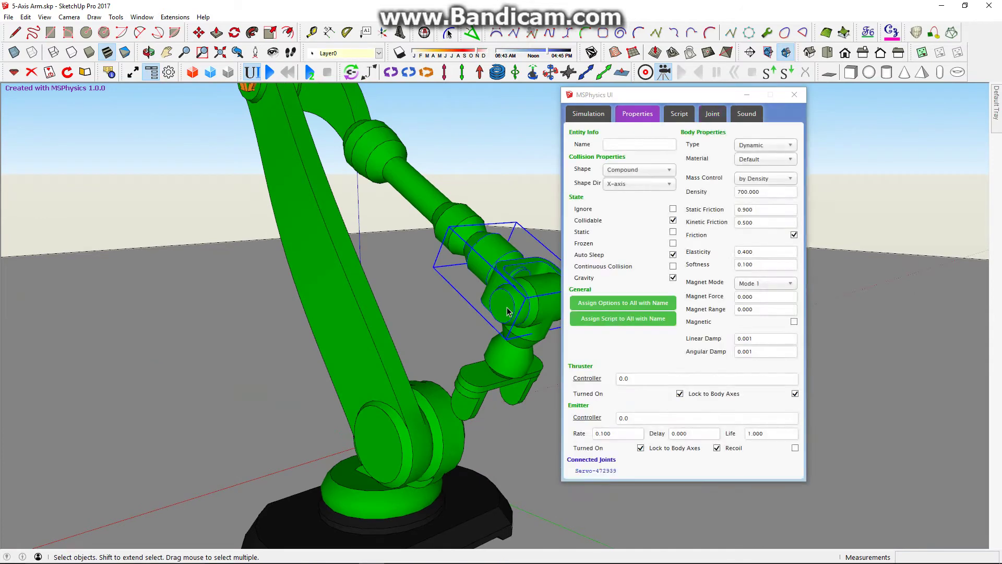
middle_drag(509, 311, 470, 333)
scroll(438, 339, up, 2)
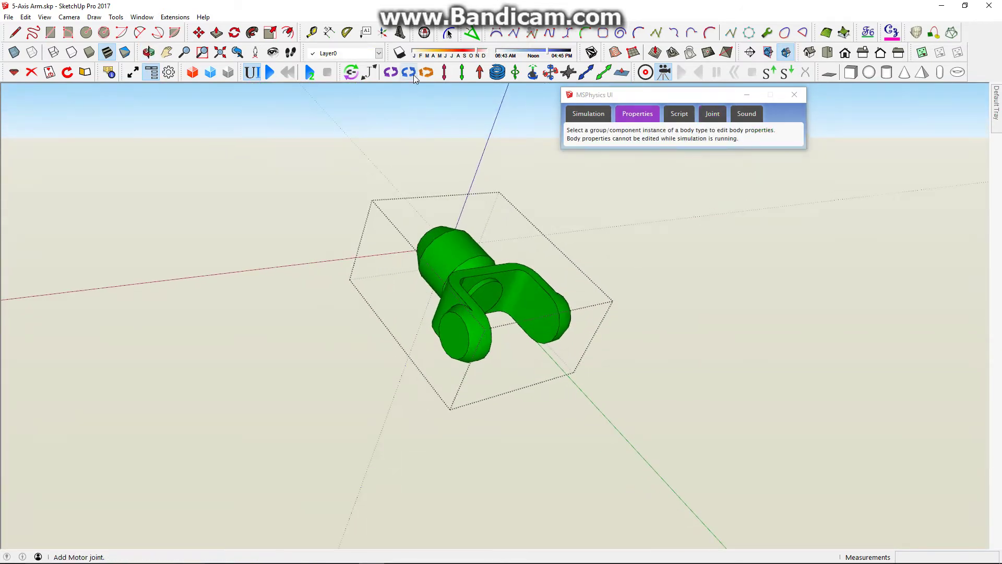
click(426, 72)
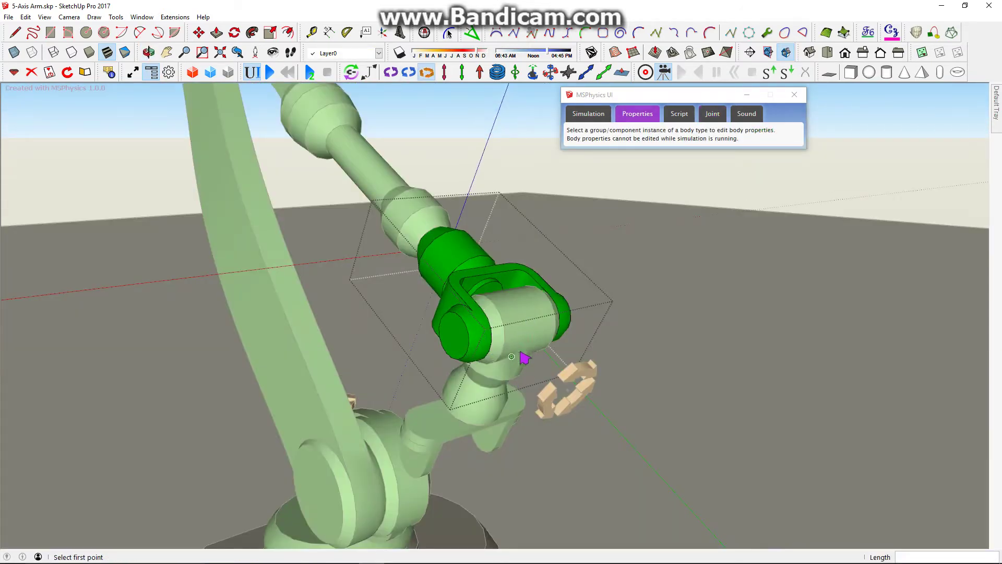
click(451, 337)
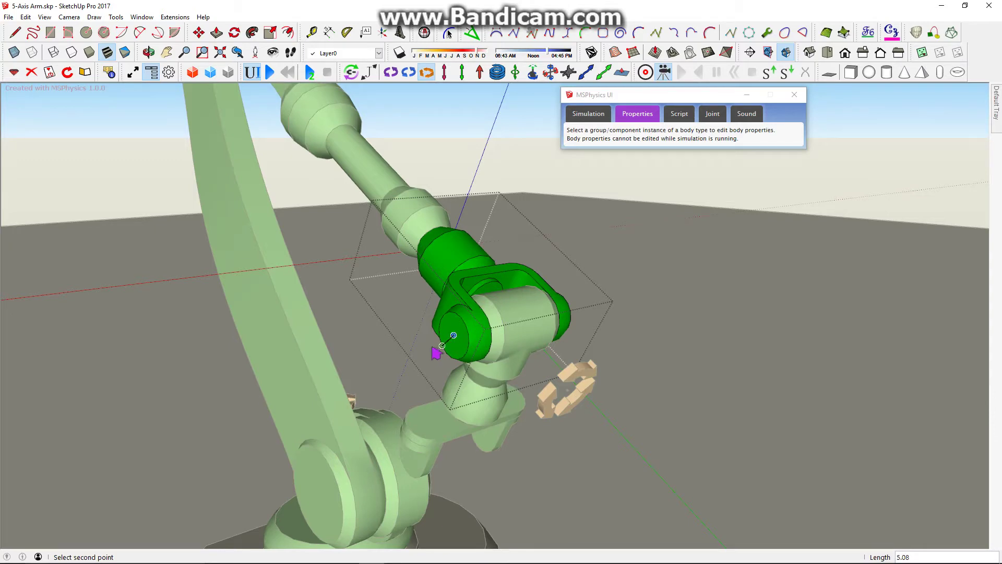
click(422, 349)
scroll(420, 350, down, 3)
click(470, 228)
scroll(453, 298, up, 2)
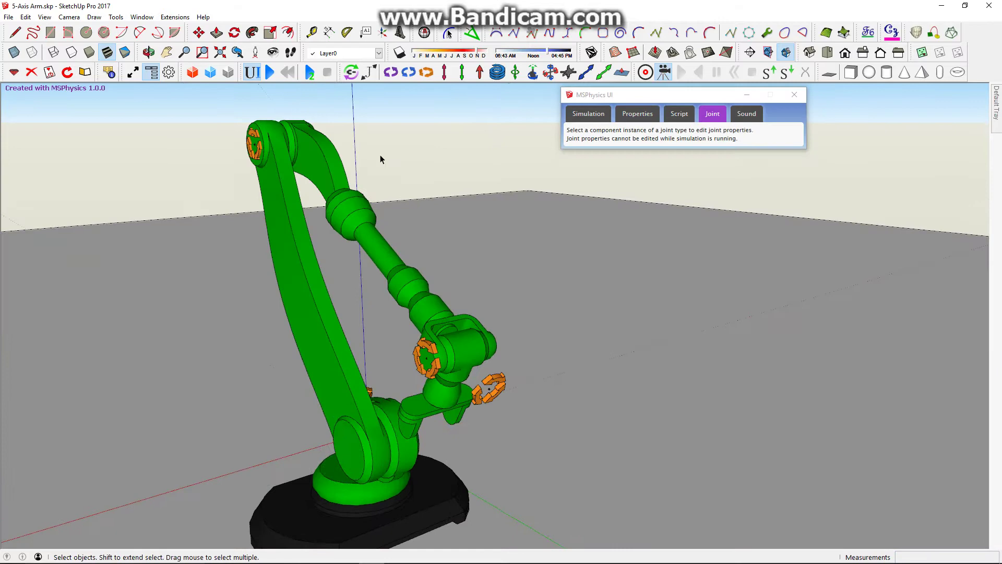
- Connect the T-shaped wrist body held in the fork to the servo joint on the fork's side pivot
click(350, 76)
click(460, 359)
ctrl+click(432, 364)
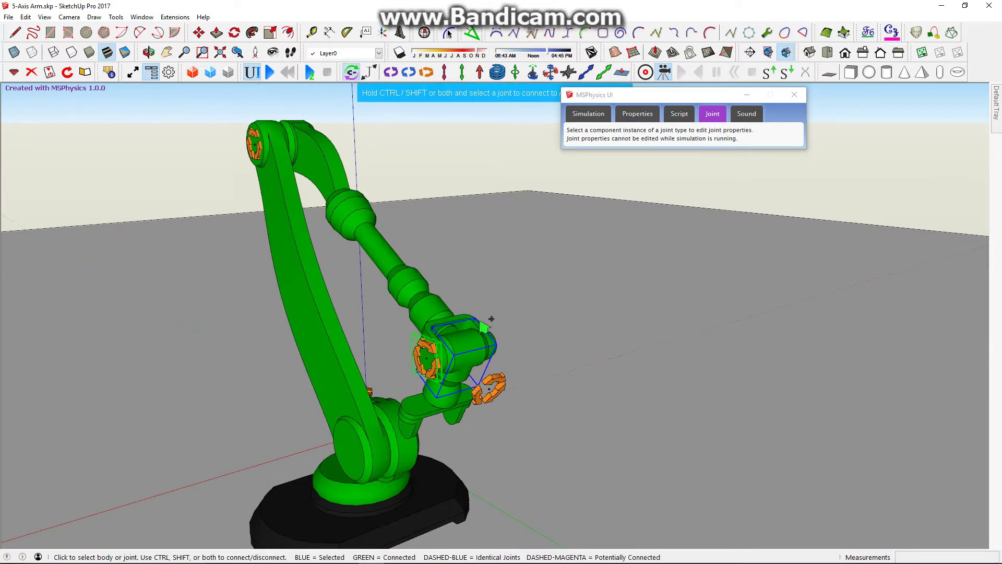
scroll(484, 309, down, 3)
scroll(488, 305, up, 3)
key(space)
- Add a servo joint on the lower end face of the T-shaped wrist body, inside its group and aligned with its axis
scroll(485, 308, up, 2)
middle_drag(486, 308, 525, 123)
click(491, 273)
double_click(494, 259)
scroll(487, 224, up, 1)
key(h)
click(427, 72)
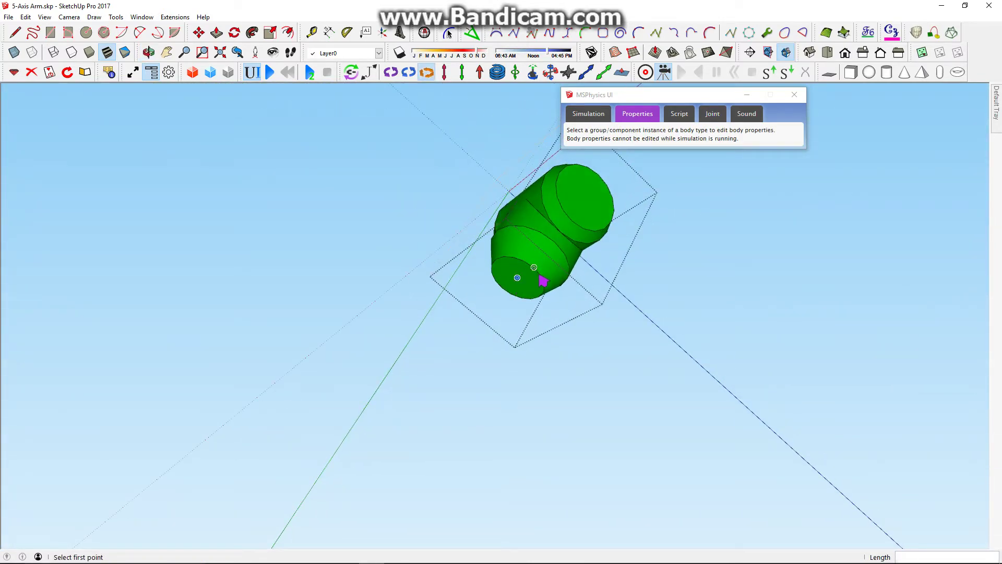
click(518, 285)
click(485, 338)
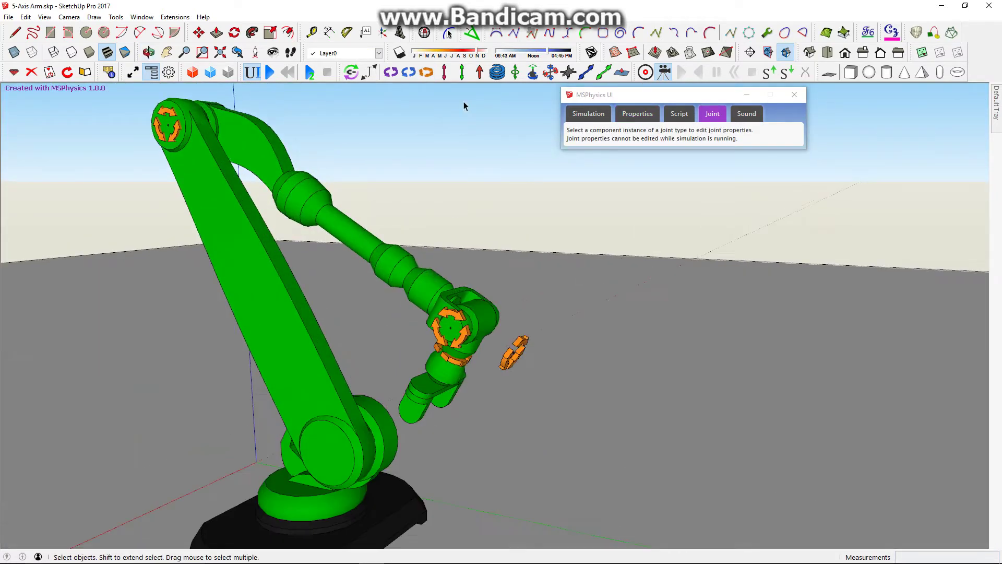
- Connect the gripper base to the servo joint at the lower end of the T-shaped wrist body
click(351, 72)
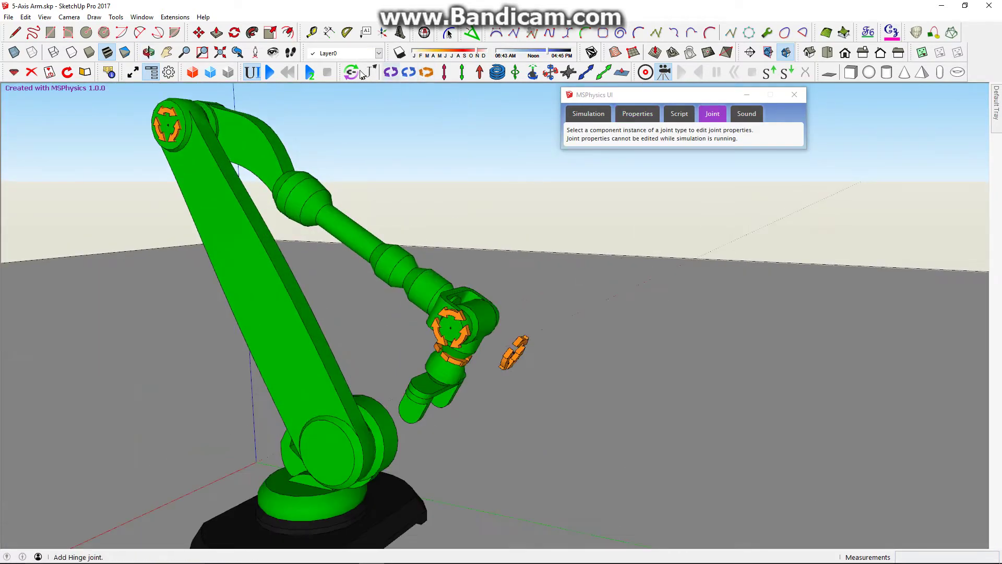
scroll(457, 387, up, 2)
click(458, 385)
ctrl+click(466, 360)
middle_drag(478, 396, 402, 385)
scroll(403, 385, up, 2)
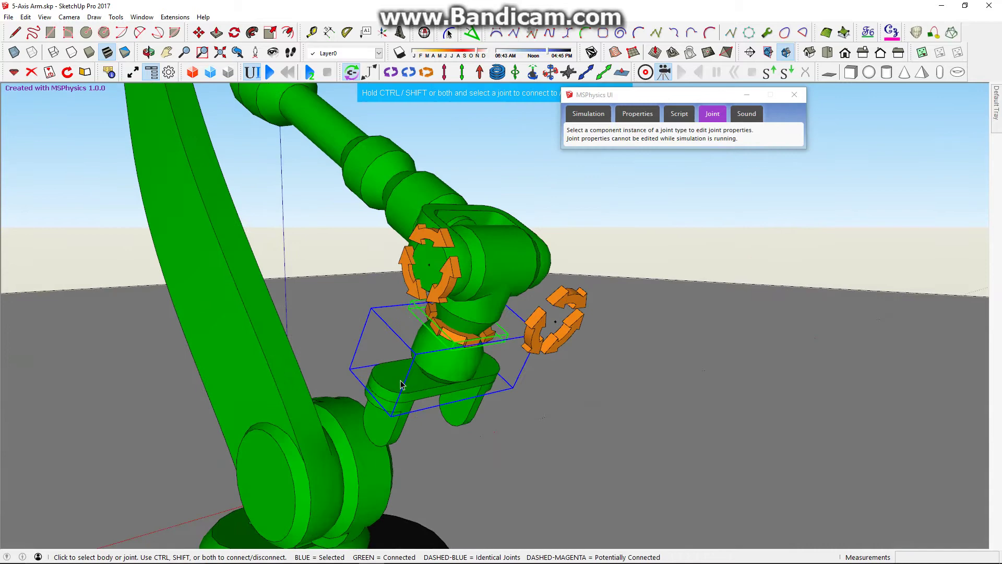
key(space)
- Add two piston joints inside the gripper base group, one near each end of the plate and aligned with its long edge
click(401, 383)
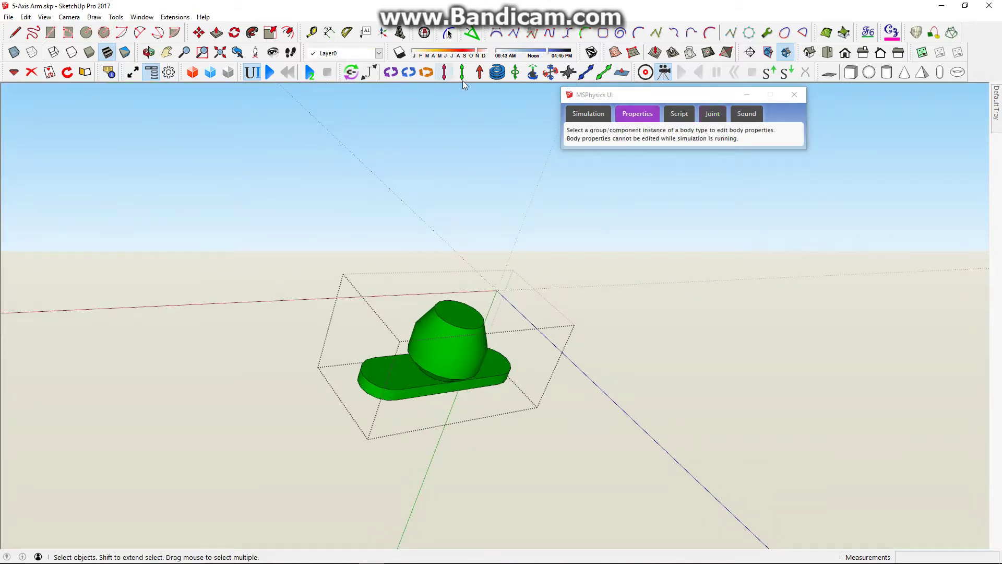
click(462, 72)
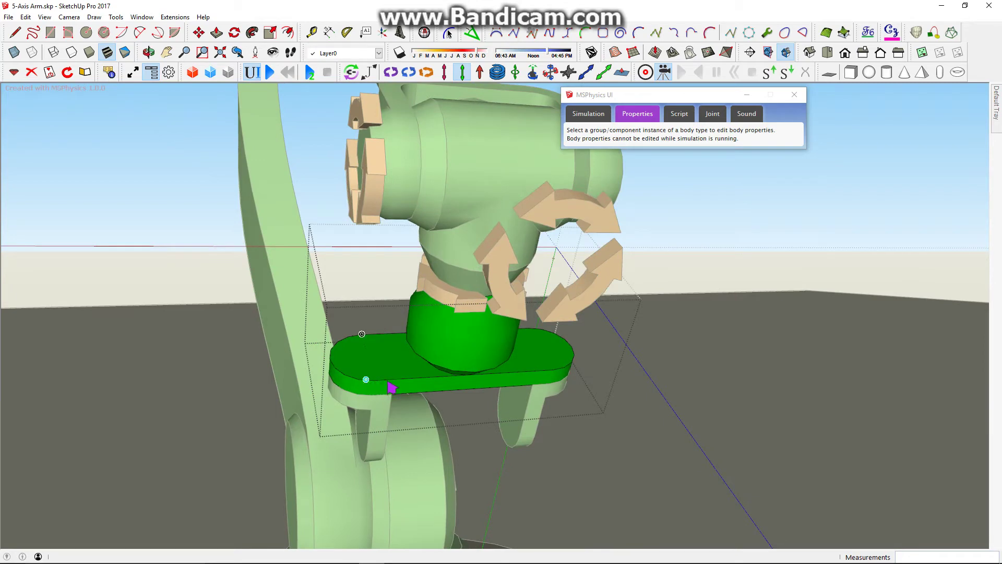
click(374, 381)
click(398, 382)
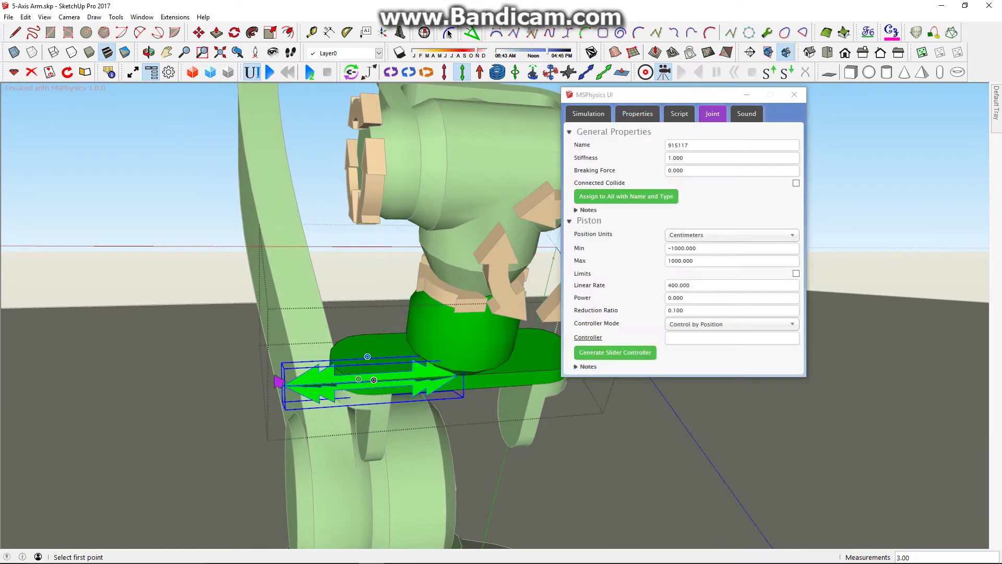
scroll(280, 381, down, 1)
shift+middle_drag(418, 382, 350, 382)
scroll(447, 382, up, 2)
click(461, 375)
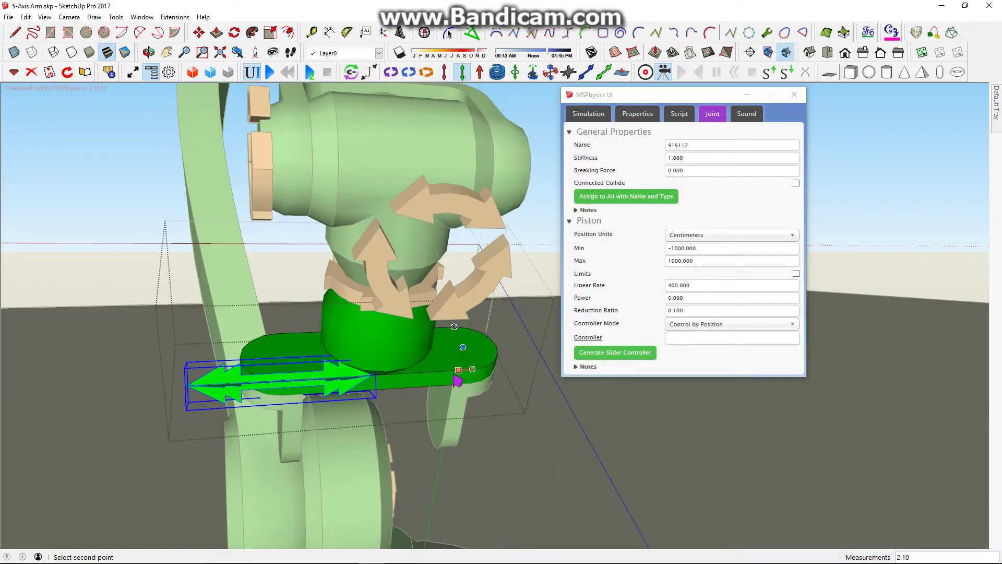
click(427, 368)
scroll(427, 368, down, 5)
key(space)
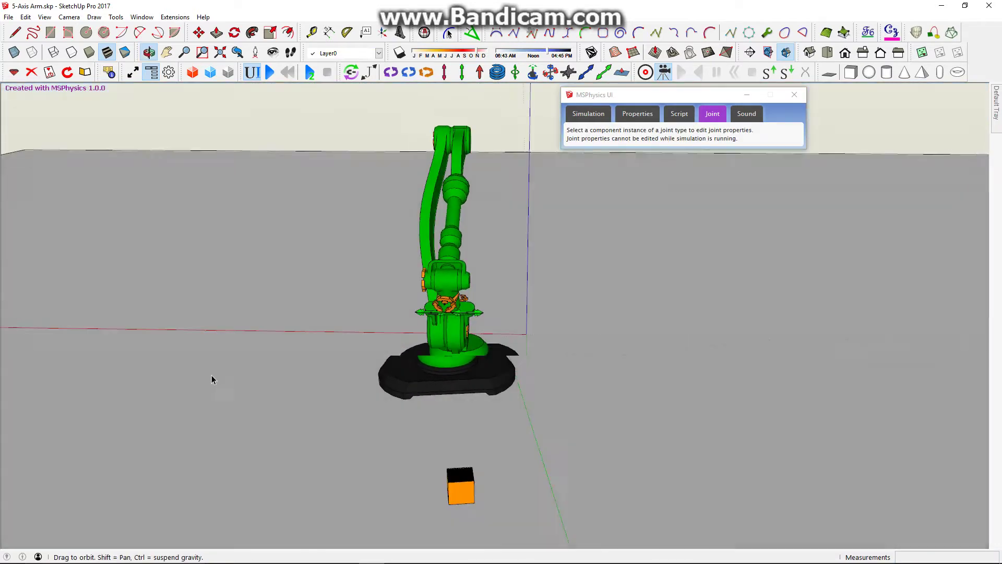
- Connect each of the two gripper fingers to the piston joint at its own end of the gripper base
middle_drag(212, 376, 94, 342)
scroll(491, 260, up, 3)
click(351, 72)
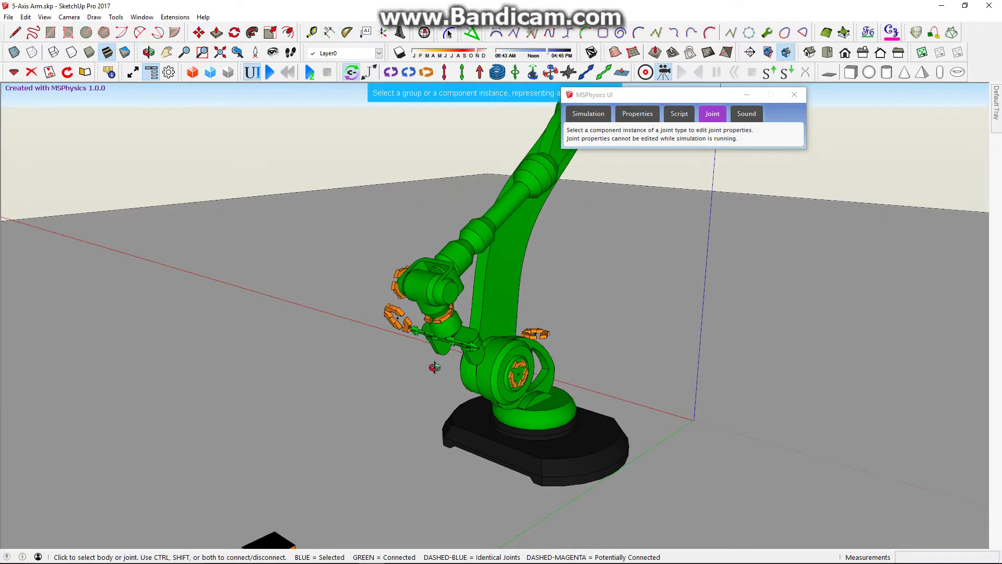
middle_drag(446, 415, 475, 366)
scroll(479, 370, up, 1)
click(481, 369)
scroll(482, 368, up, 2)
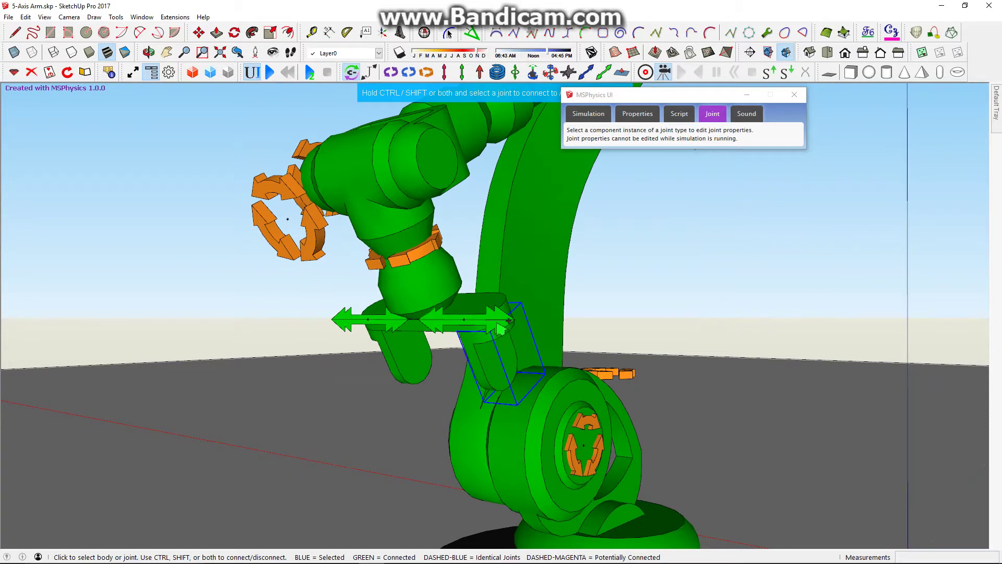
ctrl+click(498, 325)
click(416, 358)
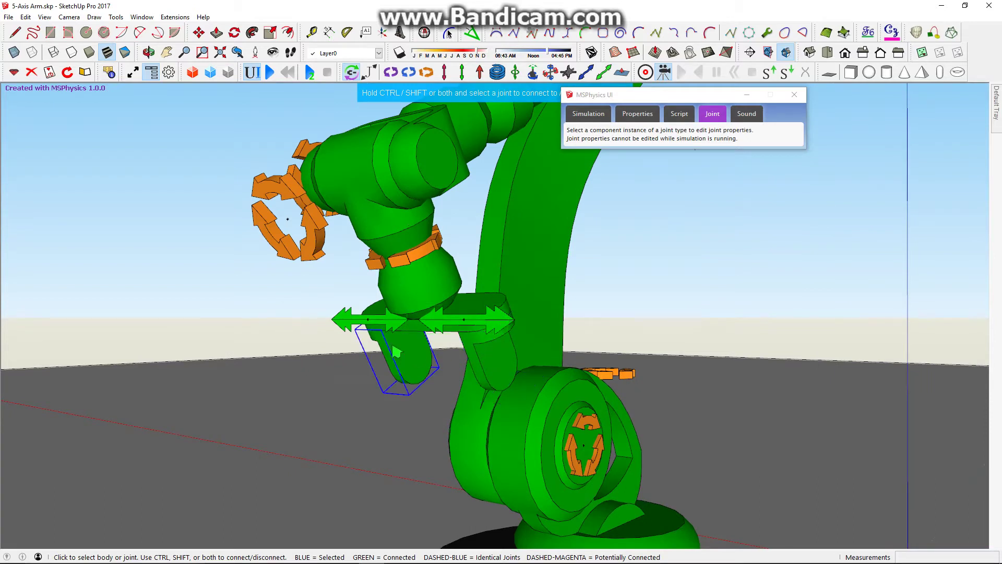
ctrl+click(360, 321)
scroll(443, 345, down, 3)
scroll(444, 346, up, 3)
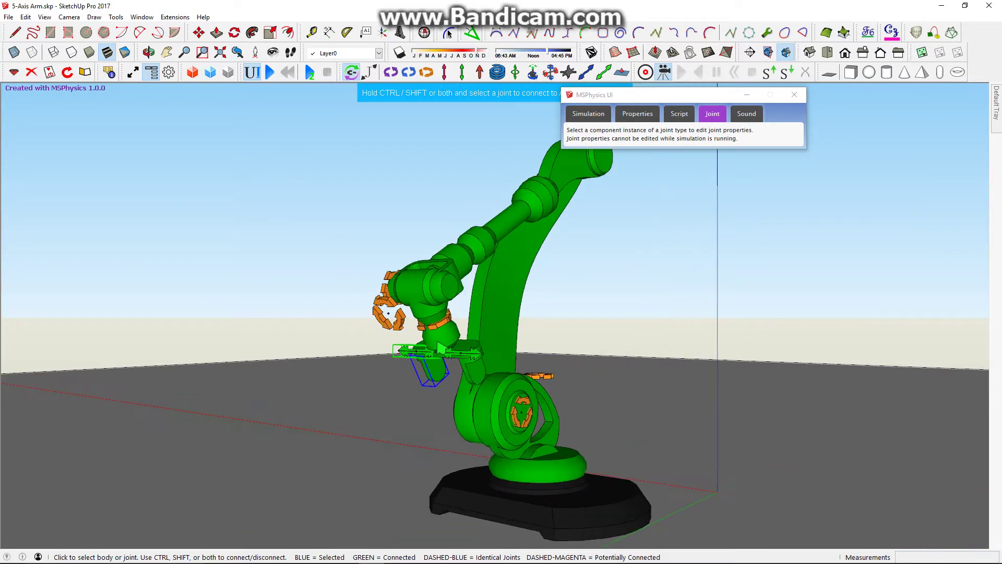
- Check the joint connections of each arm body in turn, from the gripper base through the wrist, forearm and main arm to the base parts
click(440, 340)
scroll(440, 341, up, 3)
middle_drag(440, 341, 447, 285)
scroll(439, 275, down, 2)
click(435, 260)
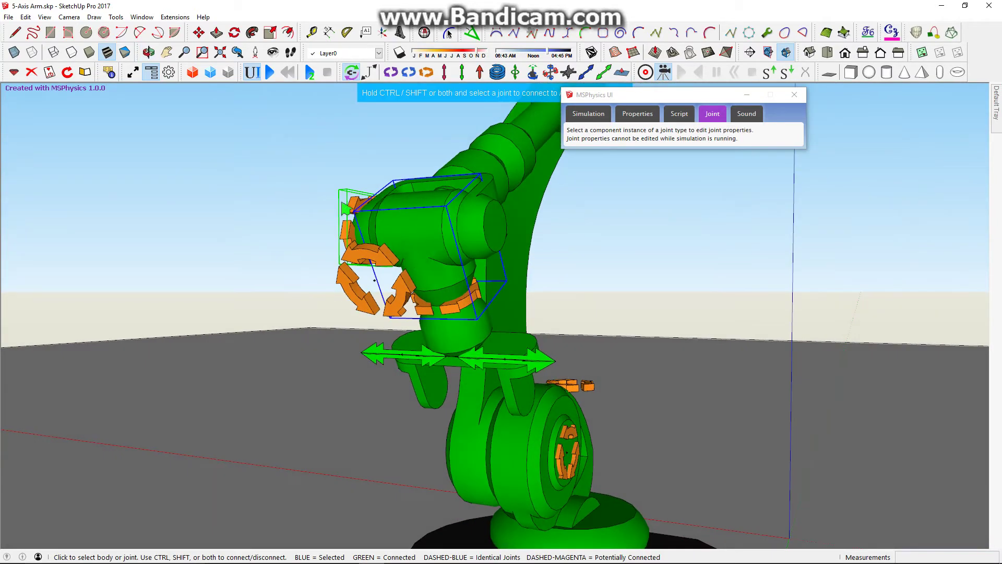
scroll(388, 248, down, 1)
click(472, 202)
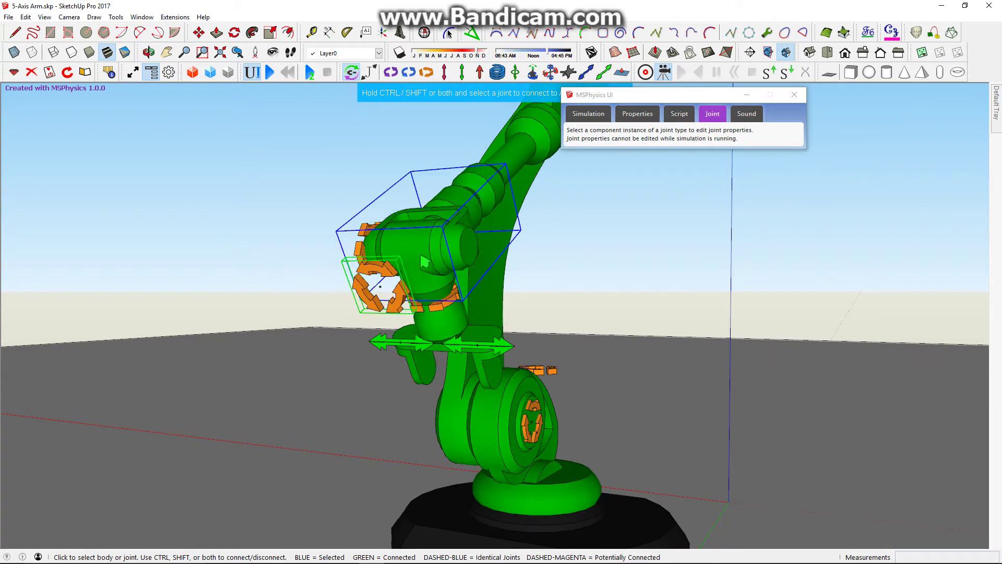
scroll(394, 284, down, 2)
click(507, 161)
middle_drag(482, 305, 495, 178)
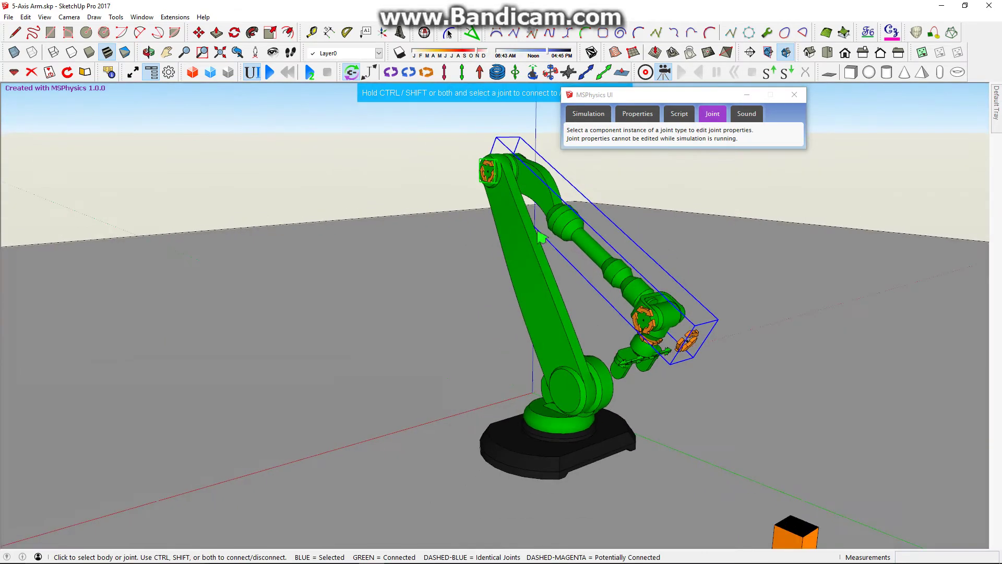
scroll(498, 177, up, 2)
click(585, 381)
middle_drag(584, 383, 347, 339)
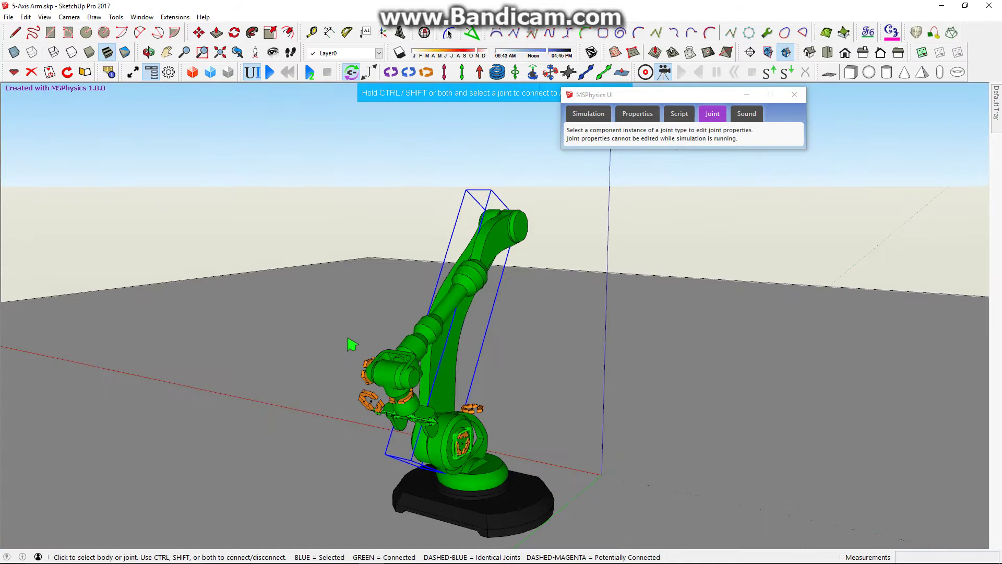
scroll(348, 340, down, 3)
scroll(418, 411, up, 3)
click(429, 421)
middle_drag(505, 447, 510, 475)
click(493, 456)
scroll(514, 361, down, 3)
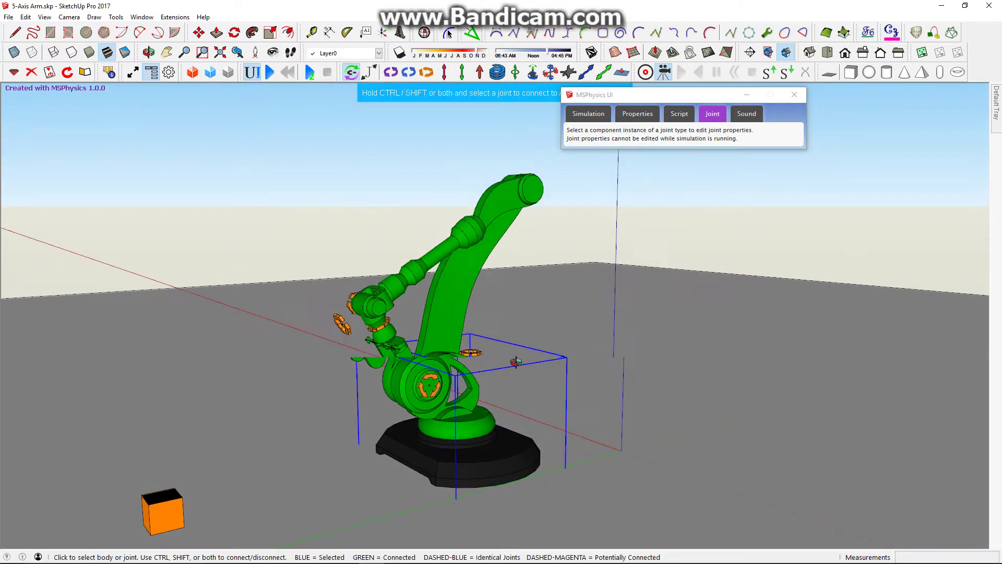
key(space)
- Generate a slider controller for the servo joint beyond the forearm's end and name the slider Arm2-Rotate
scroll(515, 365, up, 2)
middle_drag(516, 366, 545, 483)
middle_drag(441, 335, 438, 360)
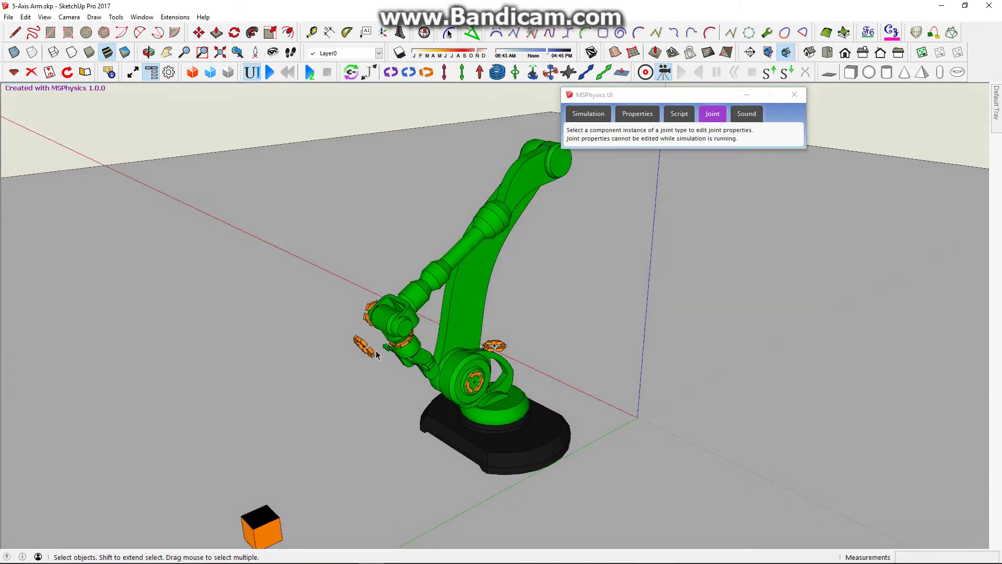
scroll(392, 347, up, 3)
scroll(348, 360, down, 2)
middle_drag(353, 332, 504, 427)
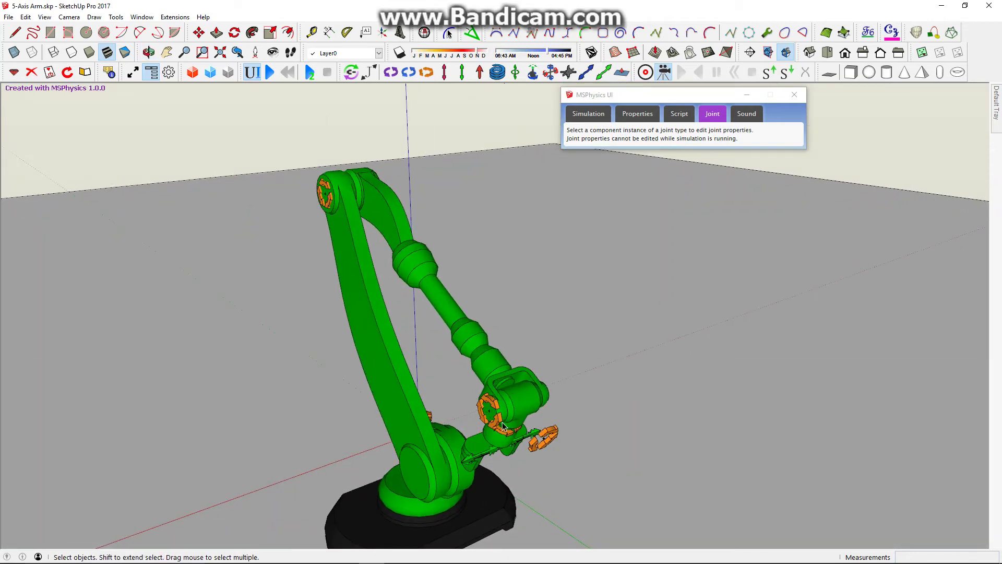
click(554, 436)
double_click(554, 437)
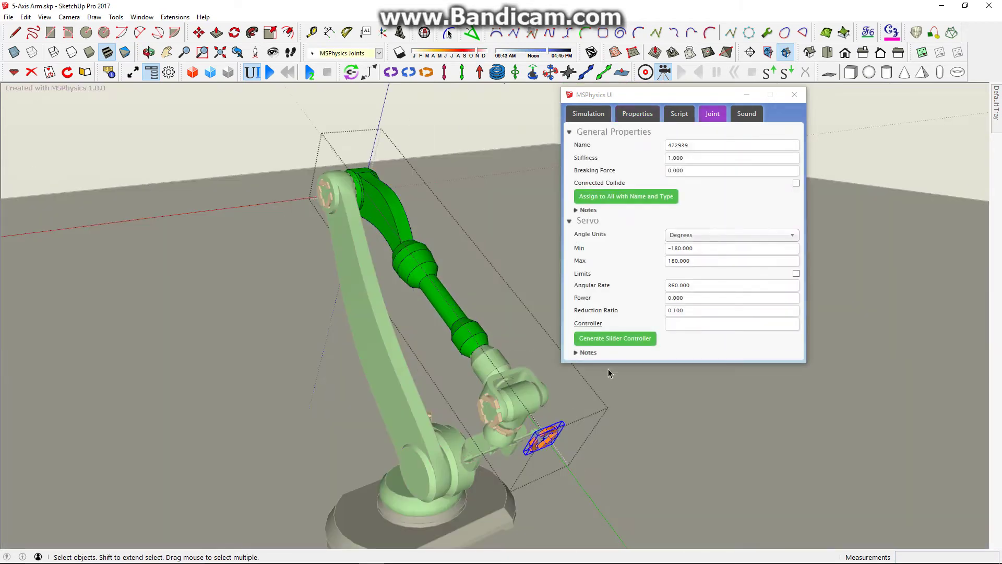
click(616, 338)
drag(688, 324, 727, 325)
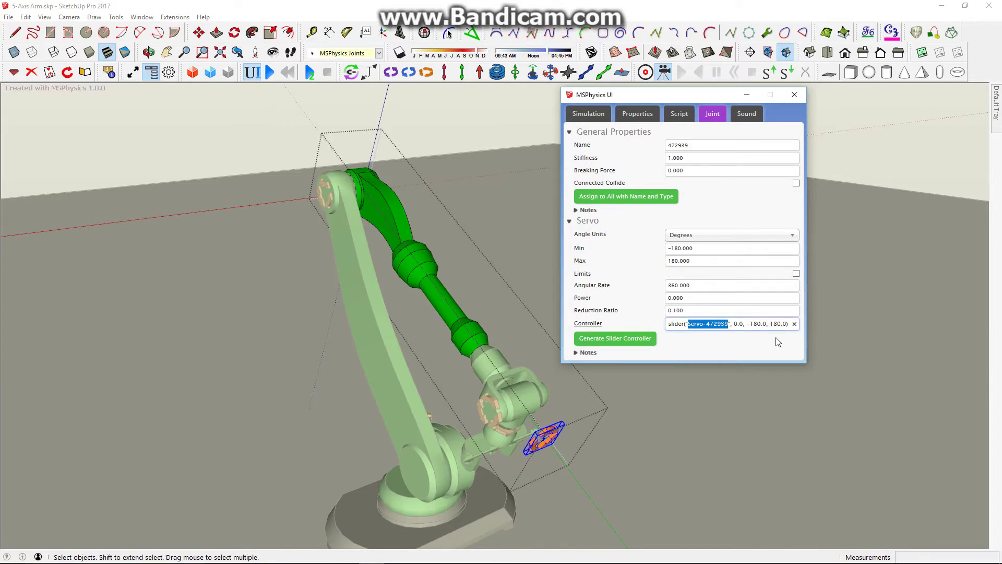
text(Arm2-Rota)
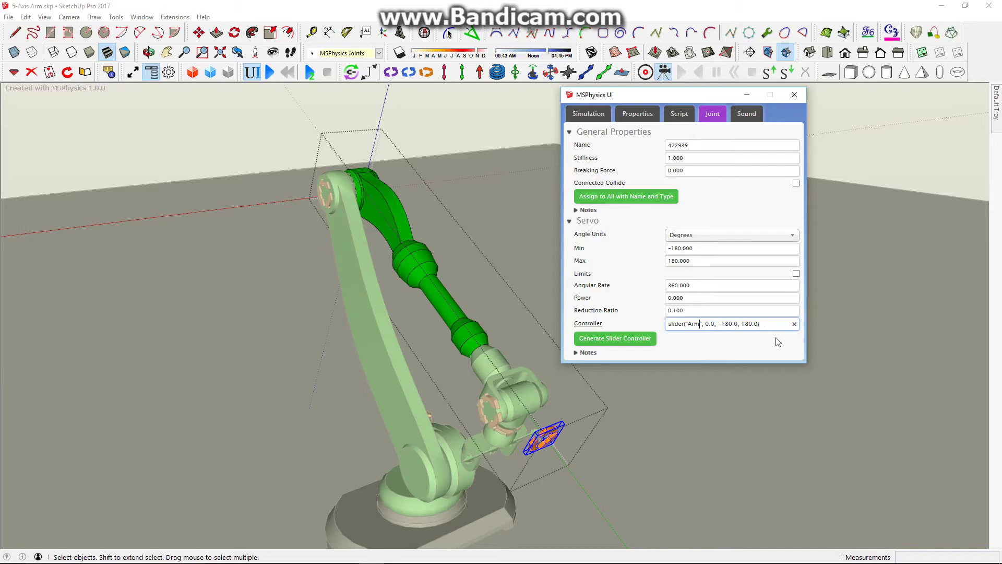
text(te)
- Generate a slider controller named Arm2 for the servo joint at the main arm's upper end, and exit the group
click(328, 202)
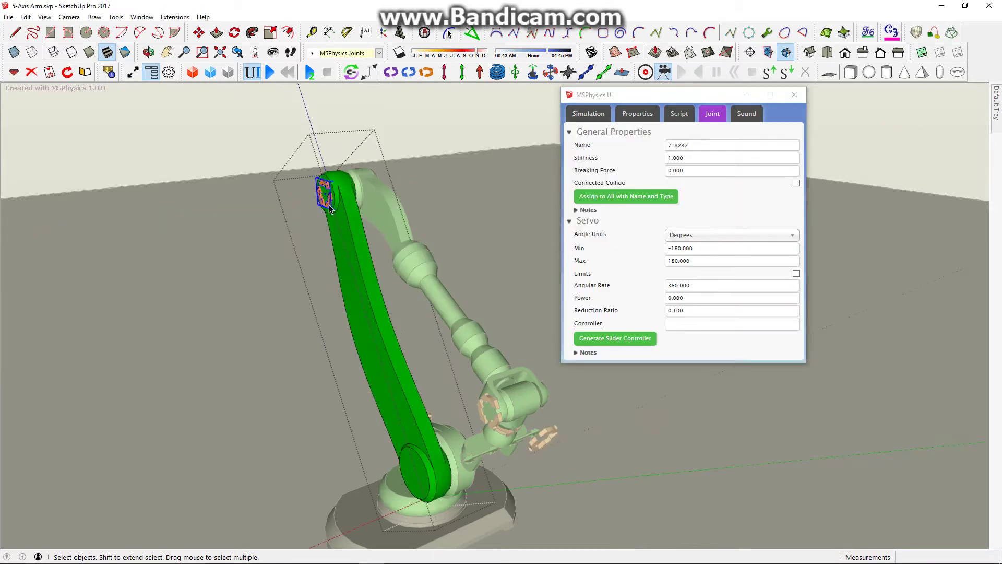
click(689, 324)
click(643, 340)
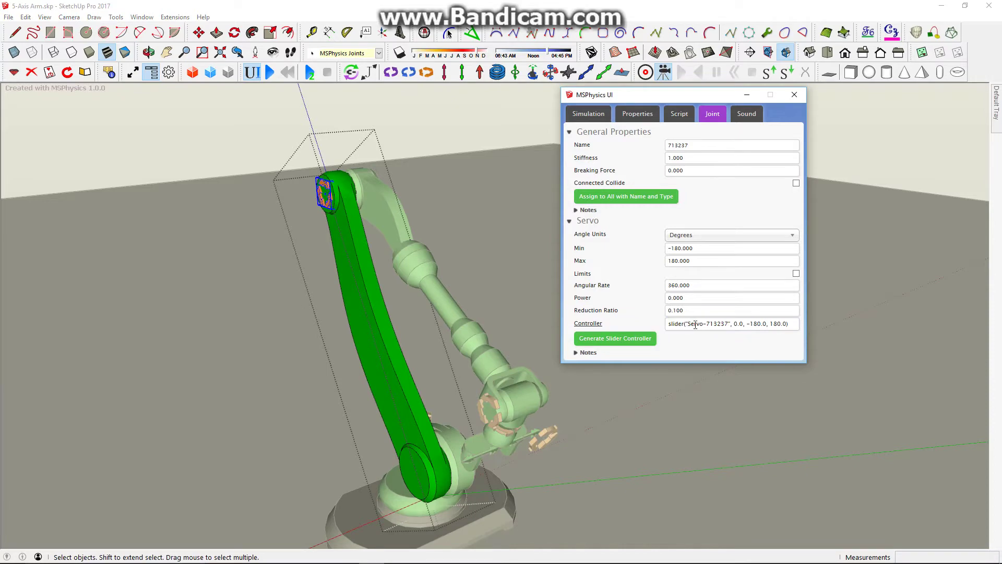
drag(688, 324, 727, 326)
text(Arm2)
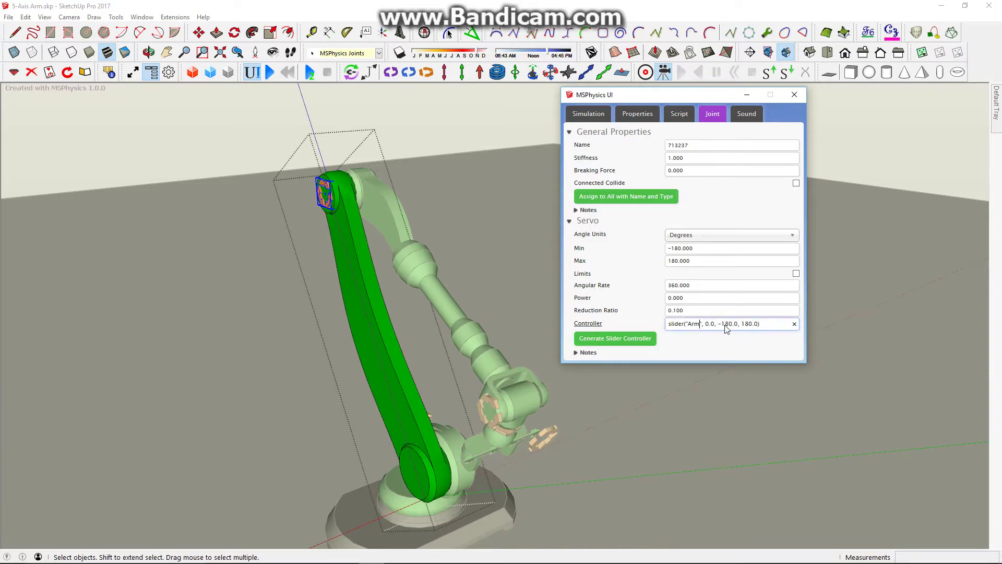
middle_drag(520, 406, 460, 271)
click(522, 292)
- Generate a slider controller for the servo joint at the side of the wrist fork and name the slider Arm3
scroll(460, 384, up, 2)
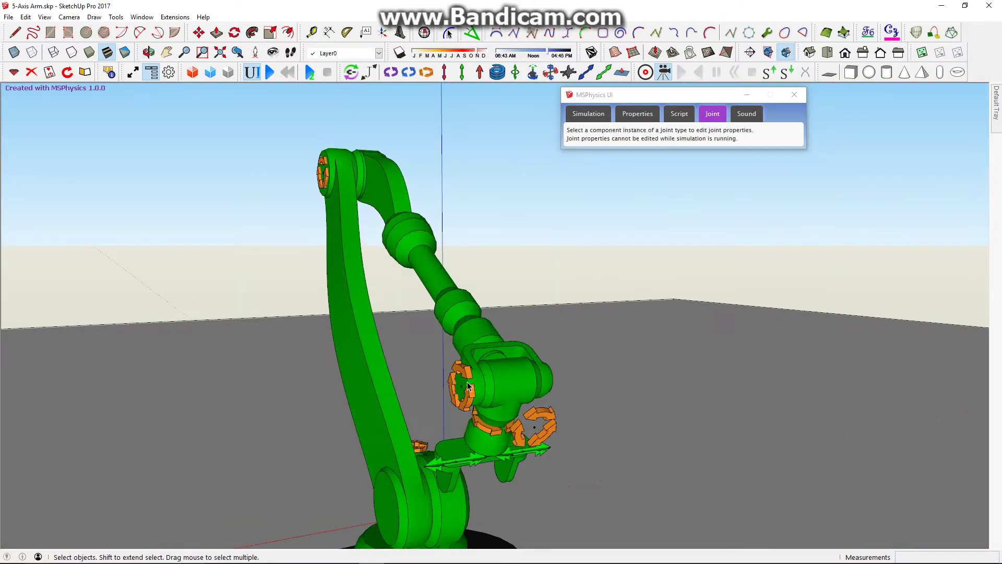
double_click(461, 385)
click(461, 385)
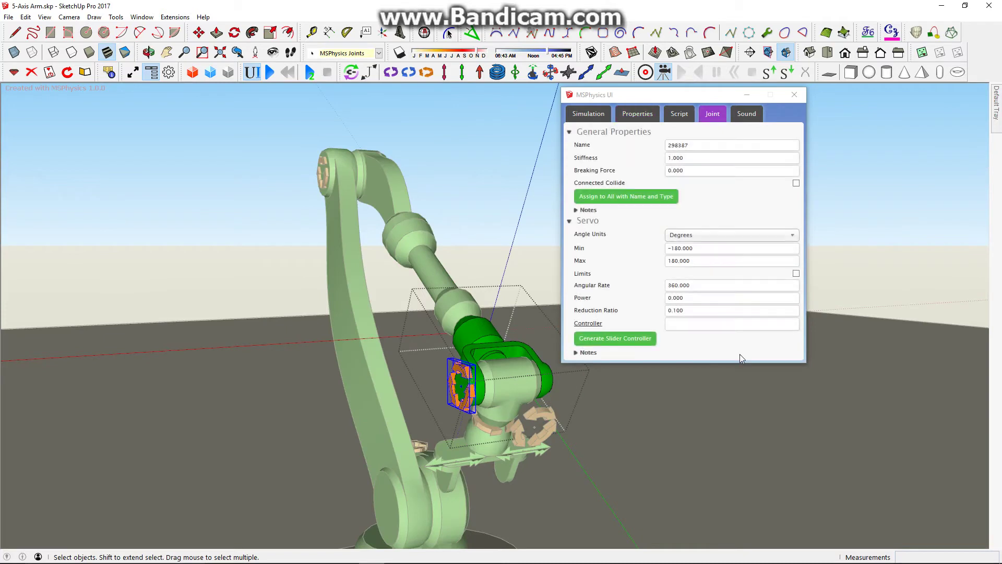
click(602, 340)
drag(688, 324, 728, 325)
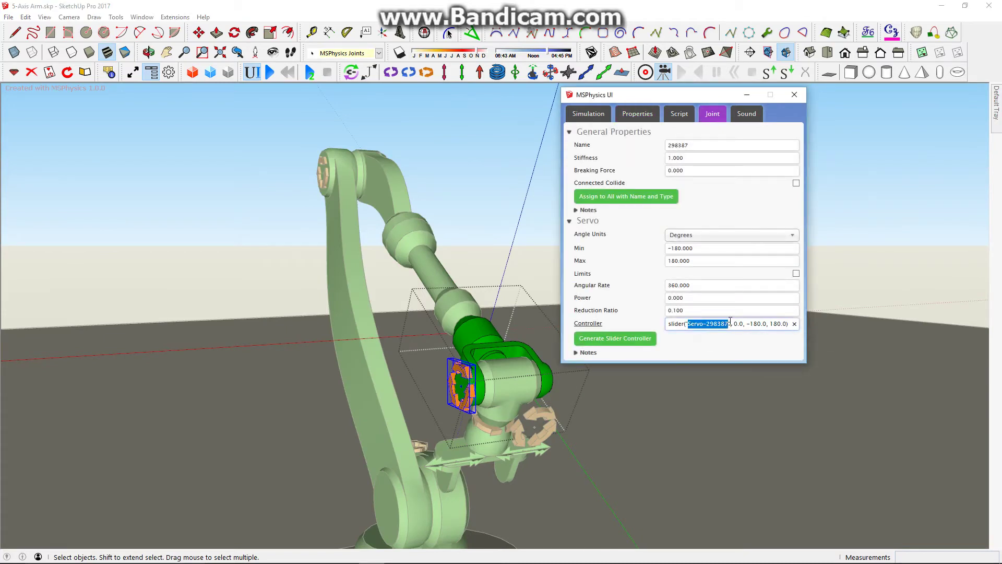
text(Arm3)
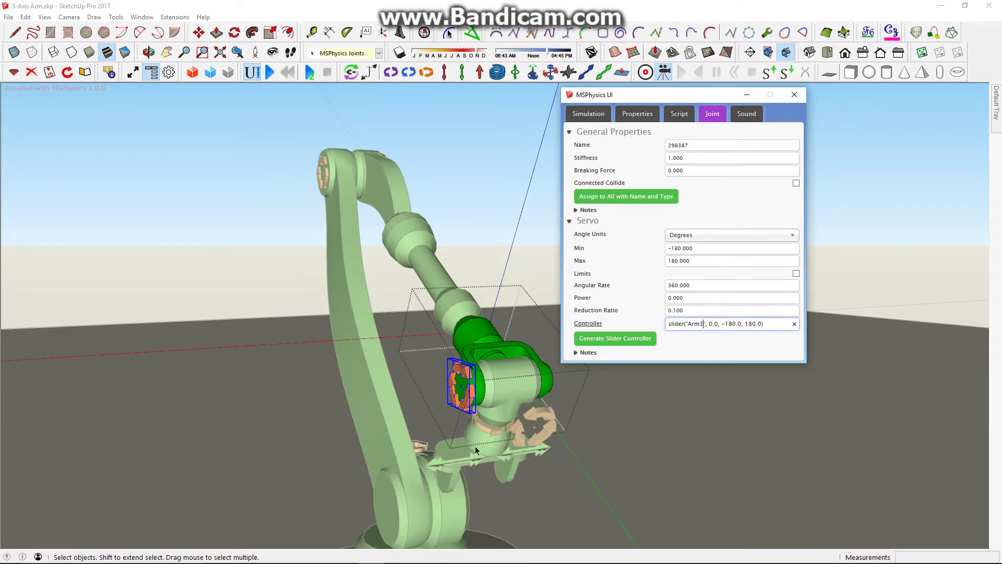
- Generate a slider controller named Arm3-Rotate for the servo joint beneath the wrist body, and recheck the forearm's rotation joint
click(493, 431)
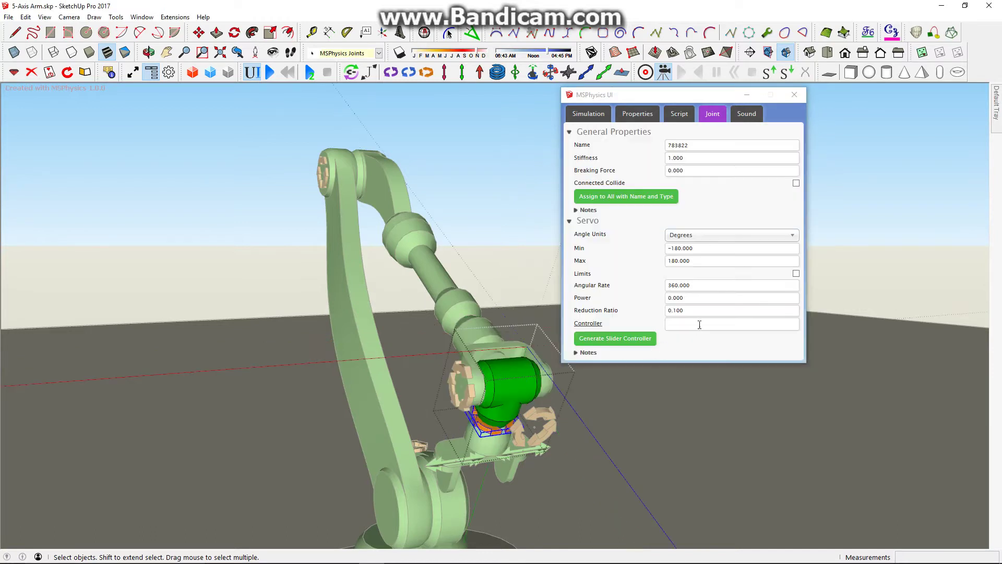
click(632, 344)
drag(689, 324, 733, 327)
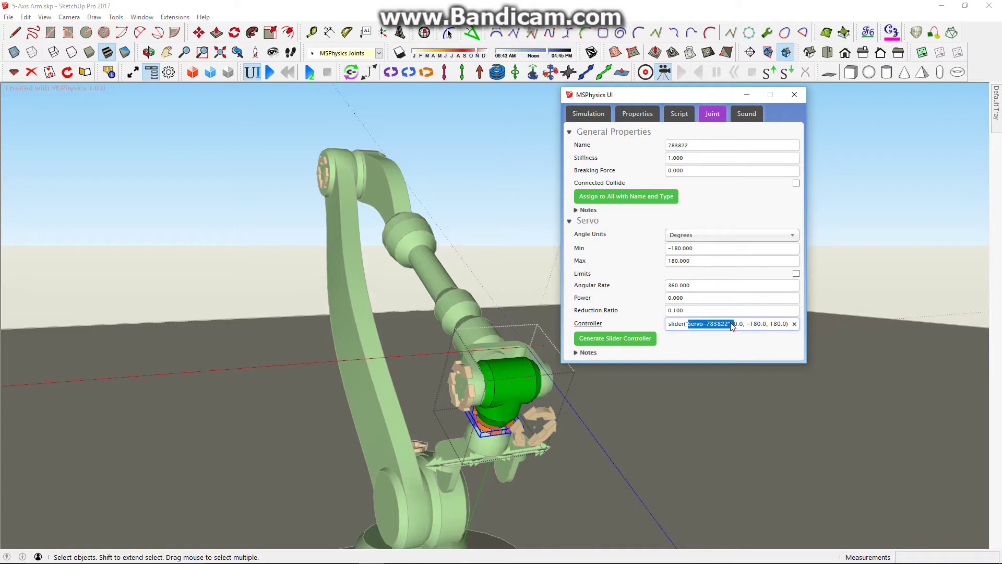
text(Arm3)
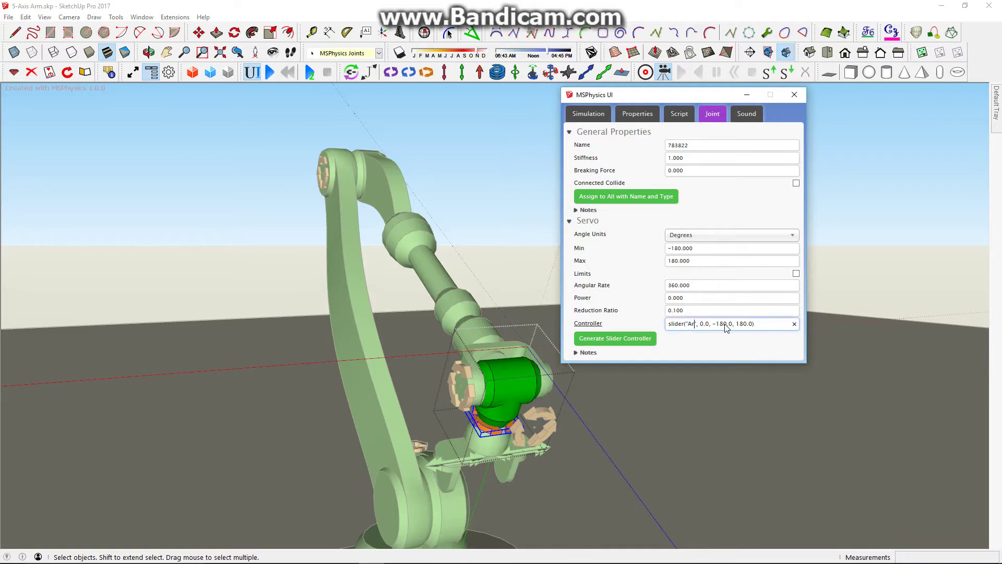
text(-A)
text(ot)
text(ate)
middle_drag(496, 413, 582, 408)
double_click(524, 363)
click(524, 363)
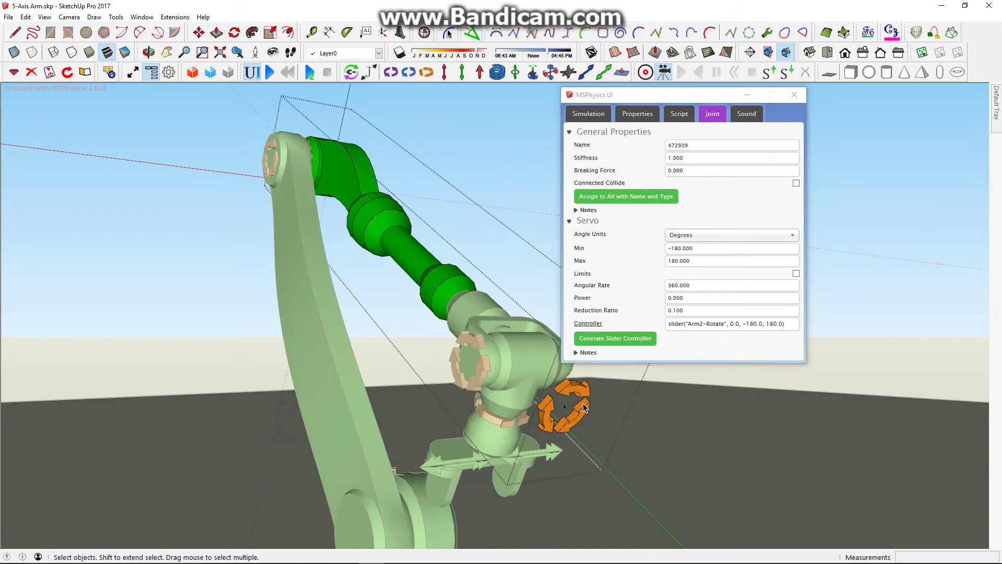
- Open the gripper base group and generate a slider controller named Grip for the piston joint nearer the main arm
click(532, 466)
scroll(531, 466, up, 3)
click(485, 469)
double_click(477, 464)
click(478, 468)
middle_drag(449, 450, 503, 476)
click(608, 357)
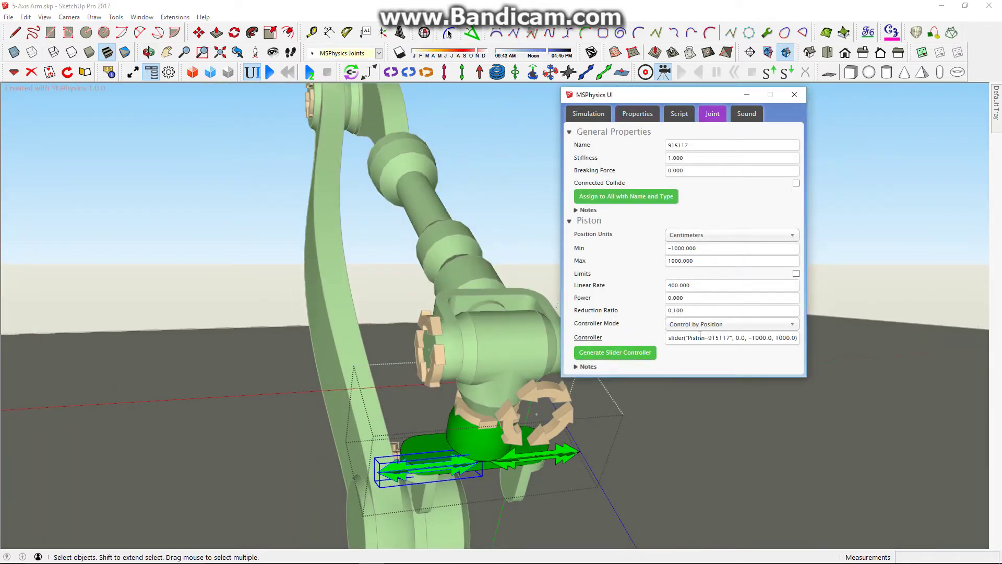
drag(688, 338, 723, 346)
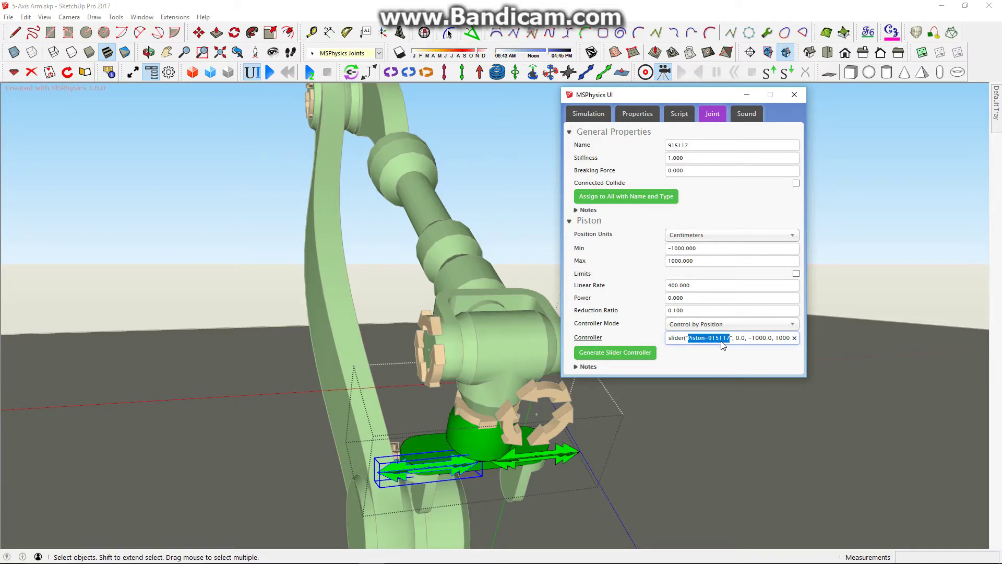
text(Gri[)
key(BackSpace)
text(p)
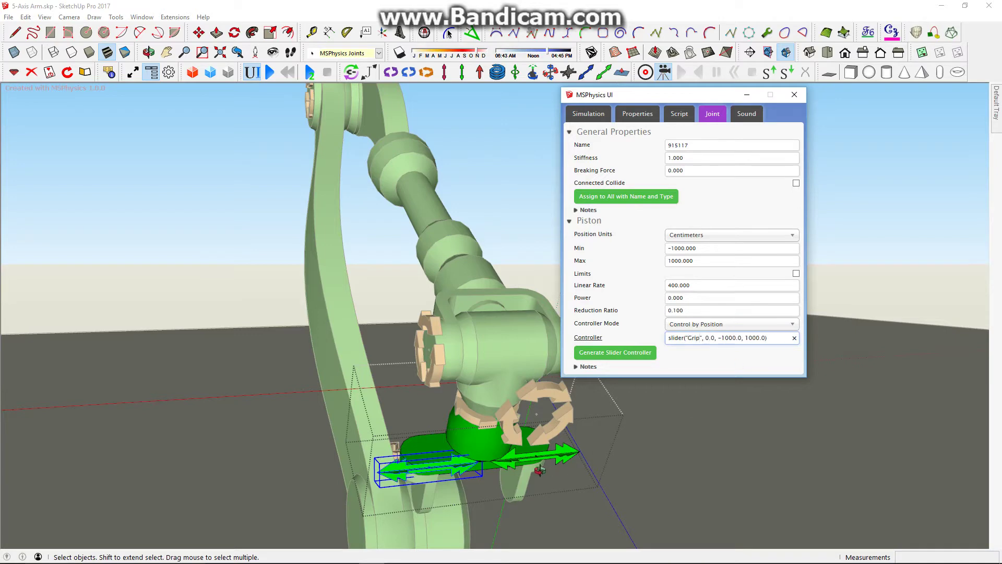
- Measure the travel distance from the gripper finger to the centre of the gripper base with the Line tool
middle_drag(536, 466, 480, 462)
click(494, 460)
click(462, 464)
scroll(480, 462, up, 4)
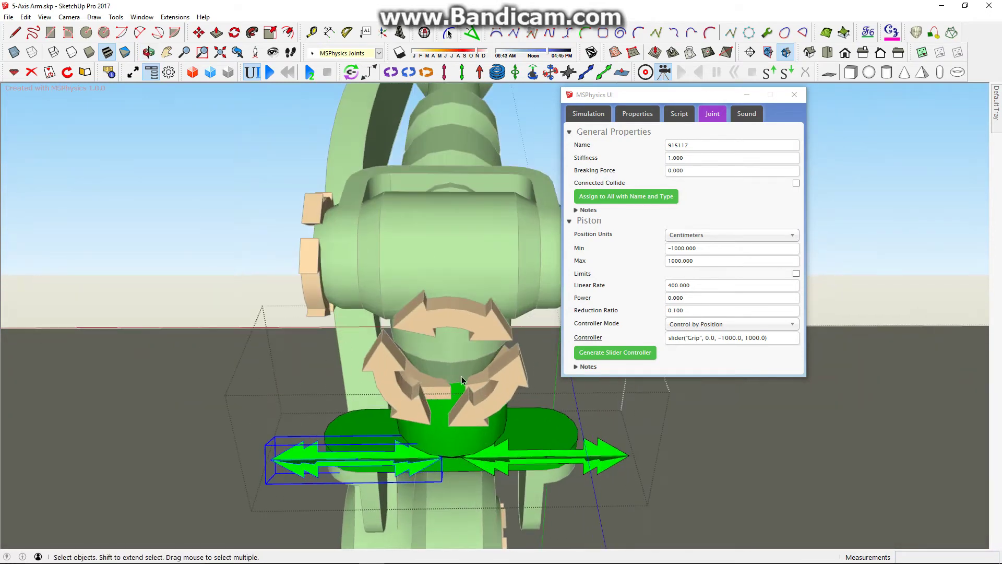
scroll(462, 381, down, 3)
scroll(472, 421, up, 8)
scroll(504, 362, down, 4)
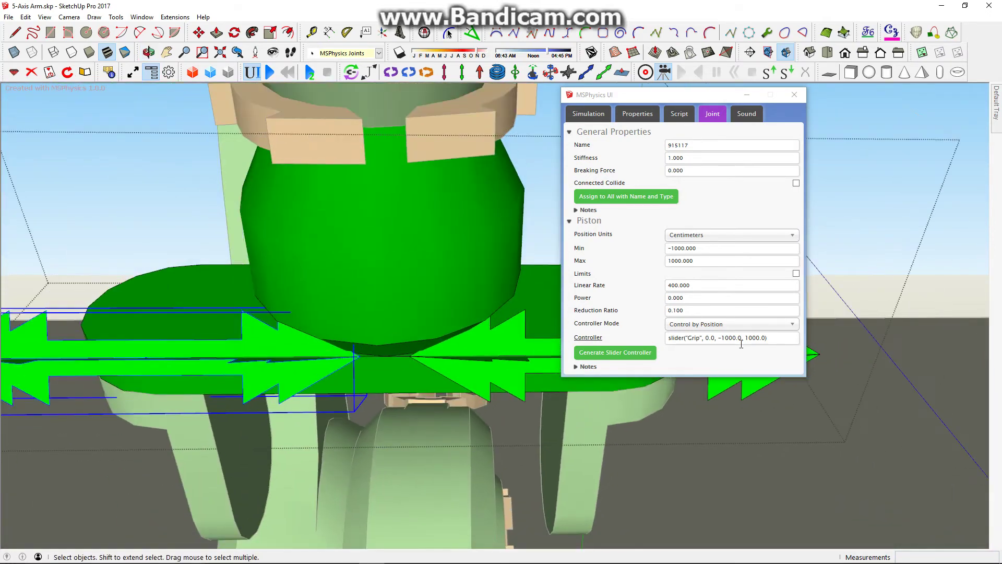
scroll(354, 361, down, 1)
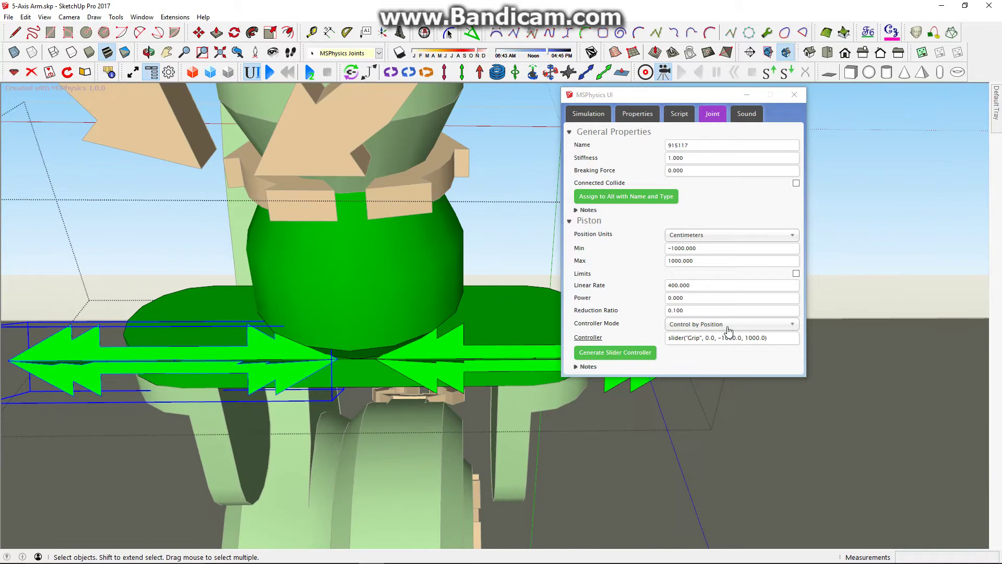
scroll(454, 359, down, 2)
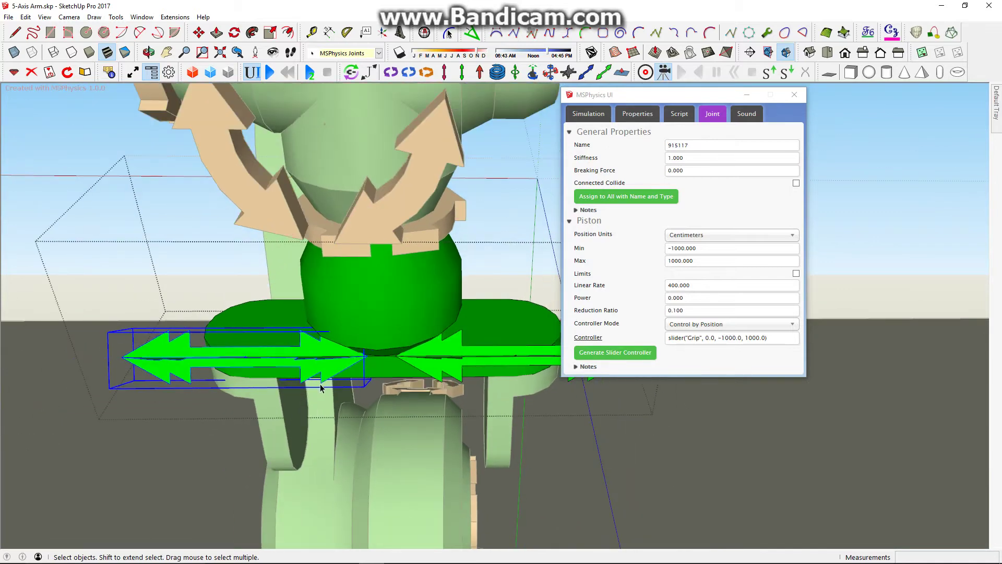
scroll(321, 386, up, 1)
key(l)
click(263, 375)
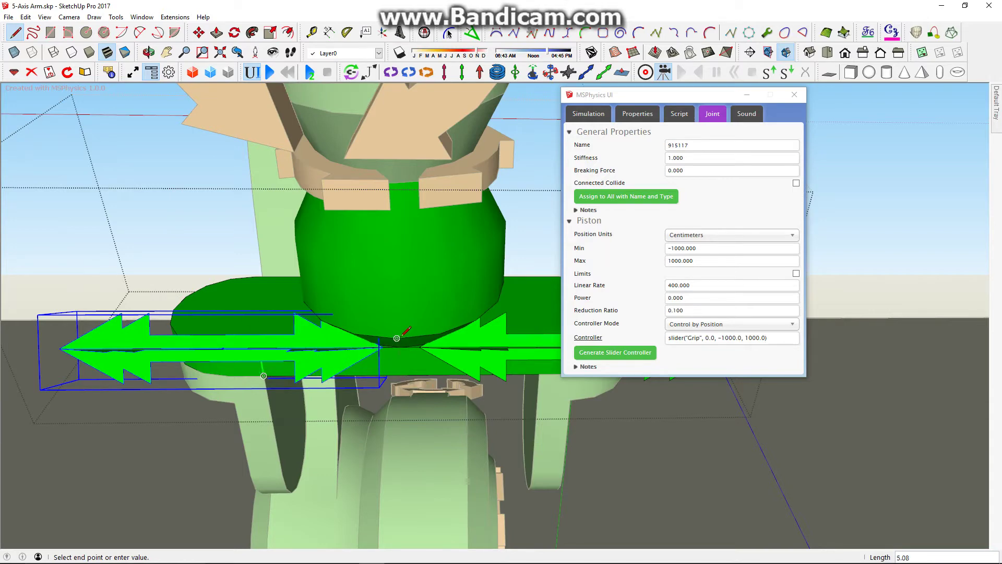
key(space)
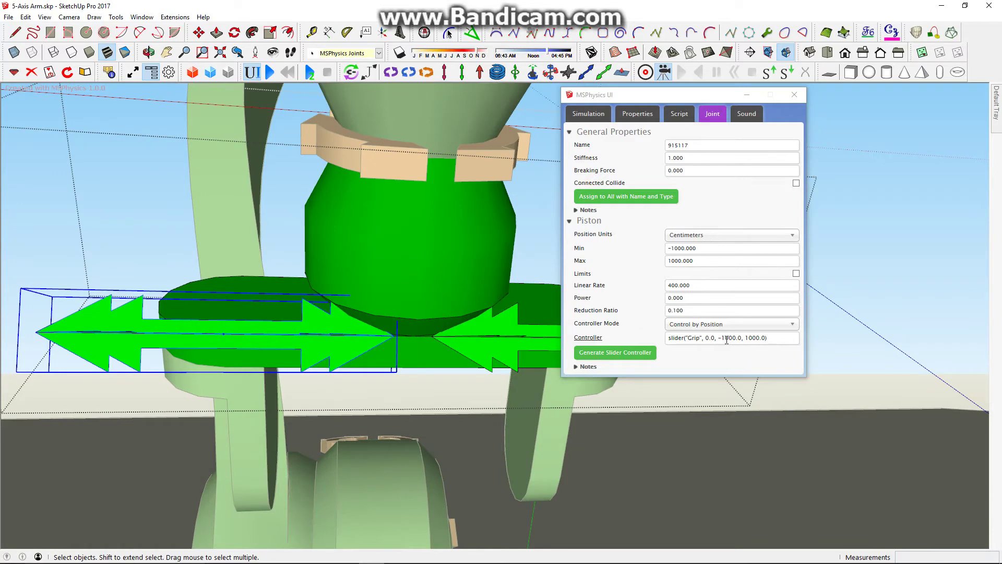
- Edit the range in the Grip slider expression to run from 0 to 10
click(727, 338)
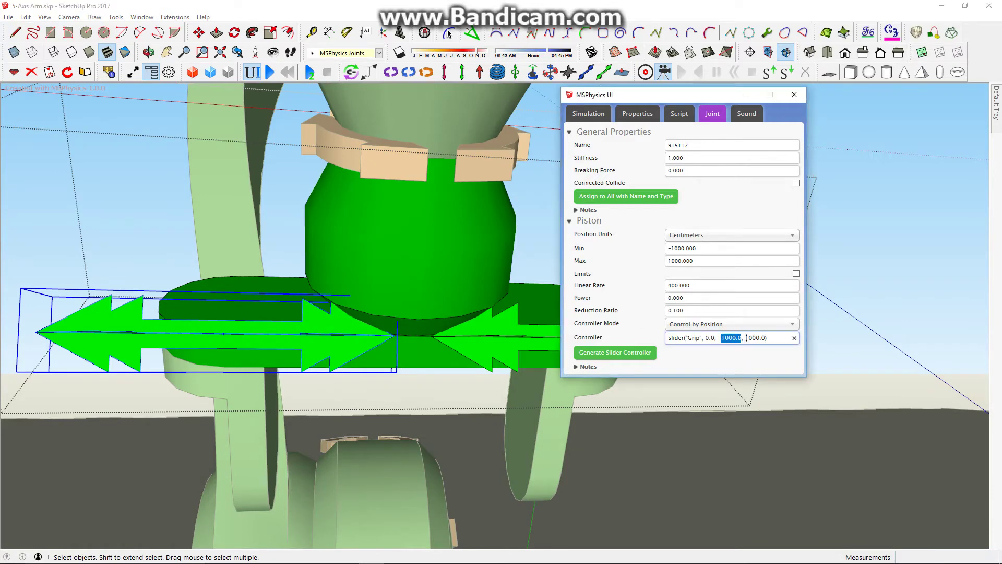
key(BackSpace)
key(BackSpace)
text(0)
click(713, 338)
- Set the piston joint's minimum to 0 and maximum to 10 cm, and regenerate its slider controller
click(710, 250)
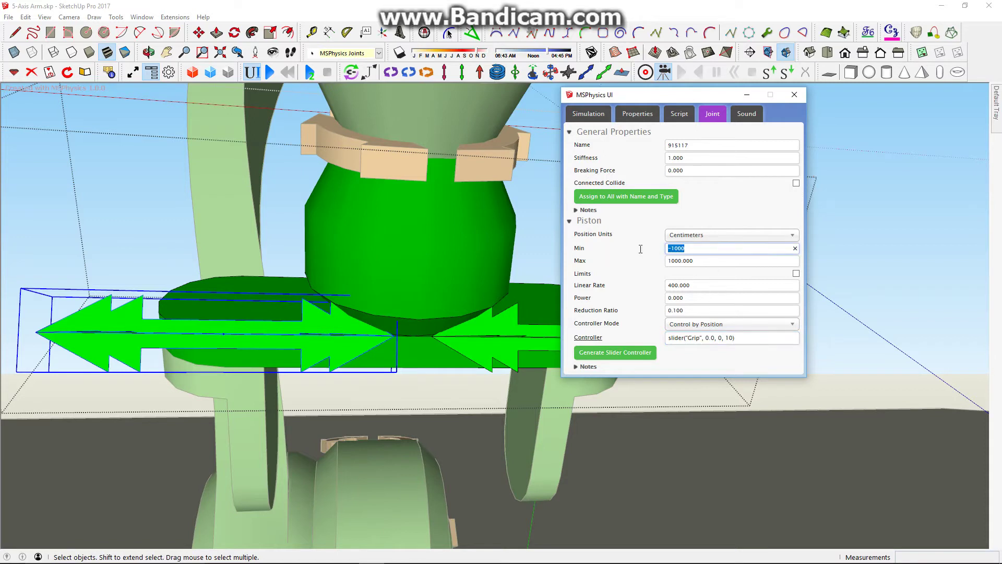
text(0)
key(Tab)
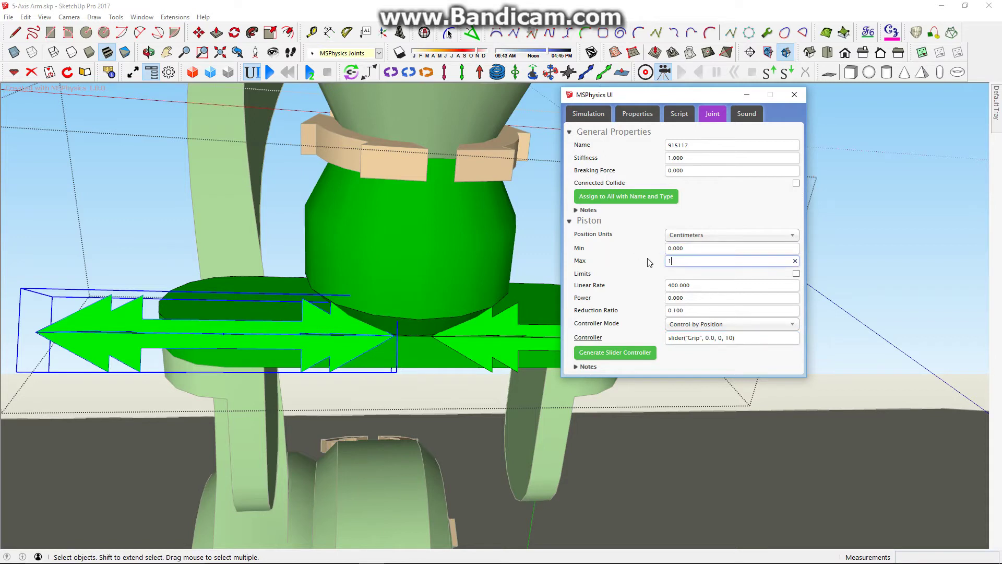
click(637, 358)
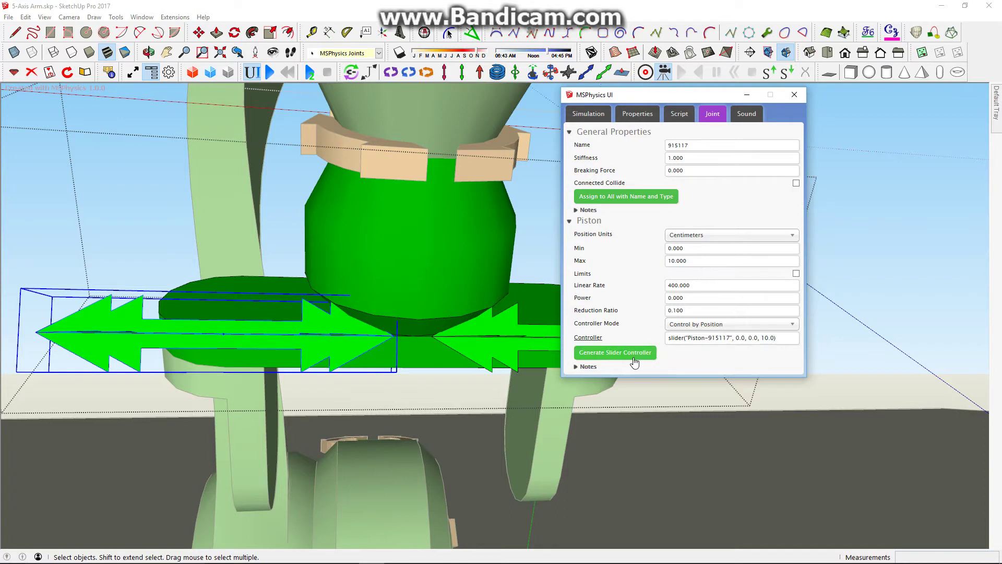
drag(769, 340, 757, 342)
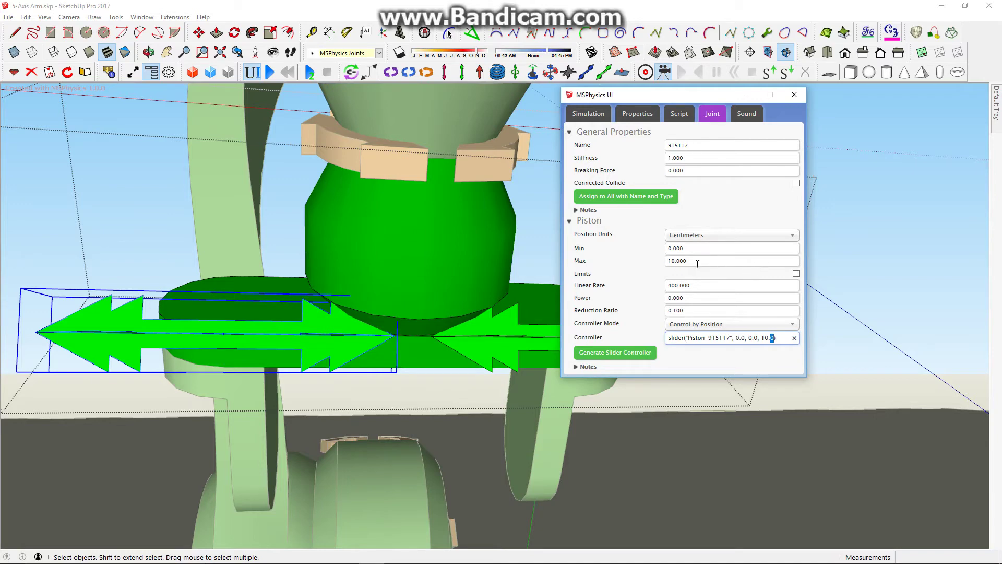
click(699, 248)
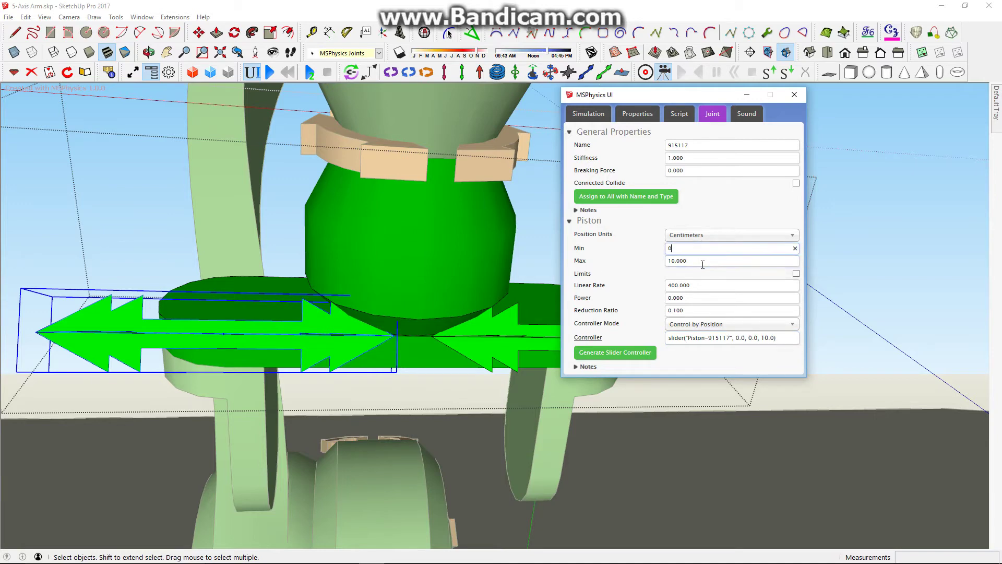
click(702, 263)
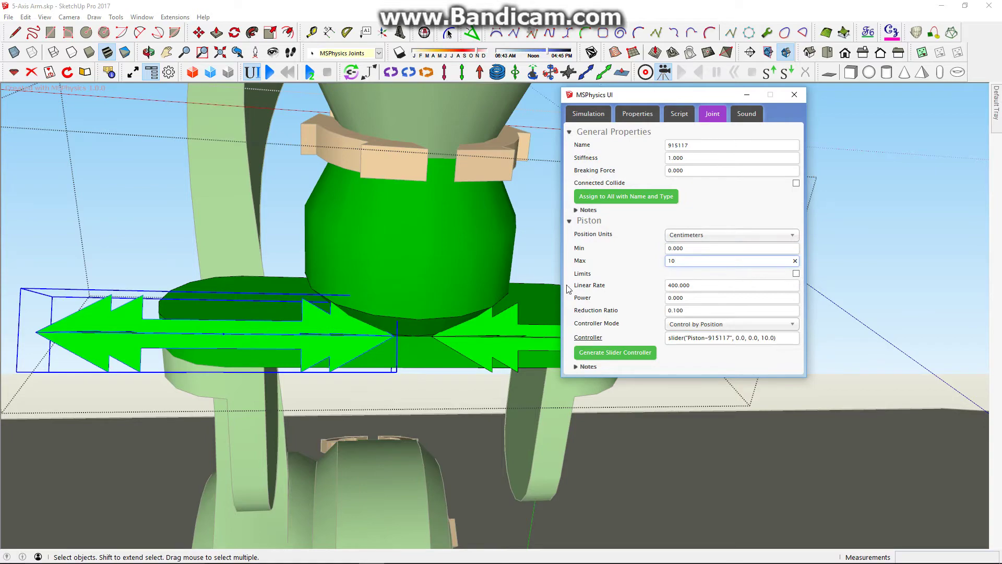
- Rename the piston joint's regenerated slider as Grip
mouse_move(339, 342)
middle_down()
mouse_move(356, 324)
mouse_move(327, 348)
middle_up()
scroll(405, 307, up, 4)
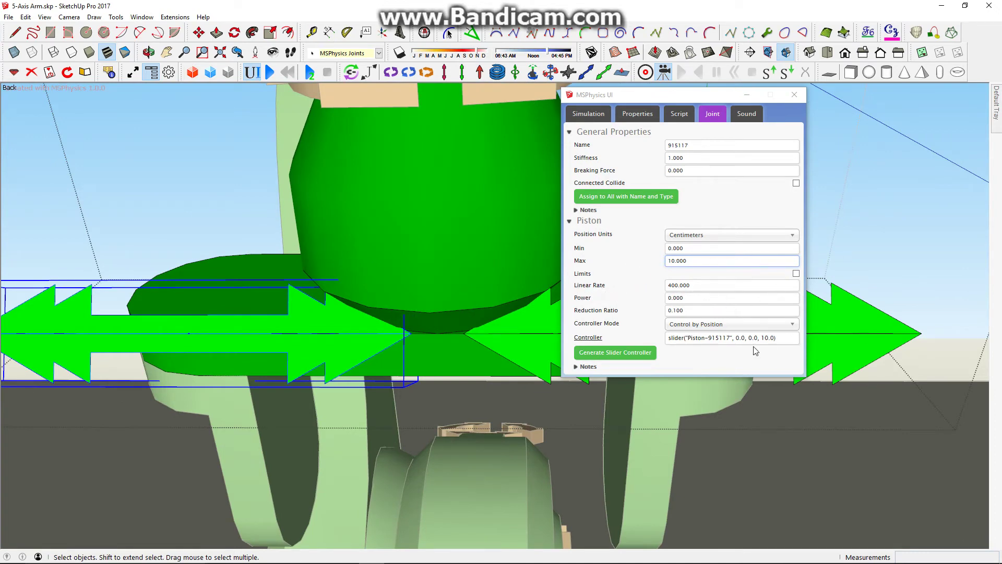
drag(688, 338, 726, 338)
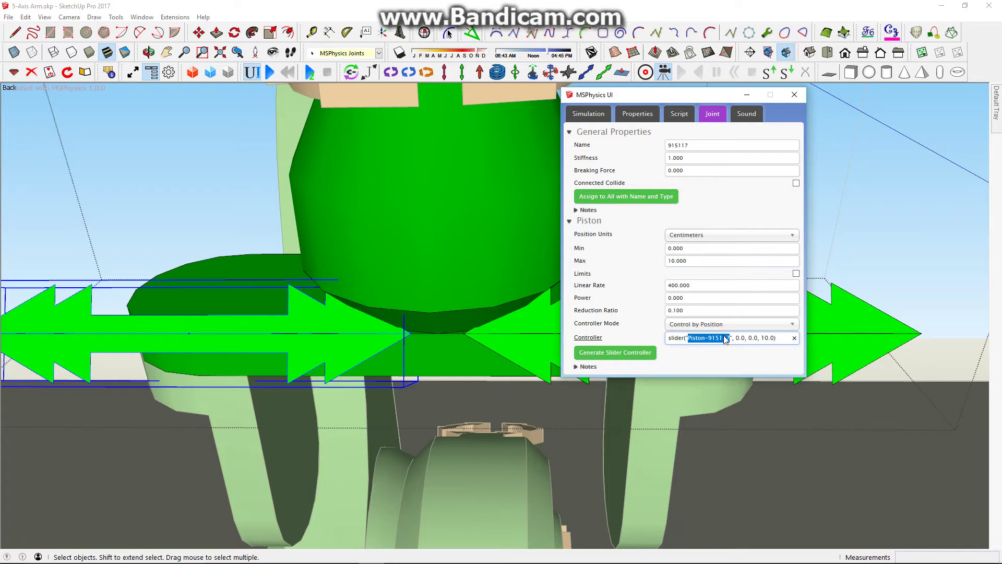
text(Gr)
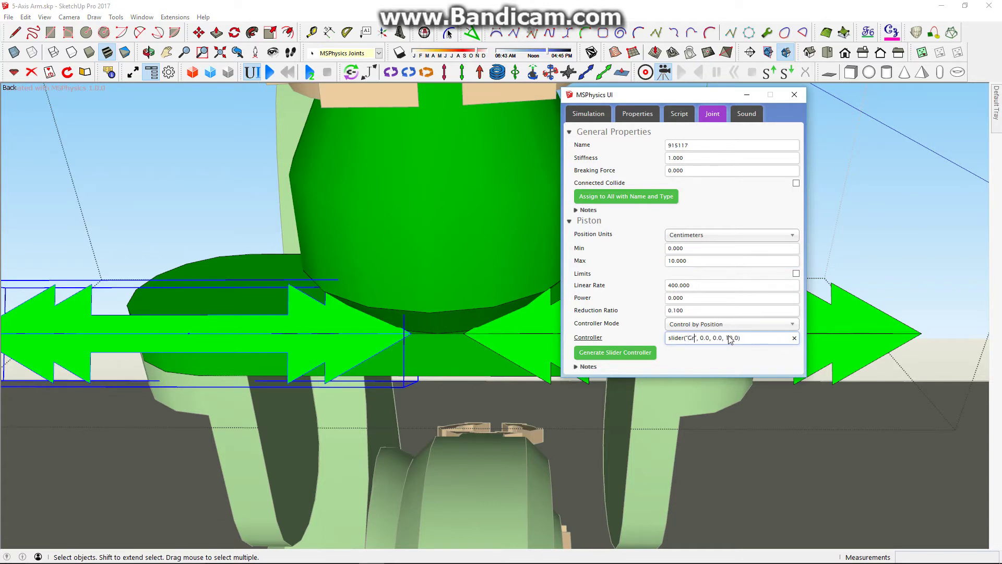
text(ip)
- Copy the controller expression slider("Grip", 0.0, 0.0, 10.0) to the opposite gripper piston joint
key(ctrl+a)
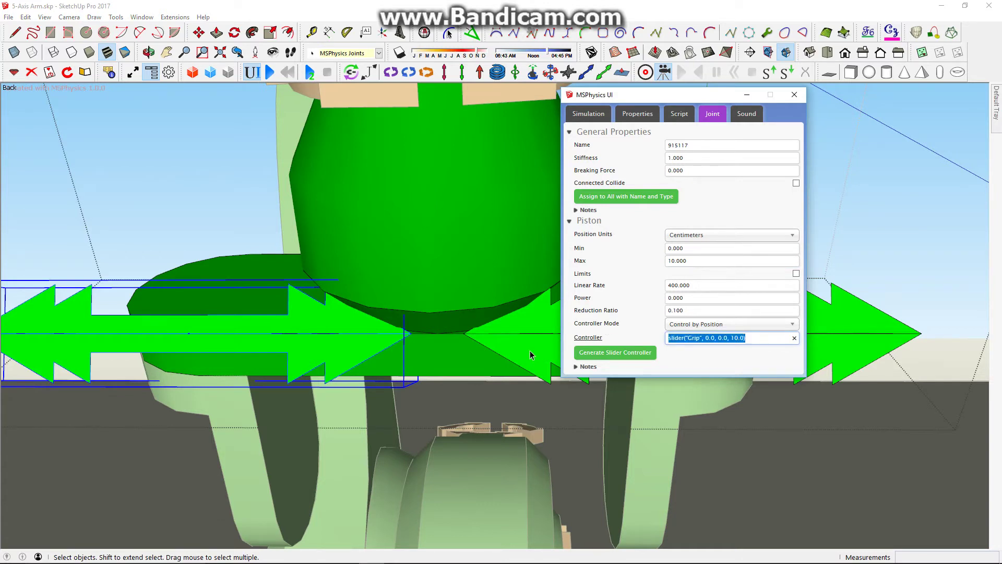
click(531, 350)
scroll(526, 314, down, 2)
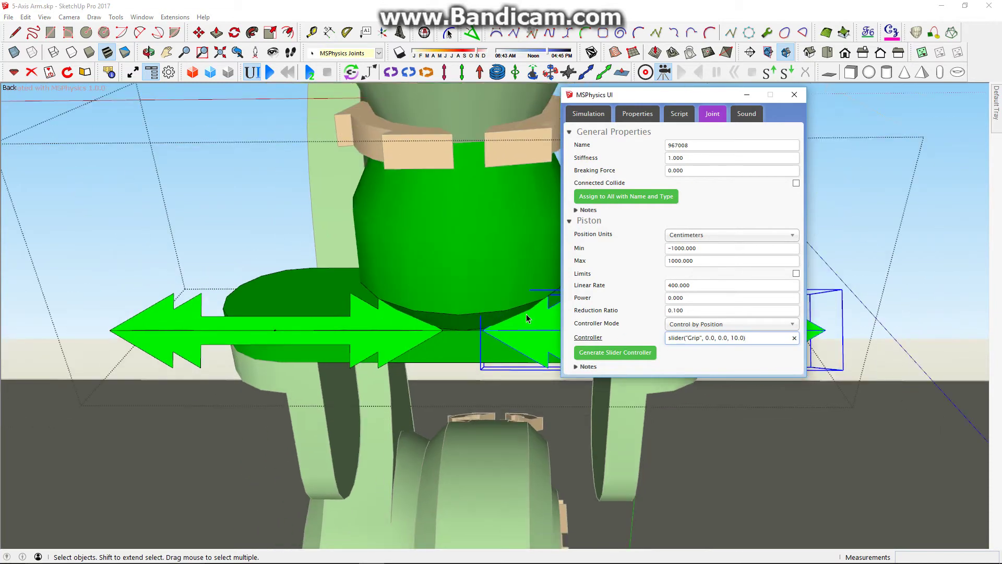
scroll(526, 314, down, 6)
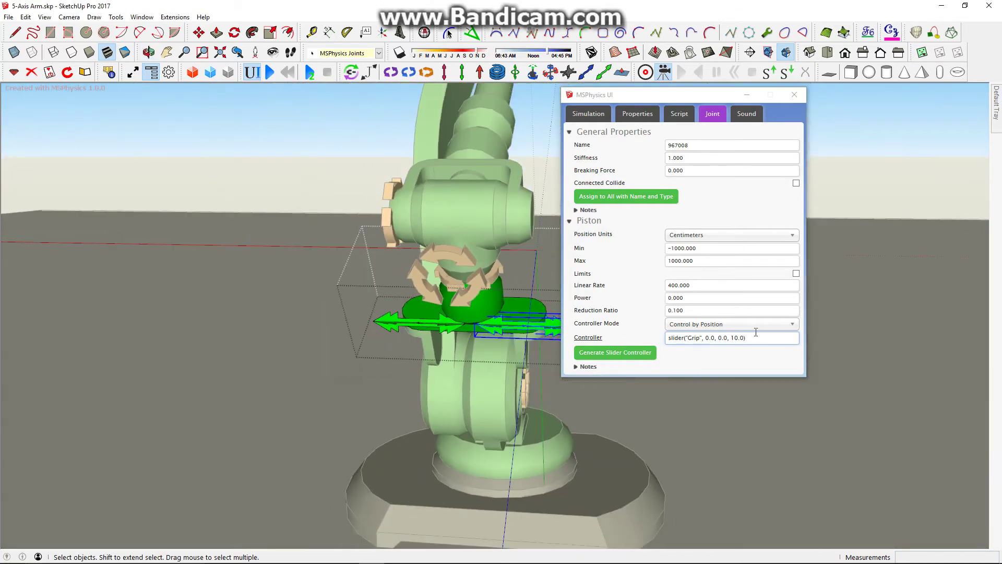
middle_drag(514, 320, 517, 313)
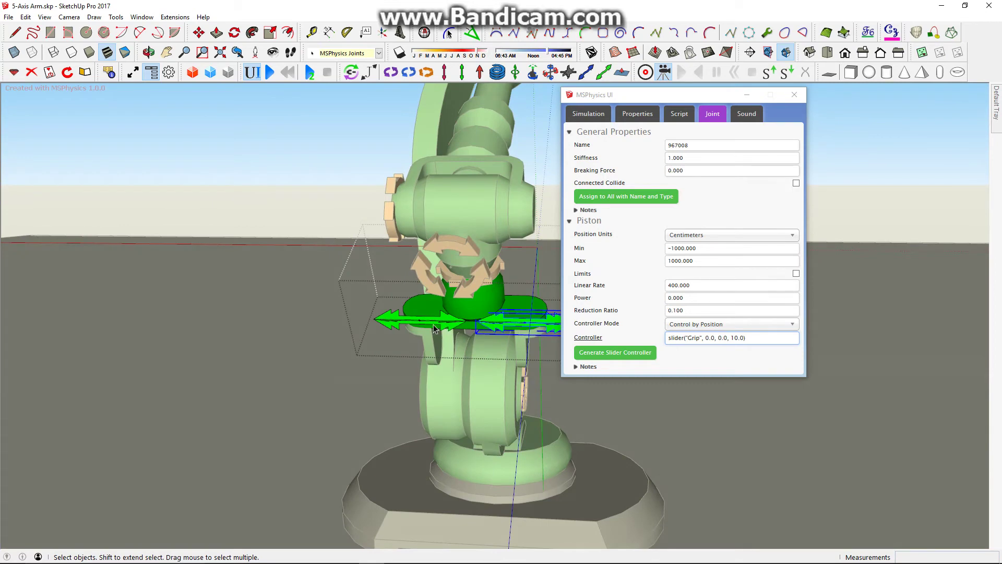
- Look inside the first gripper piston joint, and exit all open groups back to the whole model
double_click(449, 328)
middle_drag(448, 329, 585, 359)
scroll(580, 358, up, 5)
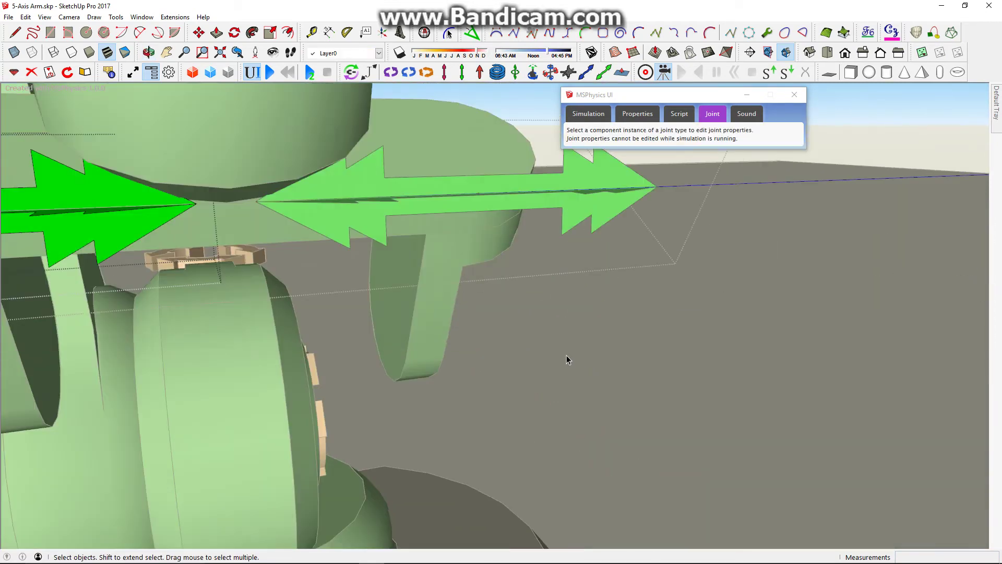
scroll(362, 320, down, 4)
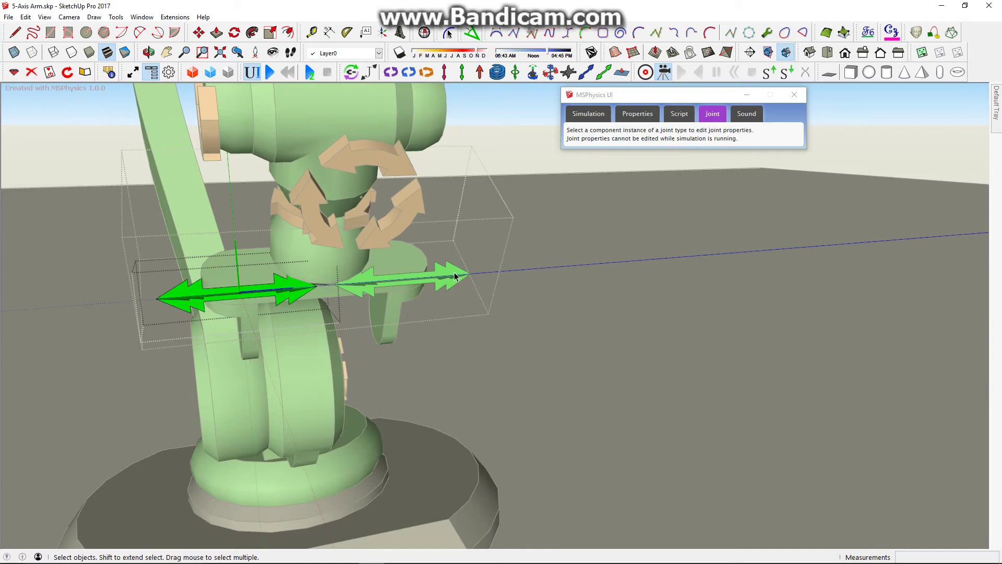
middle_drag(455, 275, 291, 285)
click(674, 308)
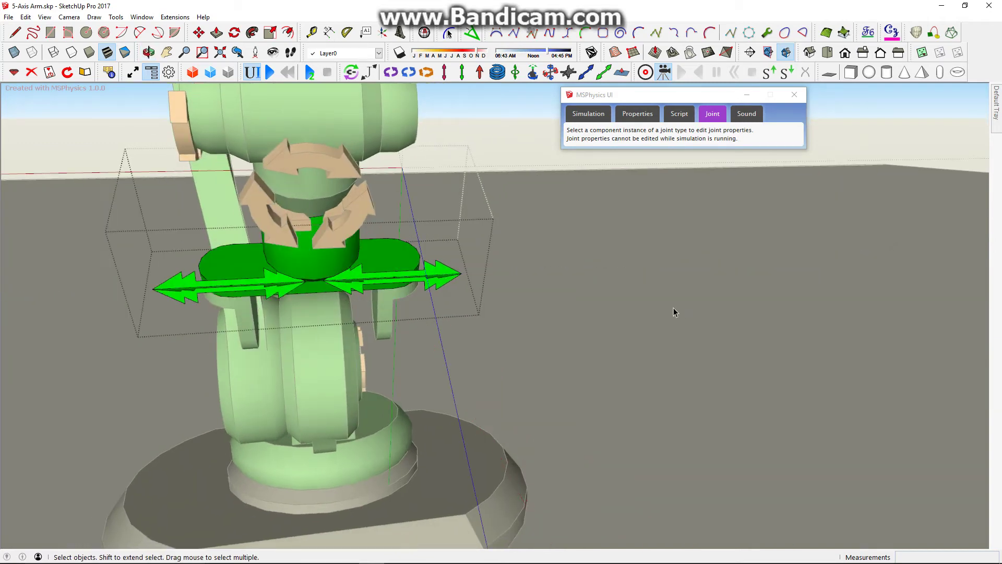
scroll(530, 255, down, 2)
middle_drag(673, 308, 496, 246)
click(525, 177)
scroll(501, 274, down, 5)
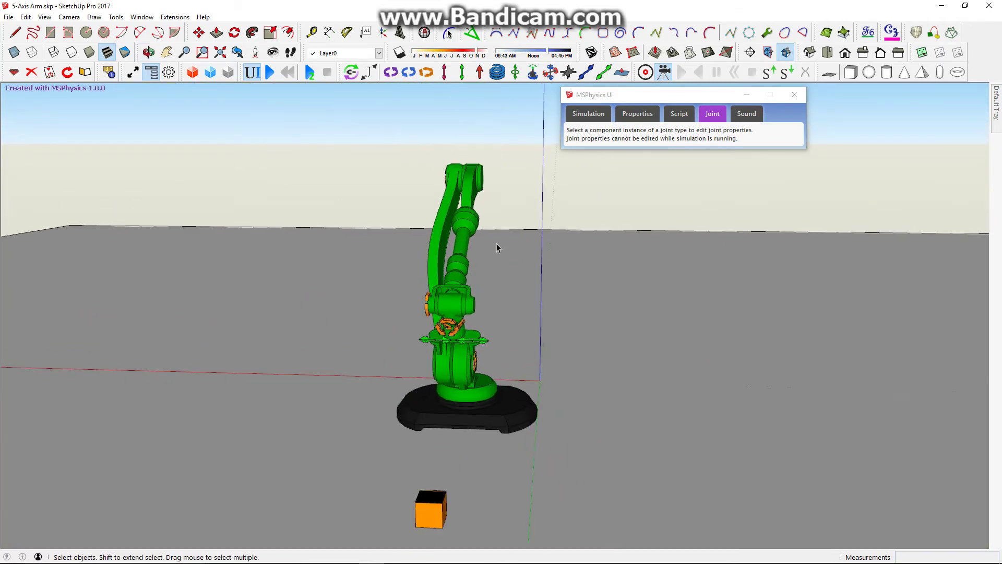
- Run the simulation, try the Grip, Arm1, Base, Arm2, Arm2-Rotate, Arm3 and Arm3-Rotate sliders, and reset the model
click(271, 73)
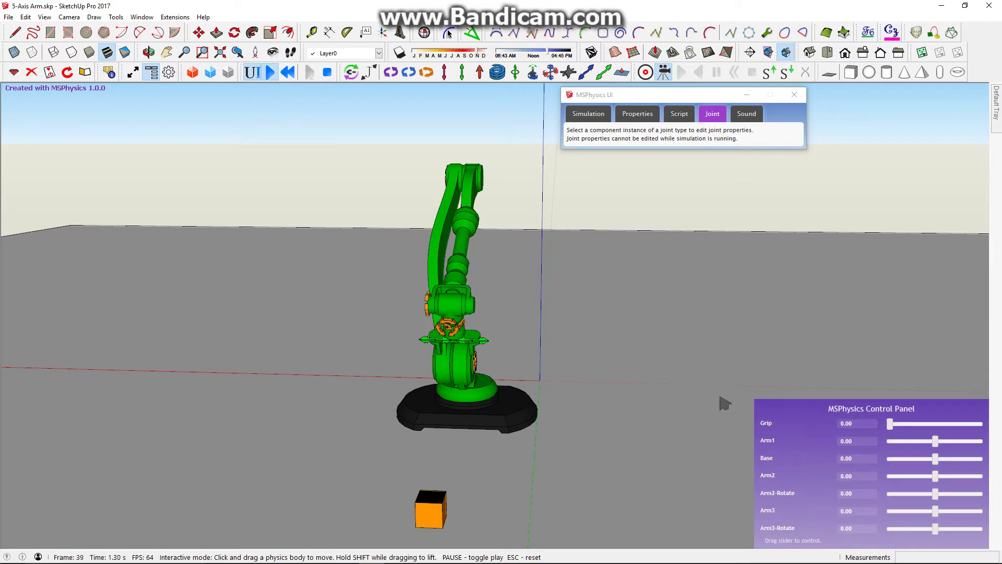
middle_drag(662, 391, 751, 363)
scroll(561, 412, up, 2)
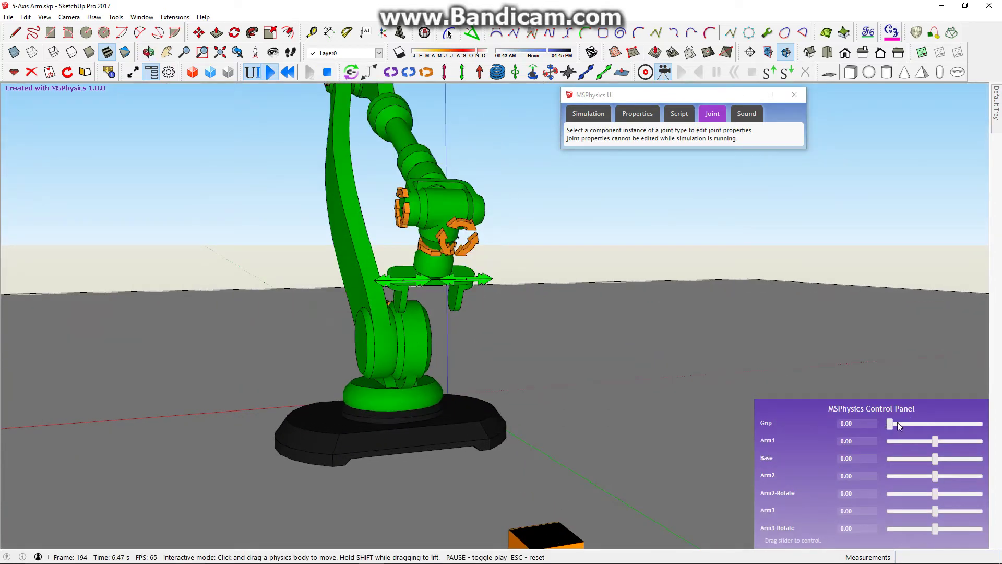
drag(897, 422, 860, 468)
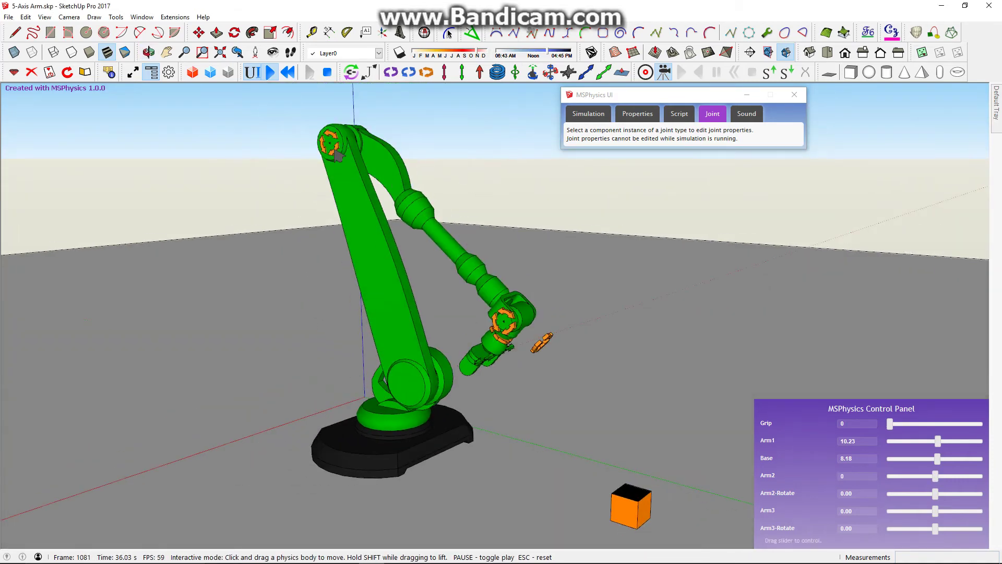
drag(938, 443, 951, 475)
drag(938, 493, 951, 509)
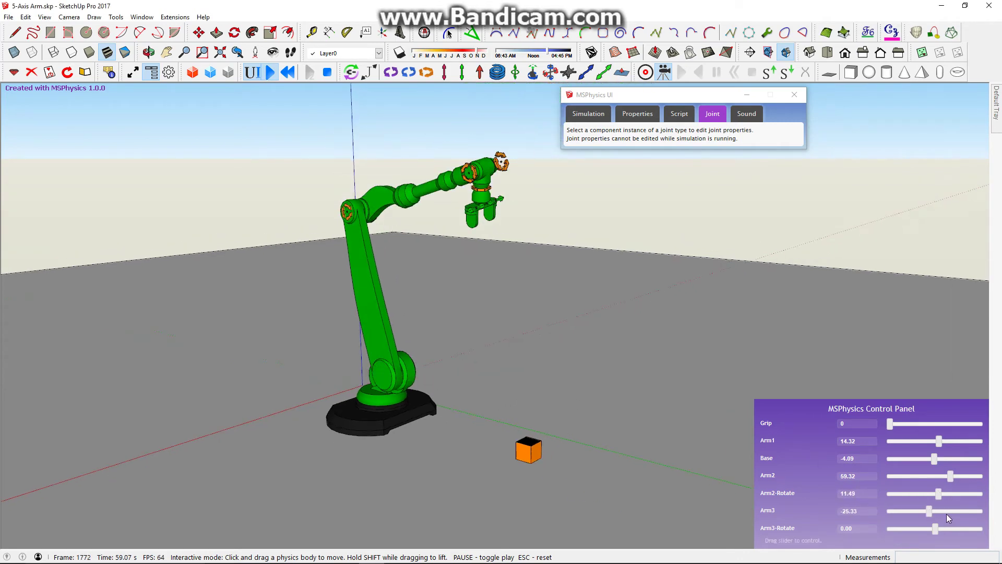
mouse_move(947, 516)
mouse_down()
mouse_move(935, 509)
mouse_move(945, 528)
mouse_up()
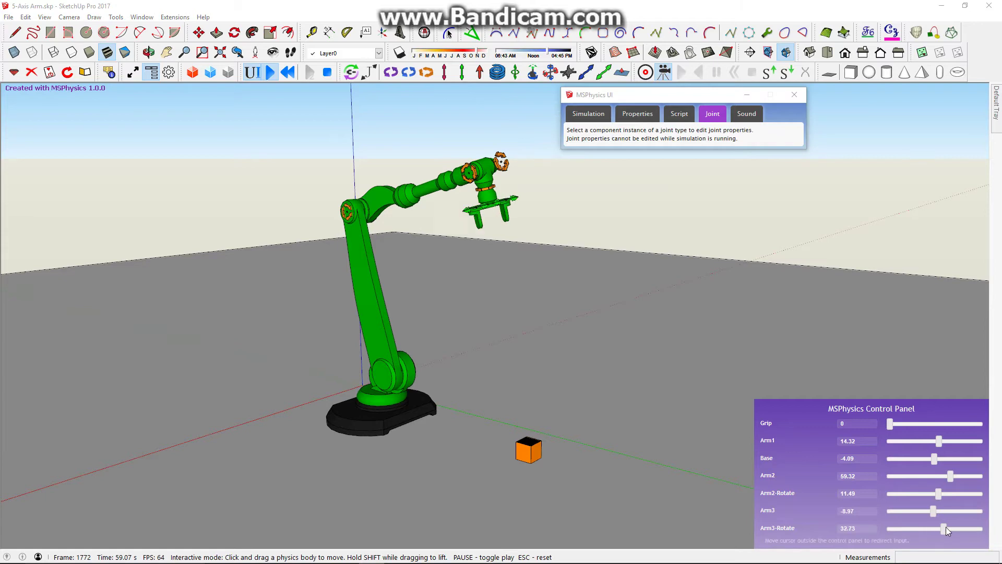
click(327, 72)
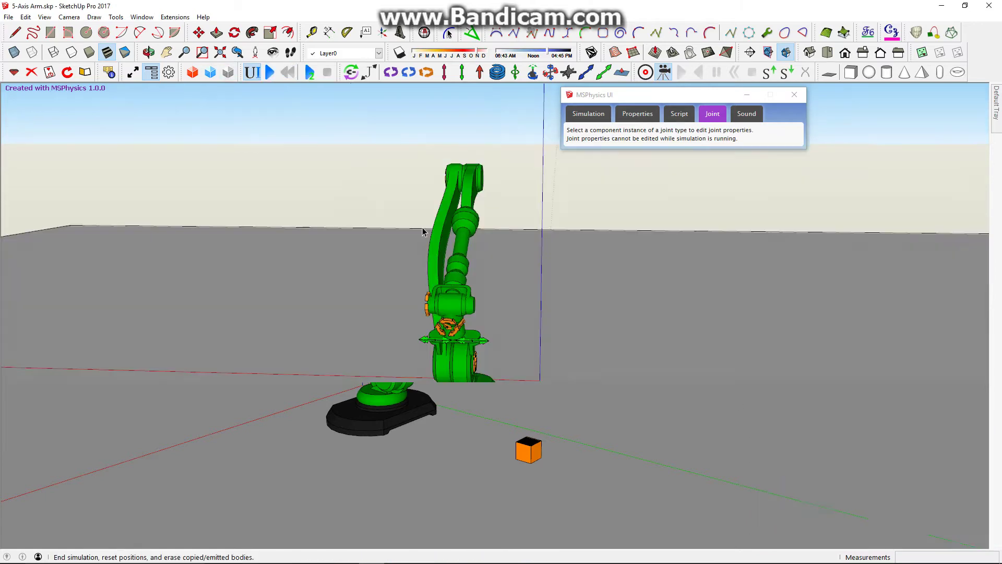
- Preview the second arm segment's rotation about its servo joint with Rotate to judge its angular range, and leave the command without rotating it
middle_drag(423, 232, 564, 208)
scroll(489, 235, up, 4)
double_click(488, 233)
click(488, 233)
scroll(441, 279, down, 4)
scroll(503, 261, up, 3)
click(424, 273)
scroll(420, 268, up, 2)
click(388, 274)
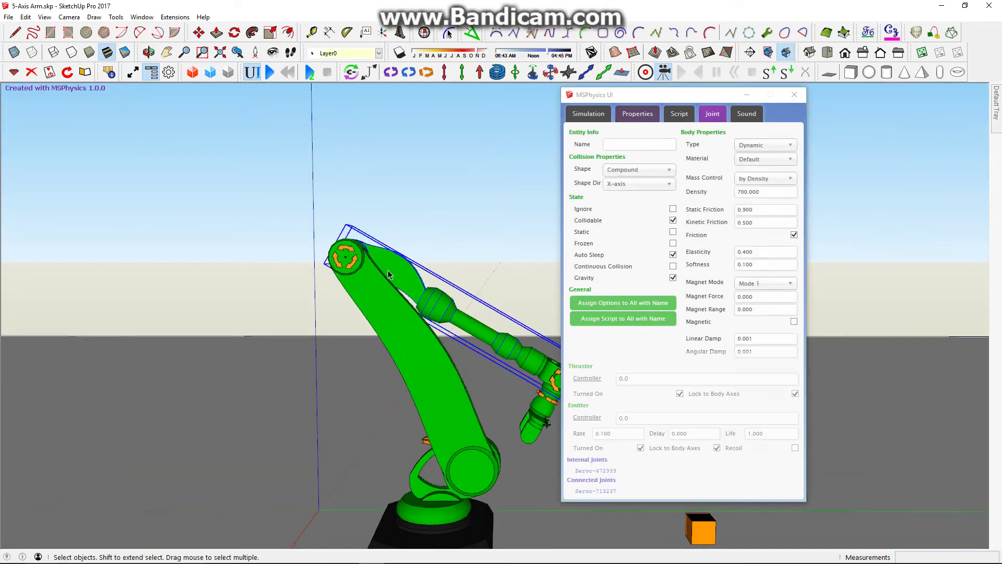
scroll(388, 274, up, 1)
key(q)
click(328, 252)
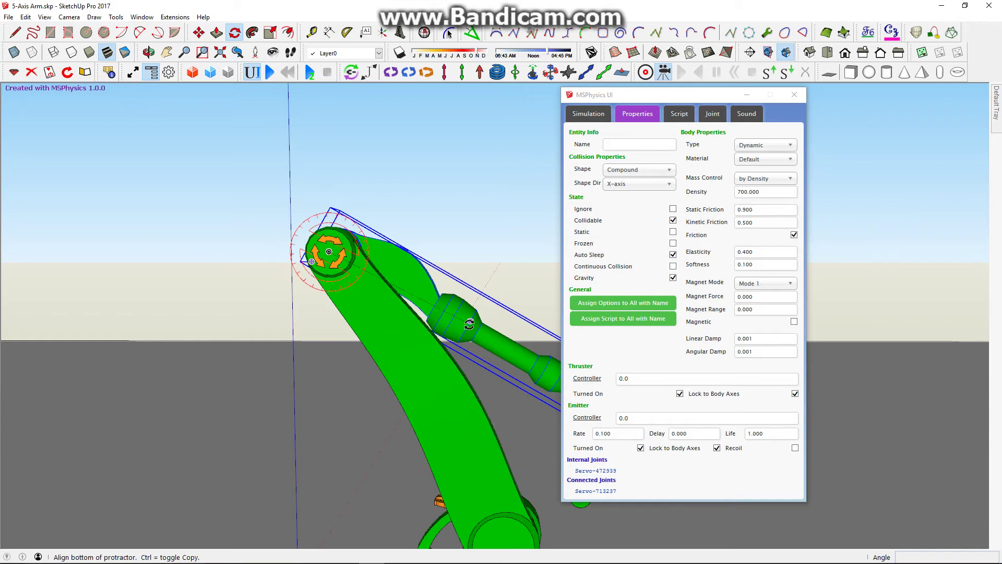
click(469, 324)
scroll(469, 324, down, 3)
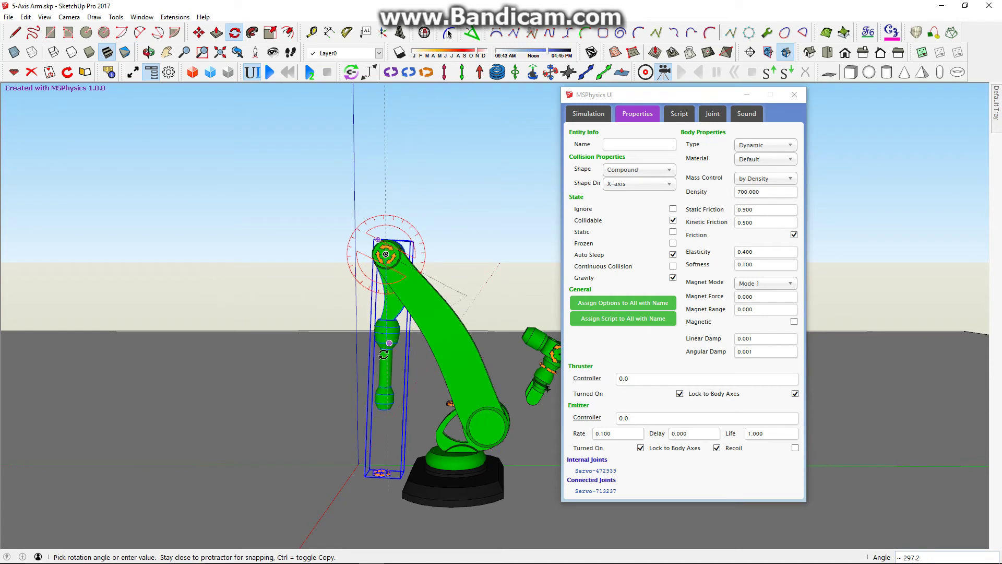
key(space)
- Set the Arm2 servo joint's minimum to -30 and maximum to 300, and its controller to slider("Arm2", 0.0, -30, 300.0)
click(389, 263)
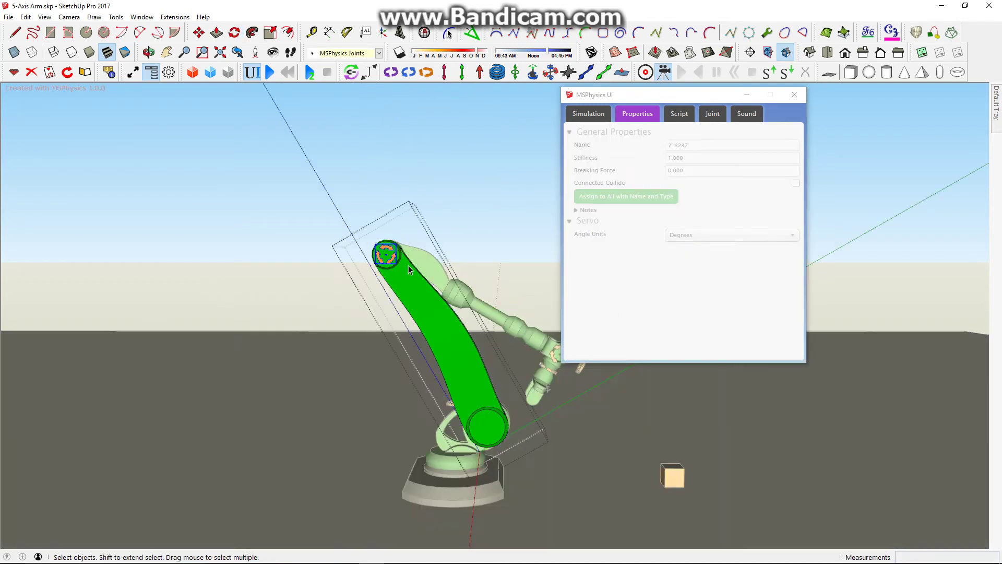
click(582, 241)
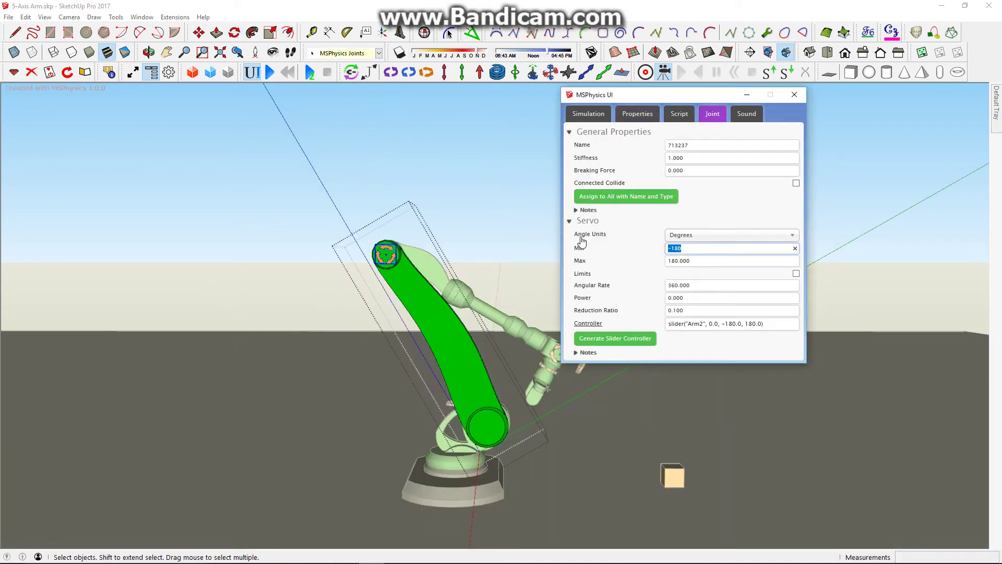
text(300)
key(Tab)
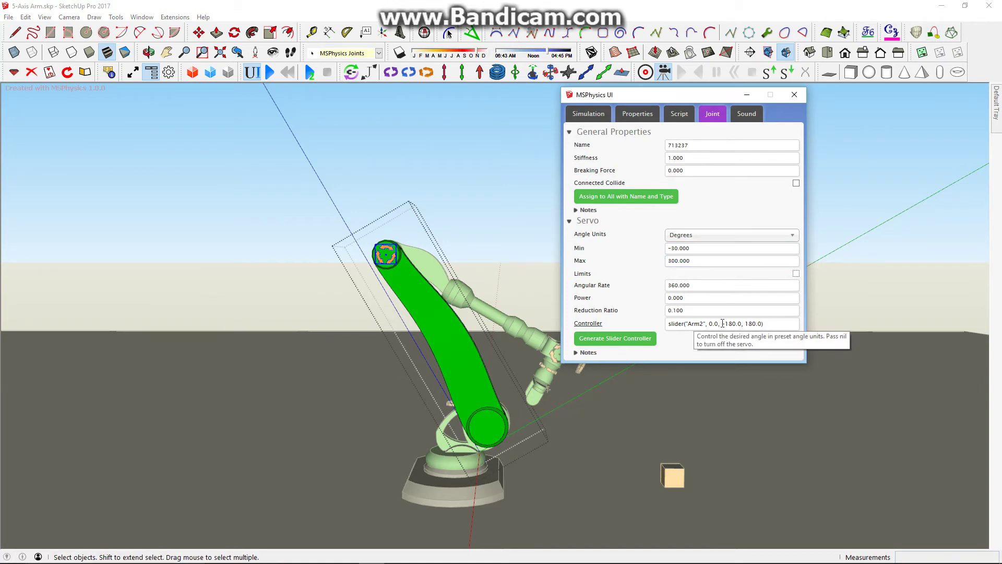
click(727, 324)
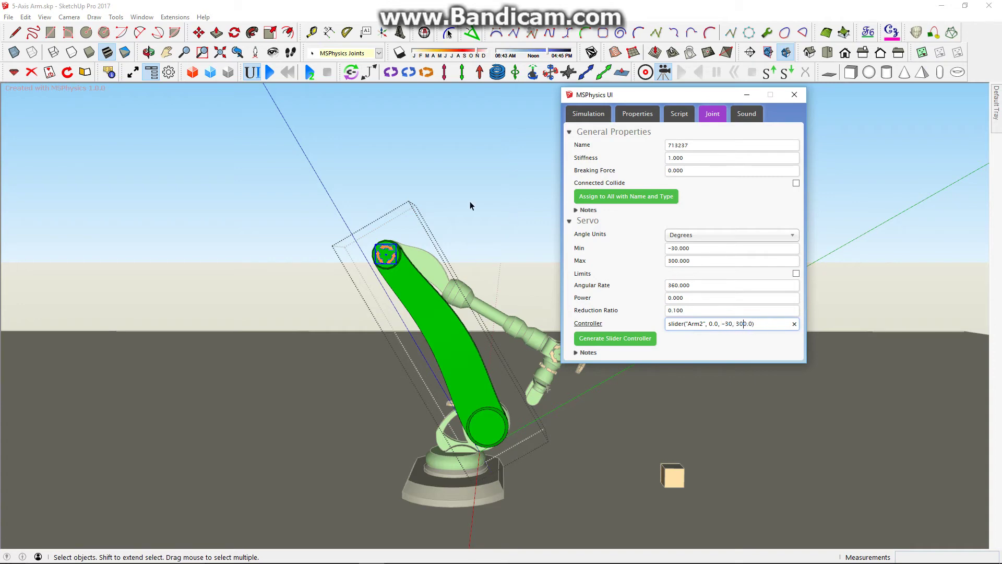
click(466, 166)
- Run the simulation, test the low end of the Arm2 slider's range, and reset the model
middle_drag(470, 185, 580, 329)
scroll(580, 329, up, 8)
scroll(548, 319, down, 6)
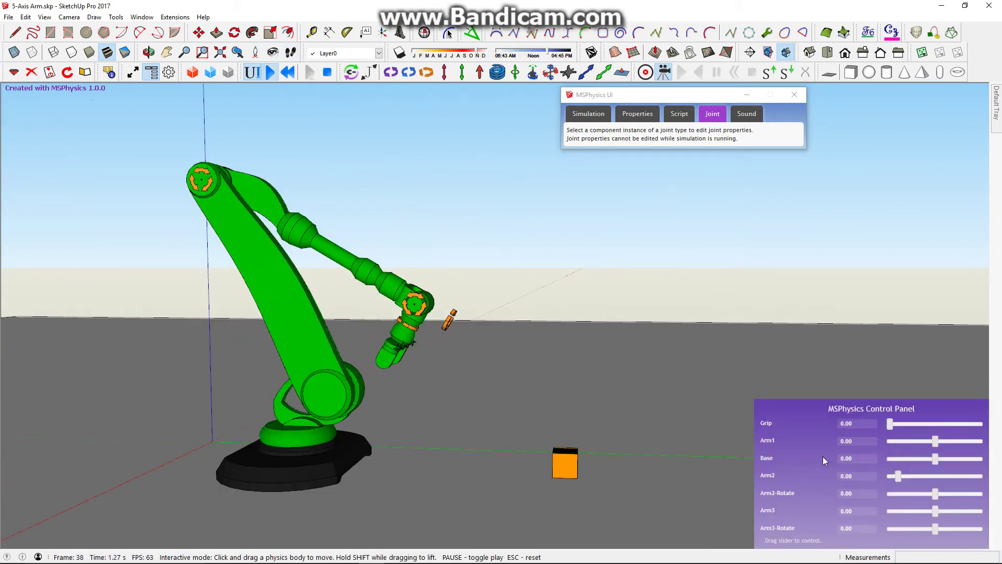
mouse_move(901, 477)
mouse_down()
mouse_move(934, 475)
mouse_move(897, 474)
mouse_up()
key(Escape)
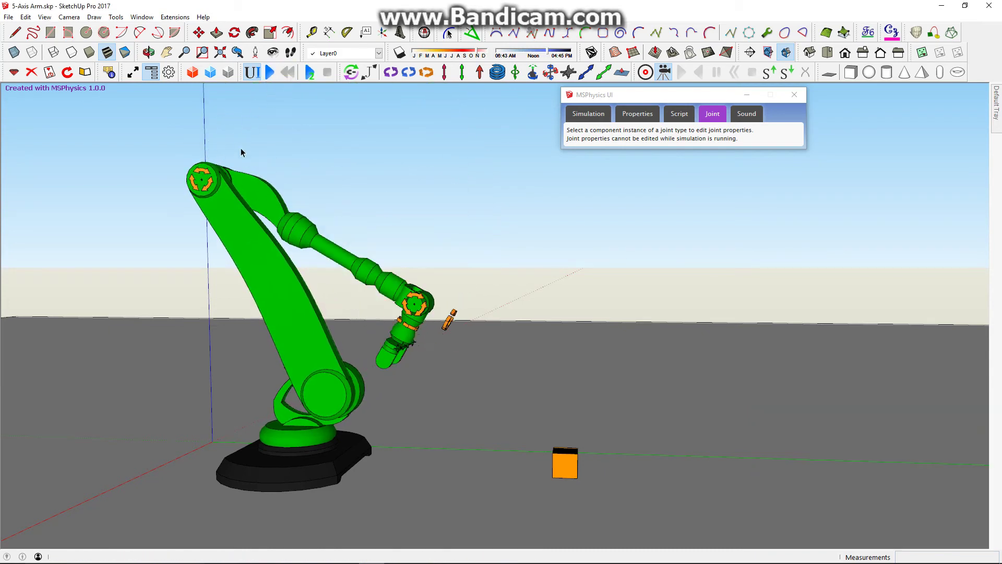
- Change the lower limit in the Arm2 servo's slider controller to -10, and exit the group
double_click(208, 190)
click(208, 191)
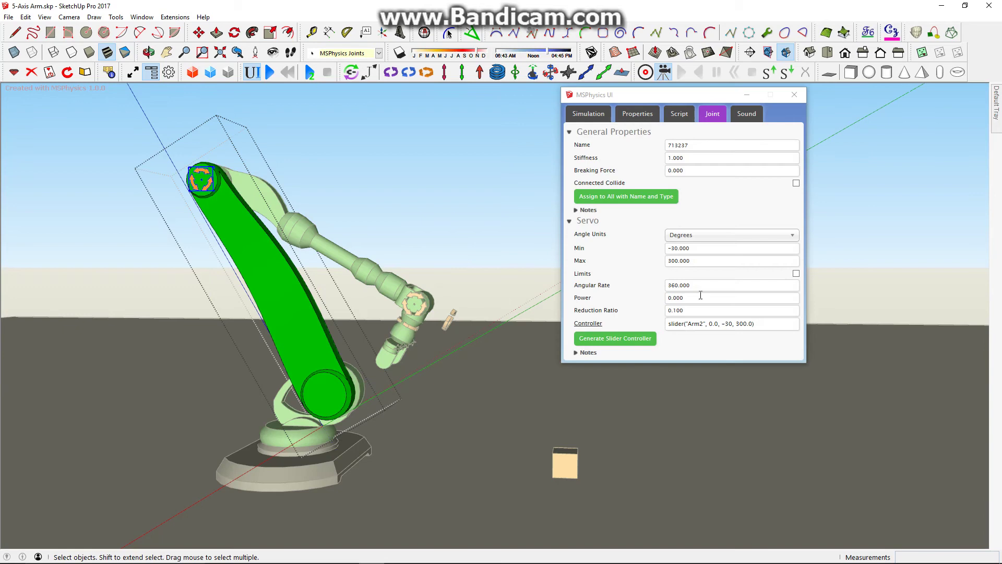
click(731, 324)
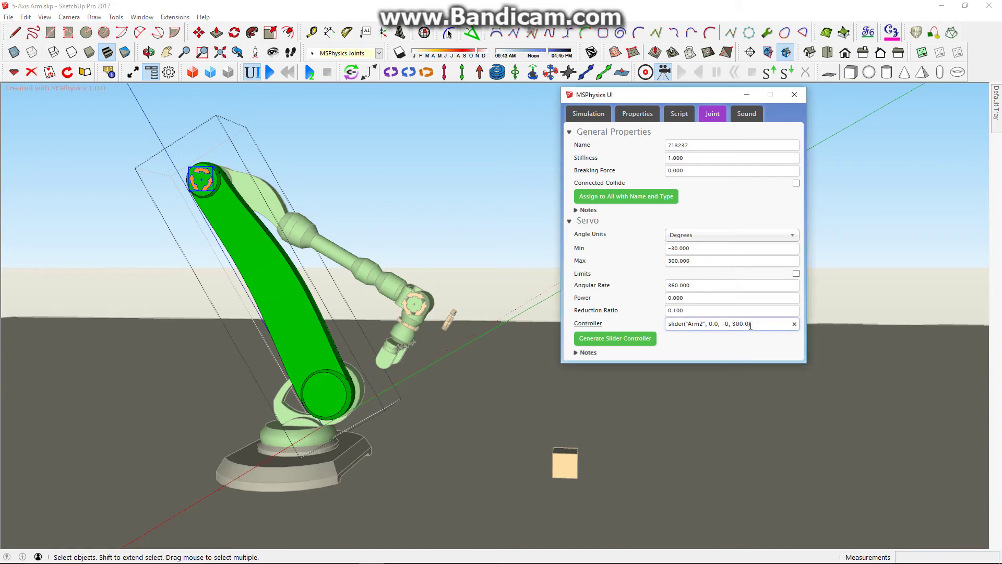
click(458, 196)
- Run the simulation, raise the second arm segment to about 98 degrees with the Arm2 slider, and reset the model
scroll(449, 180, down, 2)
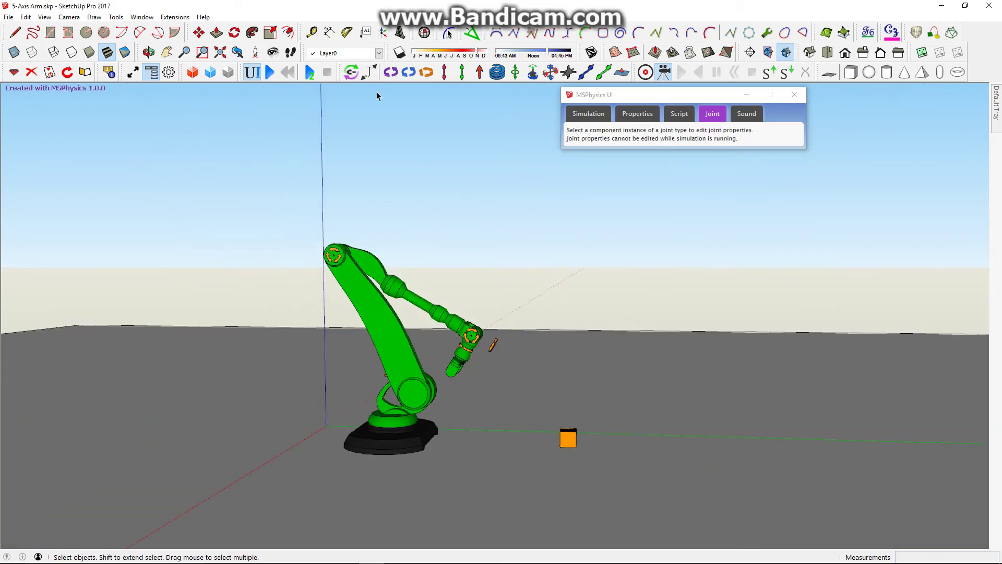
click(271, 73)
mouse_move(904, 479)
mouse_down()
mouse_move(885, 474)
mouse_move(992, 485)
mouse_move(916, 463)
mouse_up()
scroll(266, 149, up, 2)
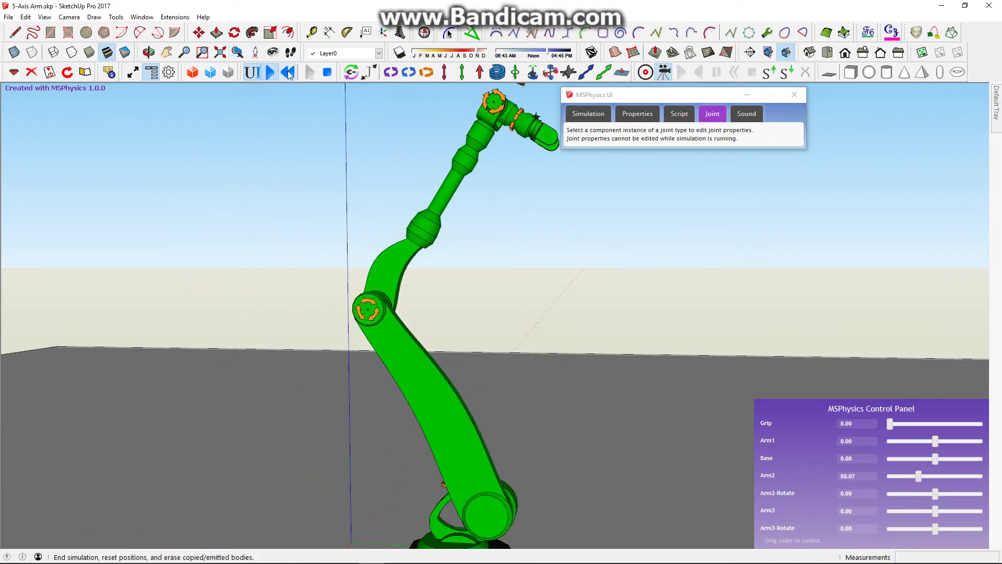
click(287, 72)
- Set the Arm2 servo joint's angular rate to 100 and its reduction ratio to 0.2
middle_drag(363, 382, 371, 410)
scroll(379, 303, up, 2)
double_click(363, 297)
middle_drag(360, 300, 340, 346)
scroll(368, 293, up, 2)
click(369, 296)
click(684, 285)
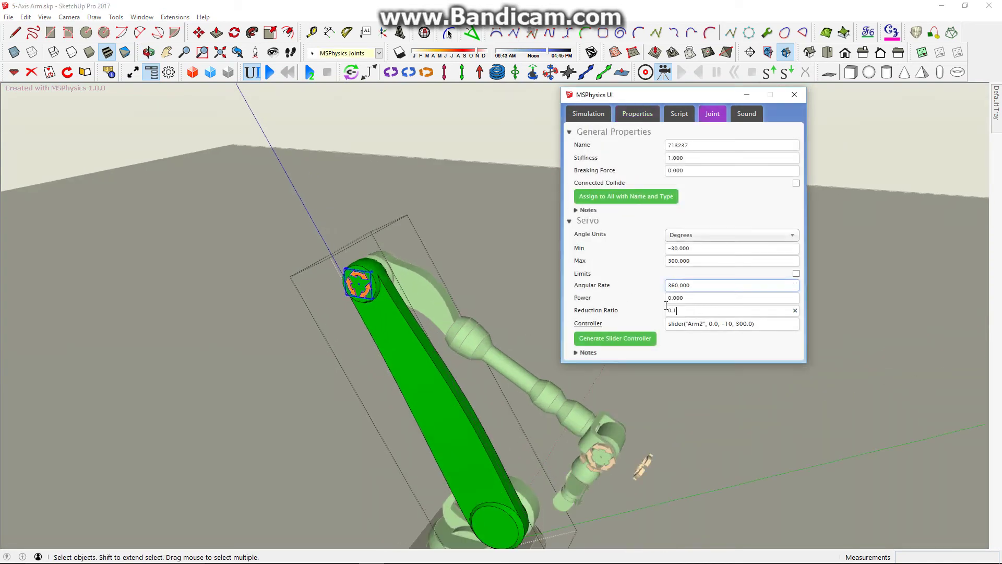
drag(666, 305, 529, 288)
text(0)
text(100)
key(Tab)
scroll(456, 279, down, 3)
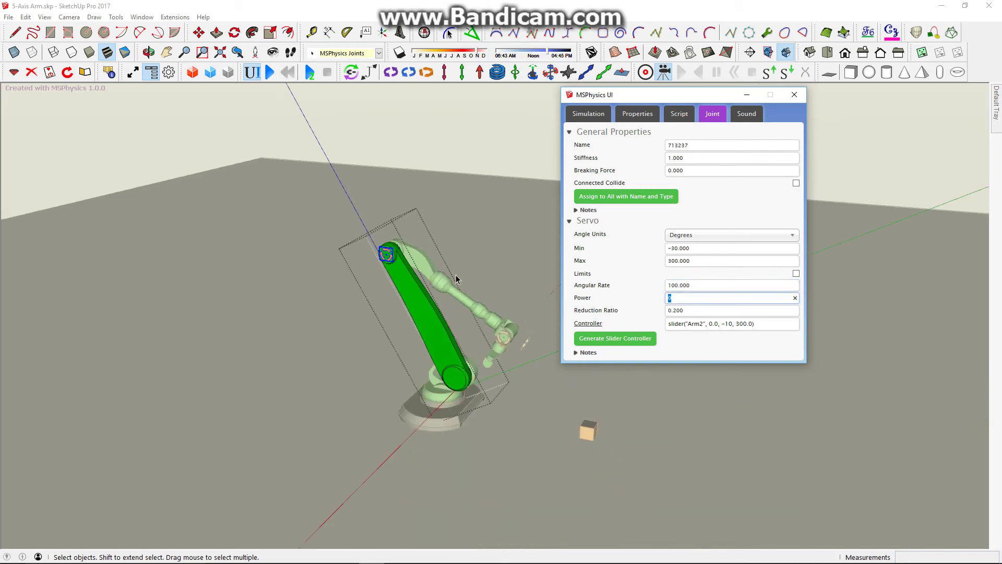
- Run the simulation, move the Arm2 slider to about 30 and 155 degrees to check the arm's motion, and reset the model
scroll(456, 280, up, 2)
click(270, 72)
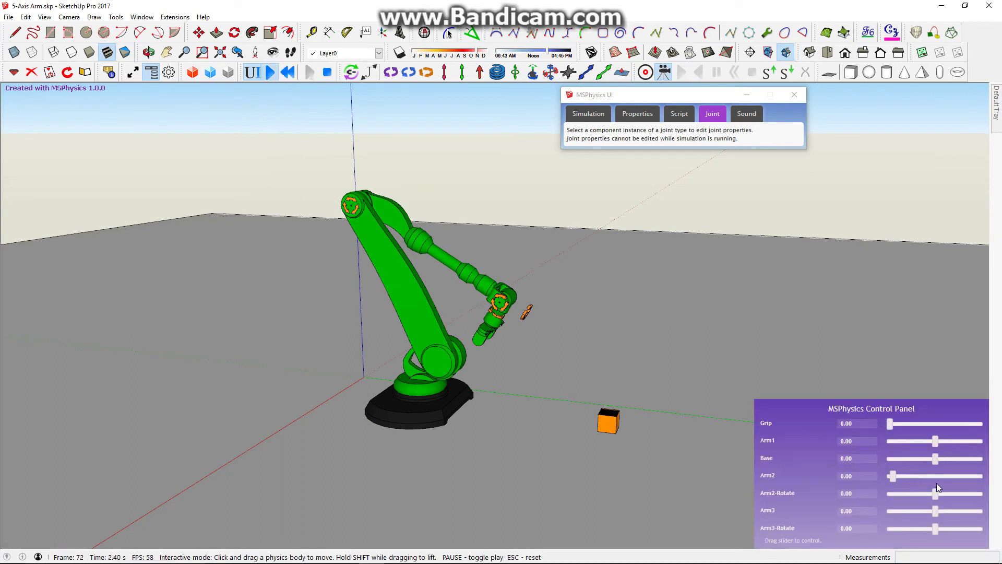
mouse_move(894, 475)
mouse_down()
mouse_move(1001, 476)
mouse_move(902, 475)
mouse_up()
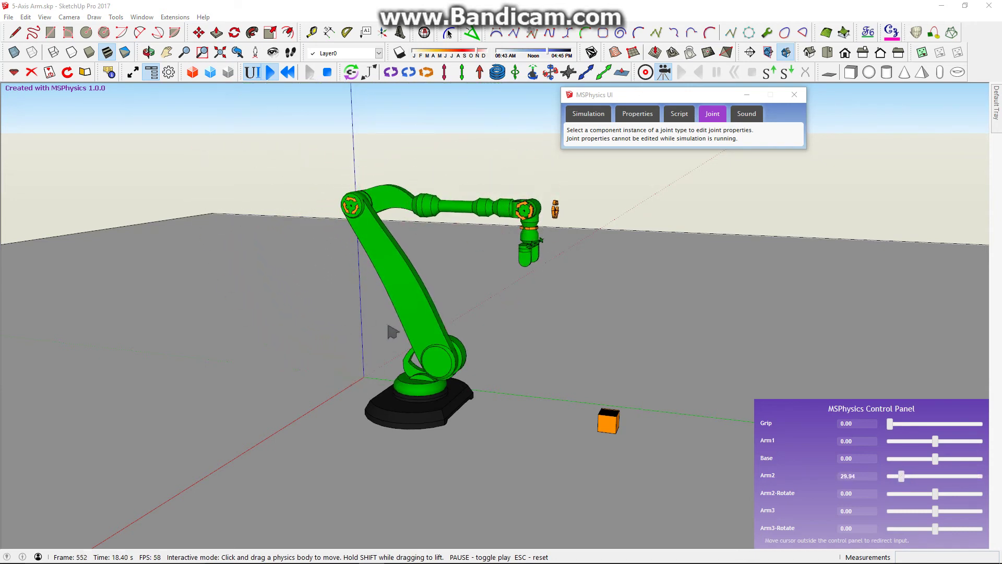
middle_drag(392, 332, 415, 269)
mouse_move(902, 475)
mouse_down()
mouse_move(991, 480)
mouse_move(878, 484)
mouse_move(943, 486)
mouse_move(911, 485)
mouse_up()
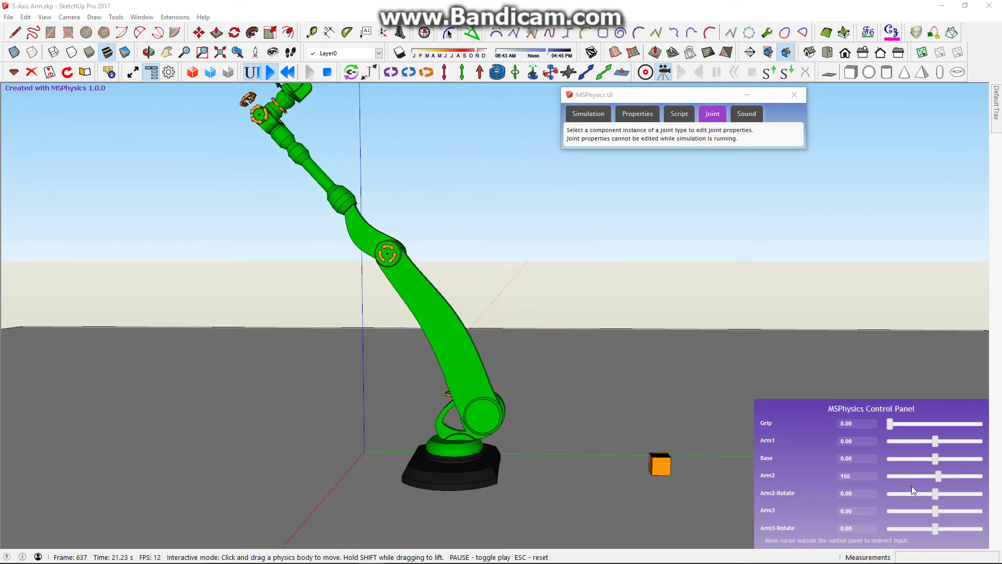
click(288, 72)
- Inspect the servo joint beside the arm's rotating base, and exit the group
middle_drag(824, 324, 909, 344)
scroll(590, 358, up, 5)
middle_drag(845, 428, 505, 445)
double_click(514, 441)
click(514, 441)
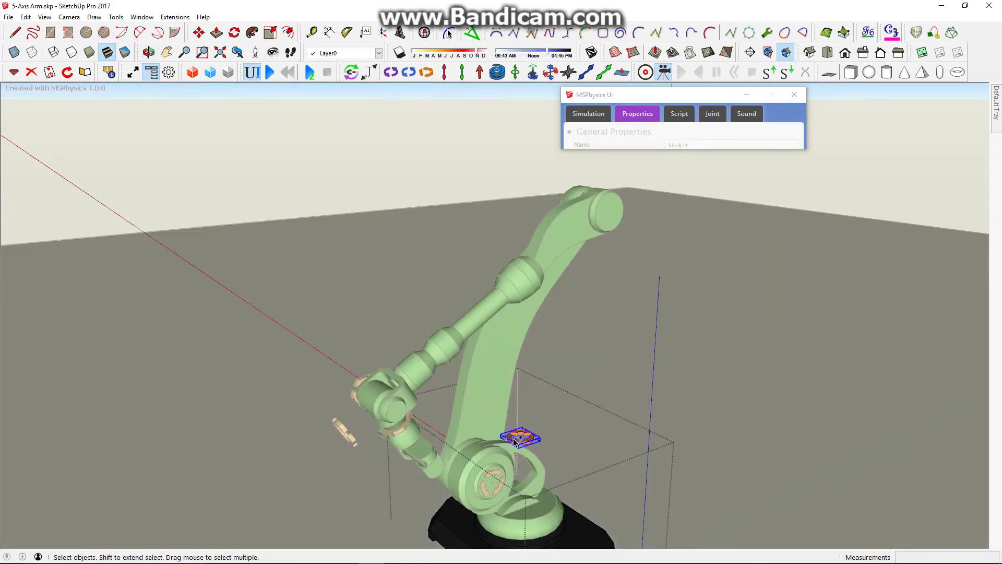
scroll(452, 368, down, 3)
middle_drag(407, 349, 561, 263)
scroll(491, 346, down, 3)
click(517, 233)
- Run the simulation, move the Grip slider to about 5.31, examine the gripper fingers, and reset the model
scroll(518, 233, up, 3)
click(270, 72)
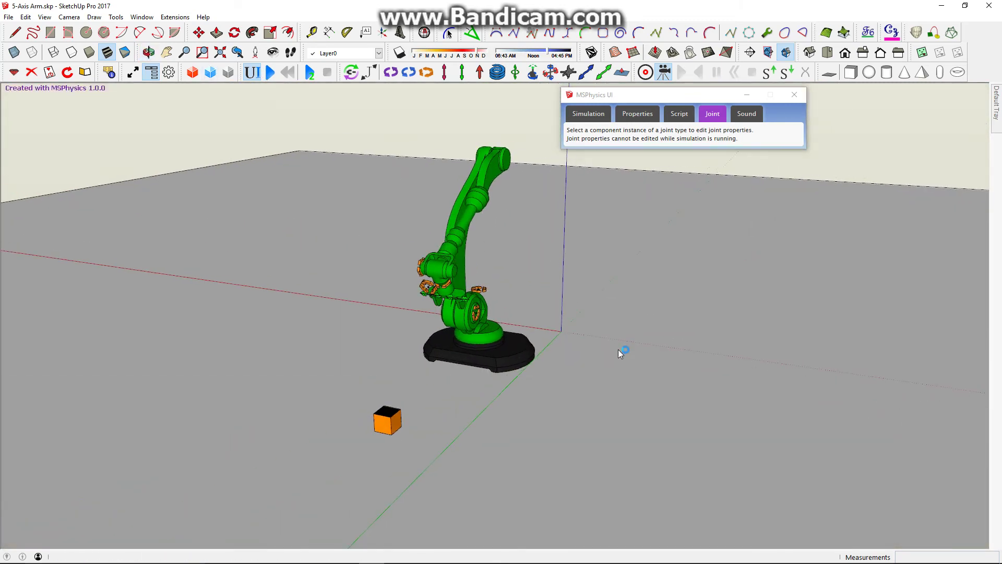
drag(893, 424, 935, 426)
middle_drag(459, 307, 635, 306)
scroll(479, 318, up, 4)
middle_drag(478, 319, 492, 285)
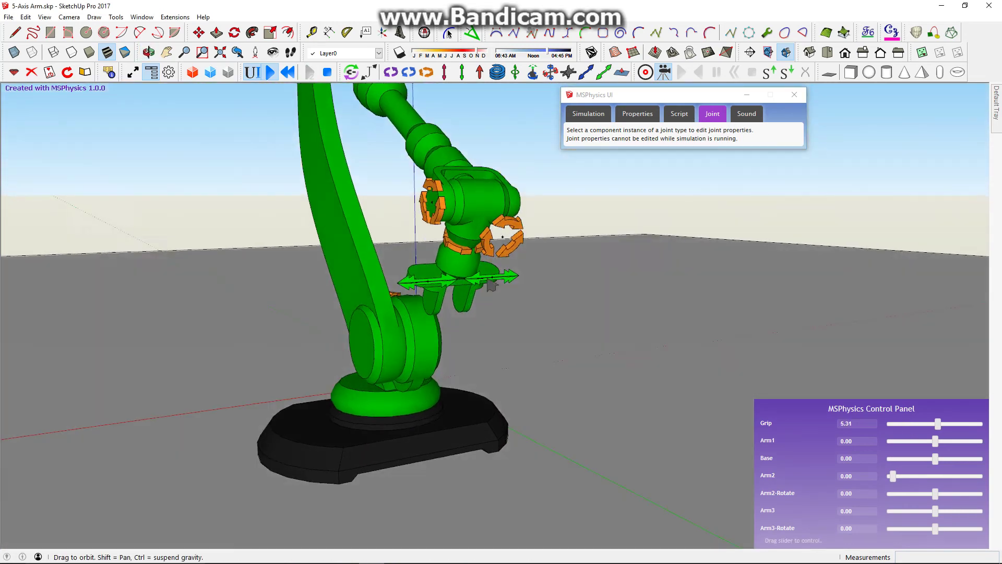
scroll(492, 285, down, 6)
scroll(493, 293, up, 4)
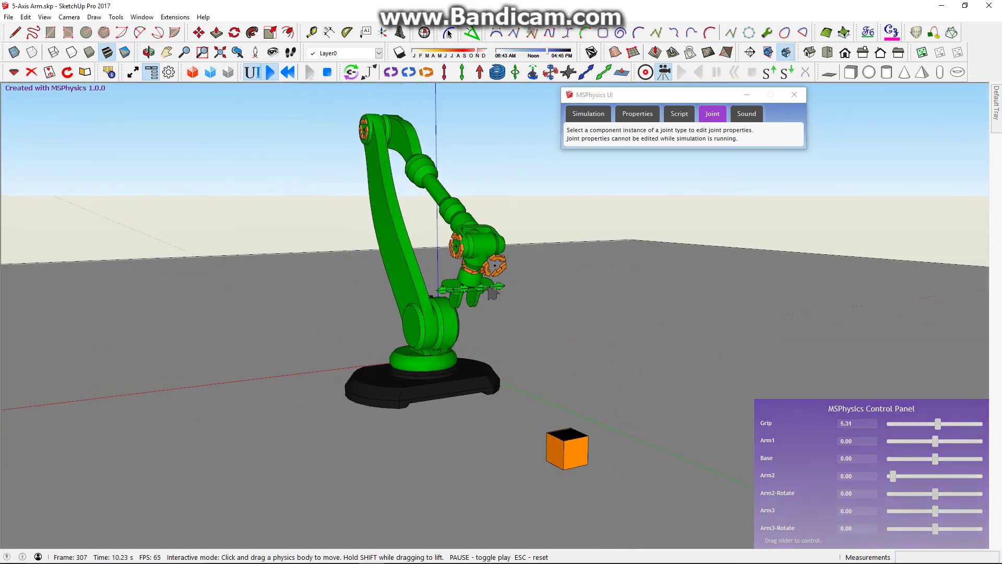
click(287, 72)
- Replace the controller of the gripper piston joint that still has the -1000 to 1000 limits with key('space') * 10
scroll(463, 310, up, 4)
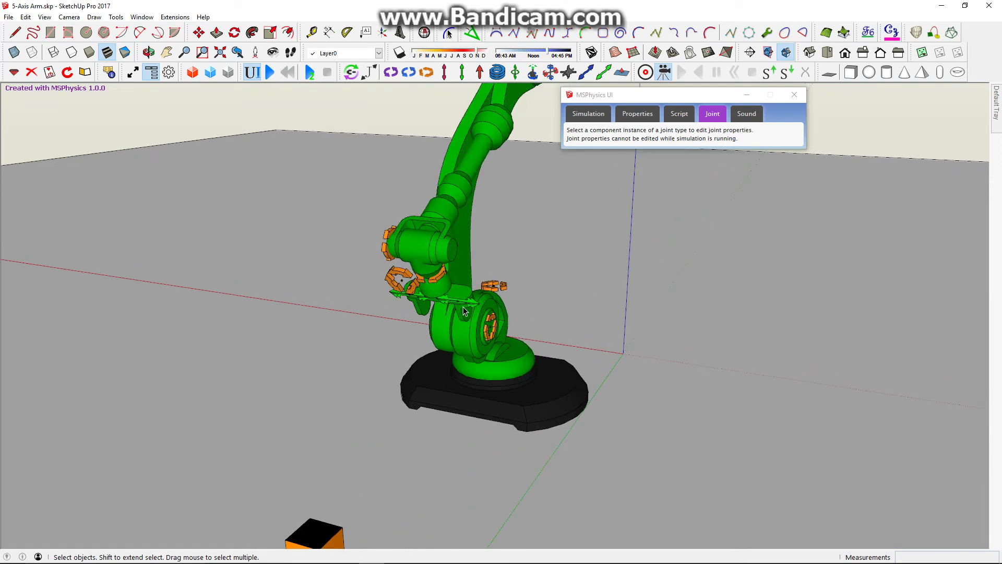
double_click(465, 310)
click(468, 303)
middle_drag(467, 304, 514, 276)
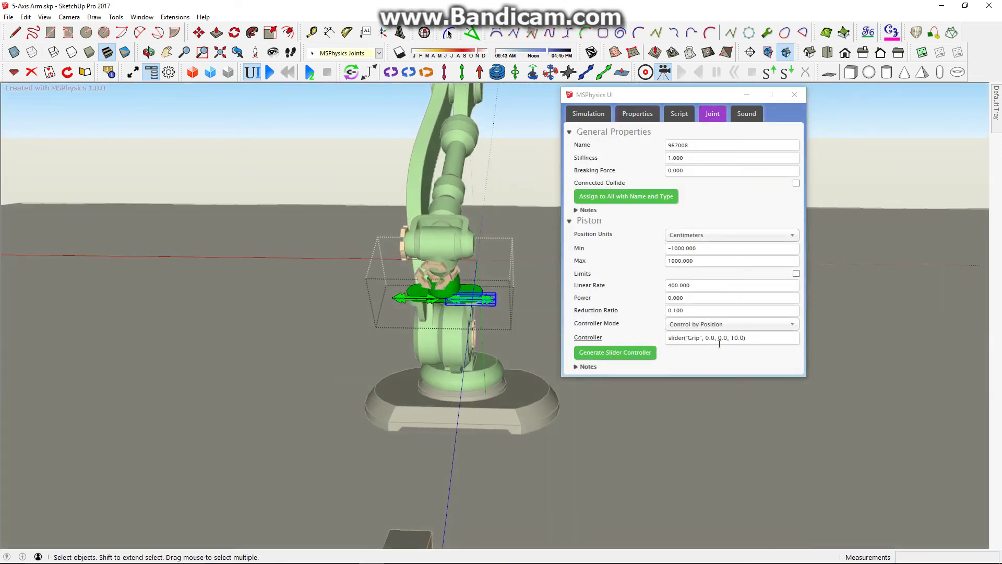
click(720, 338)
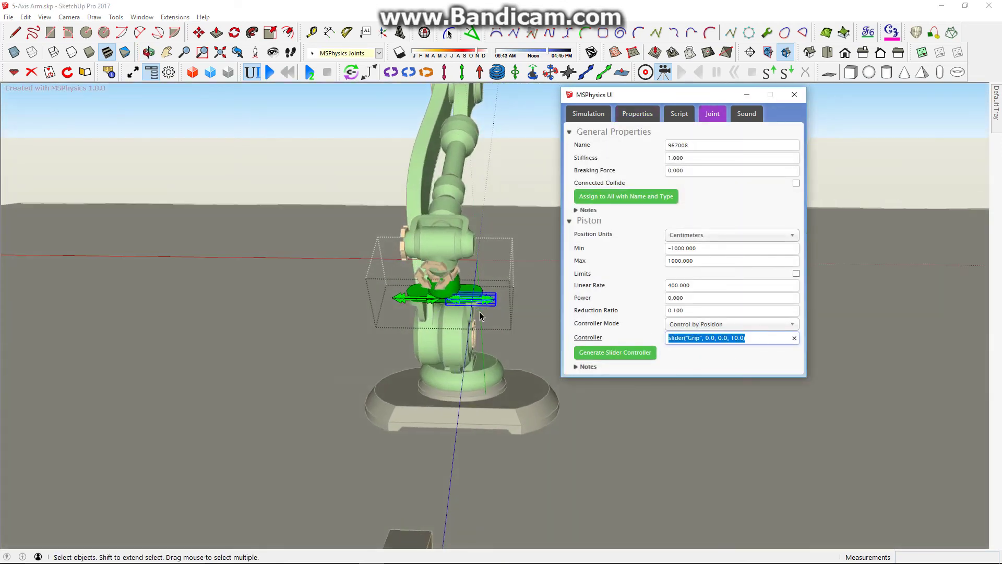
text(key('space') *)
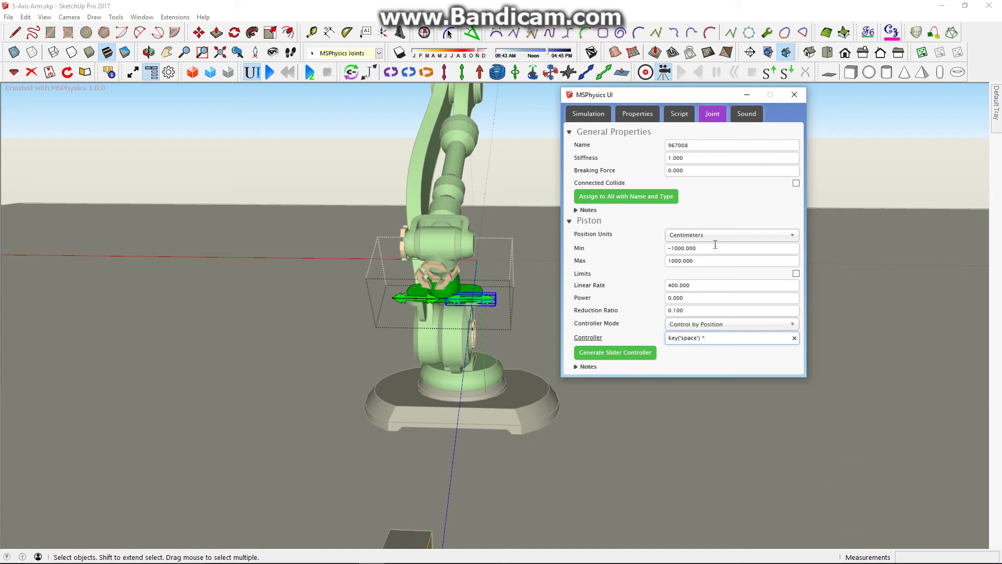
scroll(439, 308, up, 5)
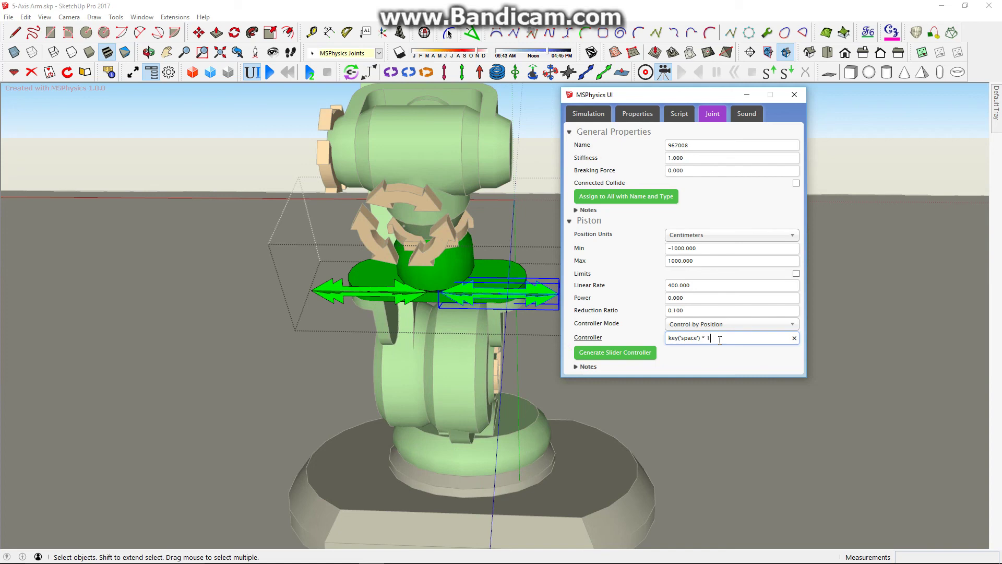
drag(720, 340, 676, 335)
click(714, 340)
scroll(495, 272, down, 1)
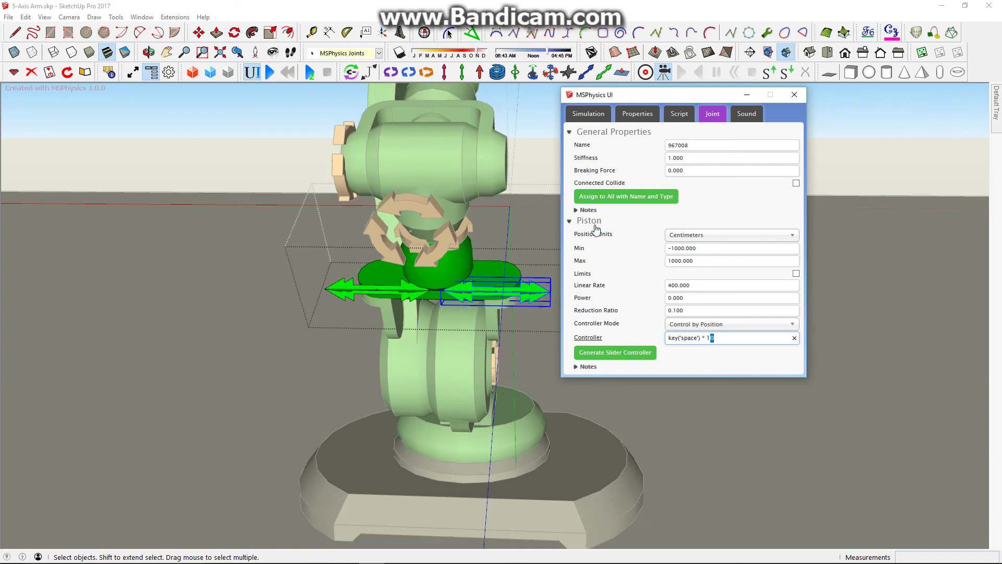
scroll(446, 268, down, 1)
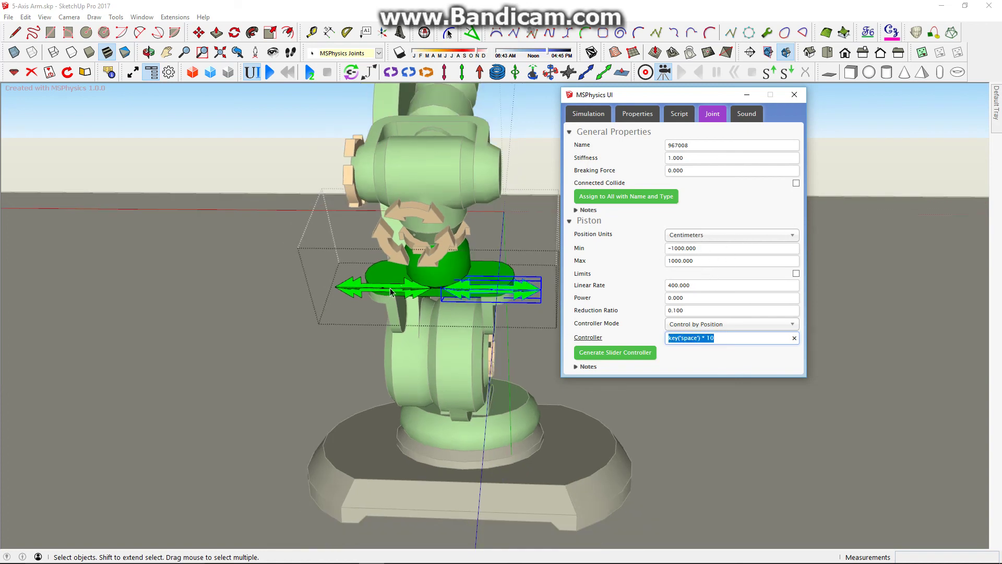
- Copy the controller expression key('space') * 10 to the opposite gripper piston joint, and exit the group
click(682, 345)
click(366, 297)
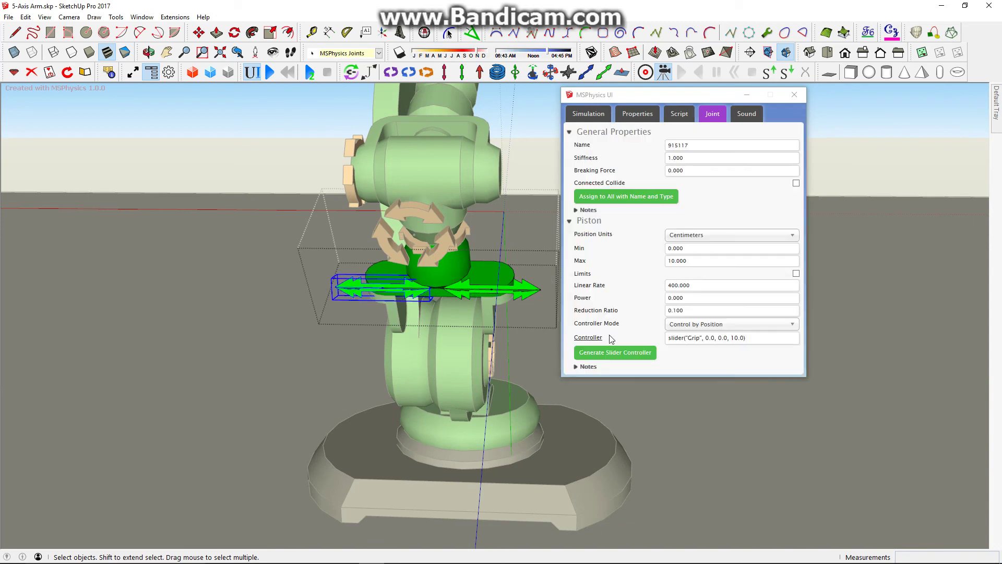
drag(756, 338, 666, 338)
text(key("space") * 10)
scroll(350, 230, down, 2)
click(305, 197)
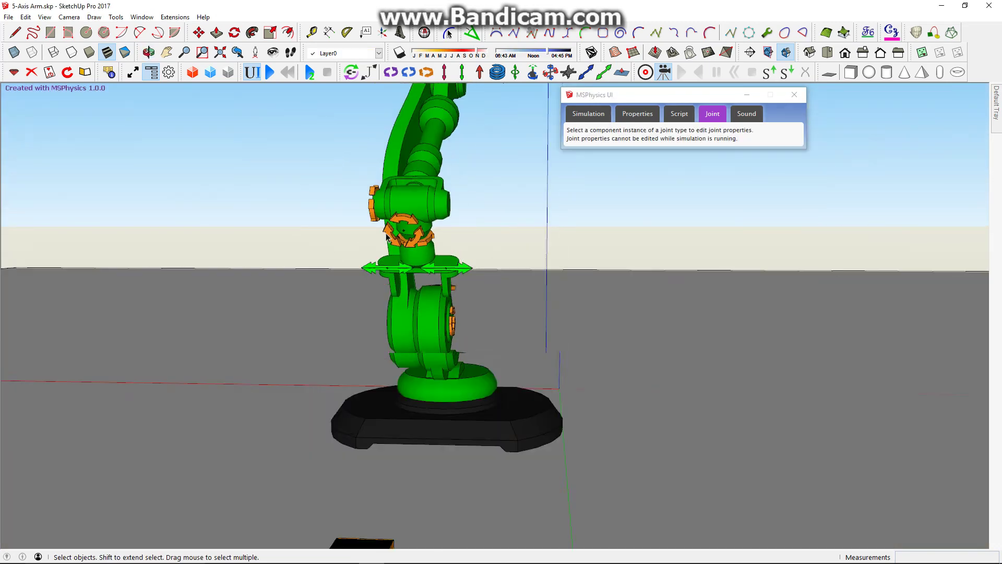
- Run the simulation to test the gripper's new keyboard control beside the orange cube
scroll(292, 167, down, 1)
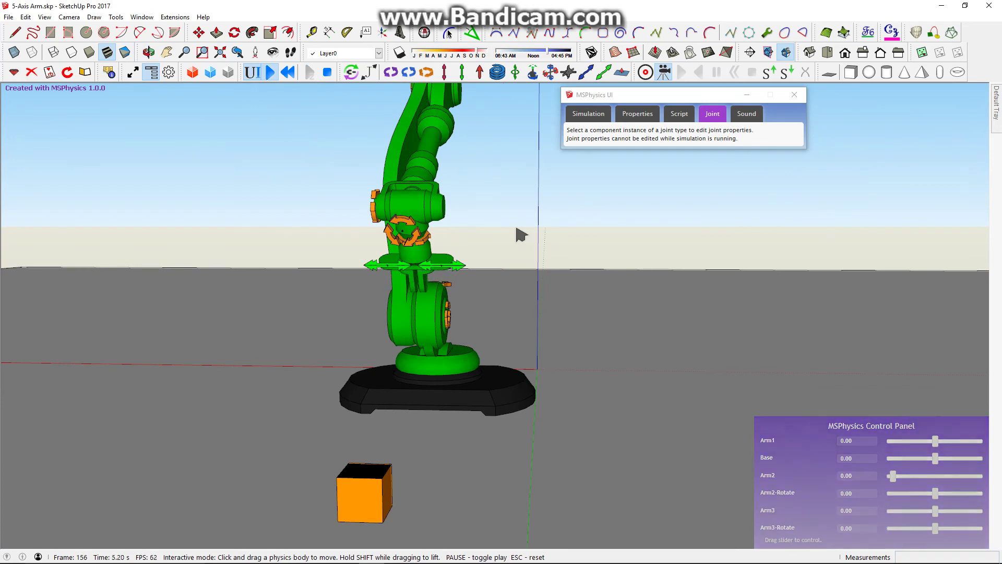
middle_drag(561, 292, 539, 340)
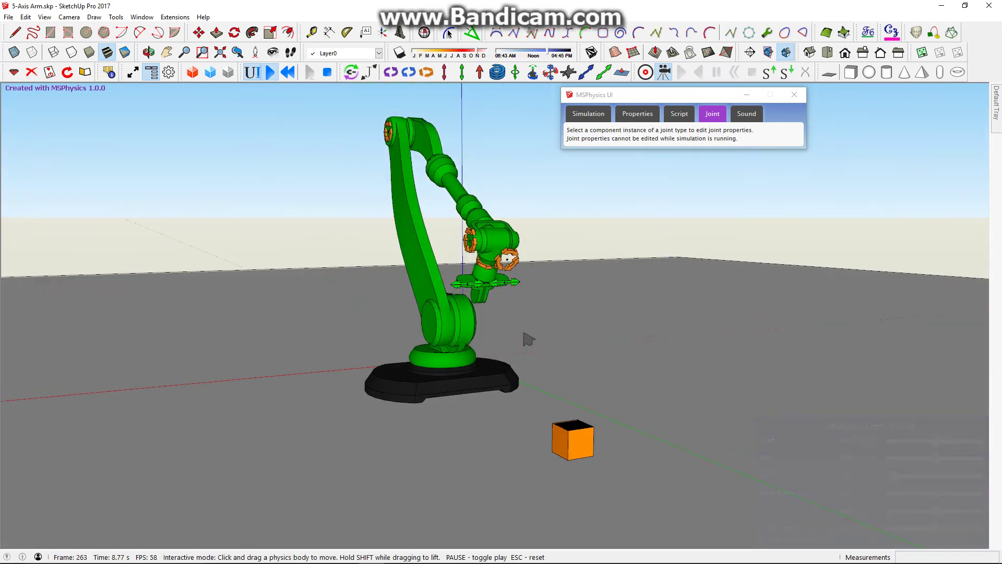